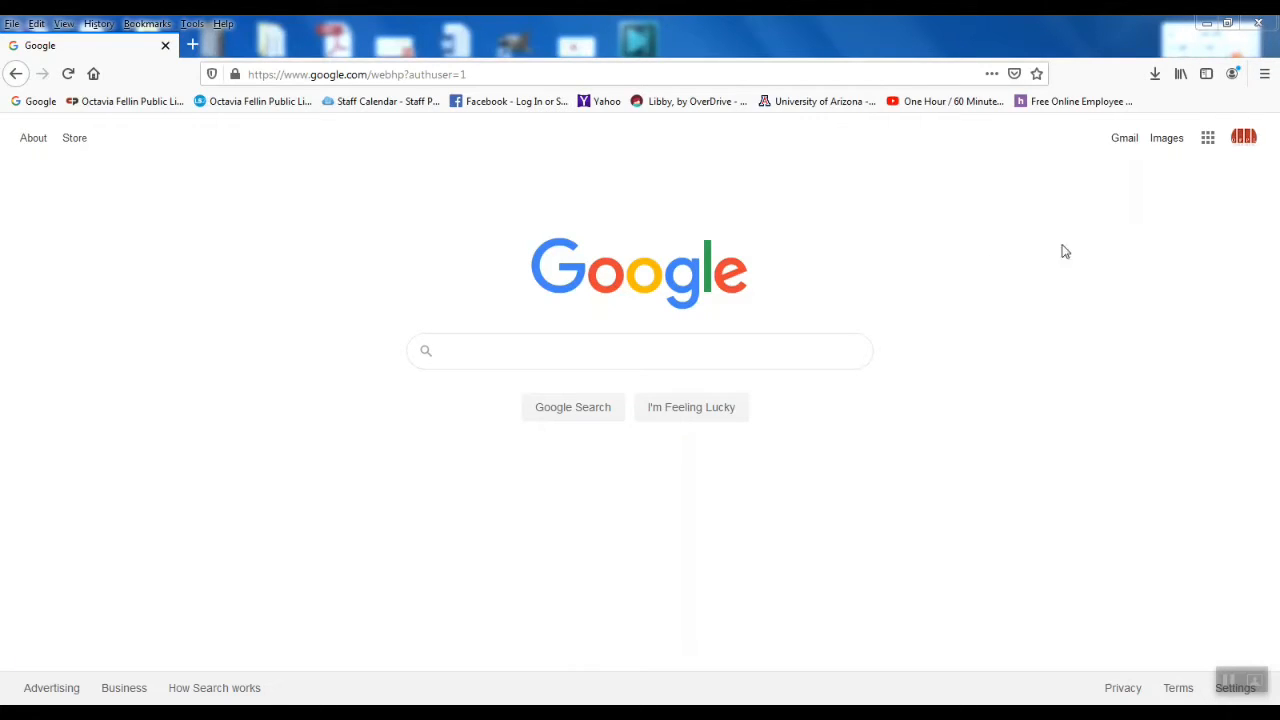
Step: Open Google Drive's My Drive from the Google apps grid
{"action": "left_click", "coordinate": [1207, 140]}
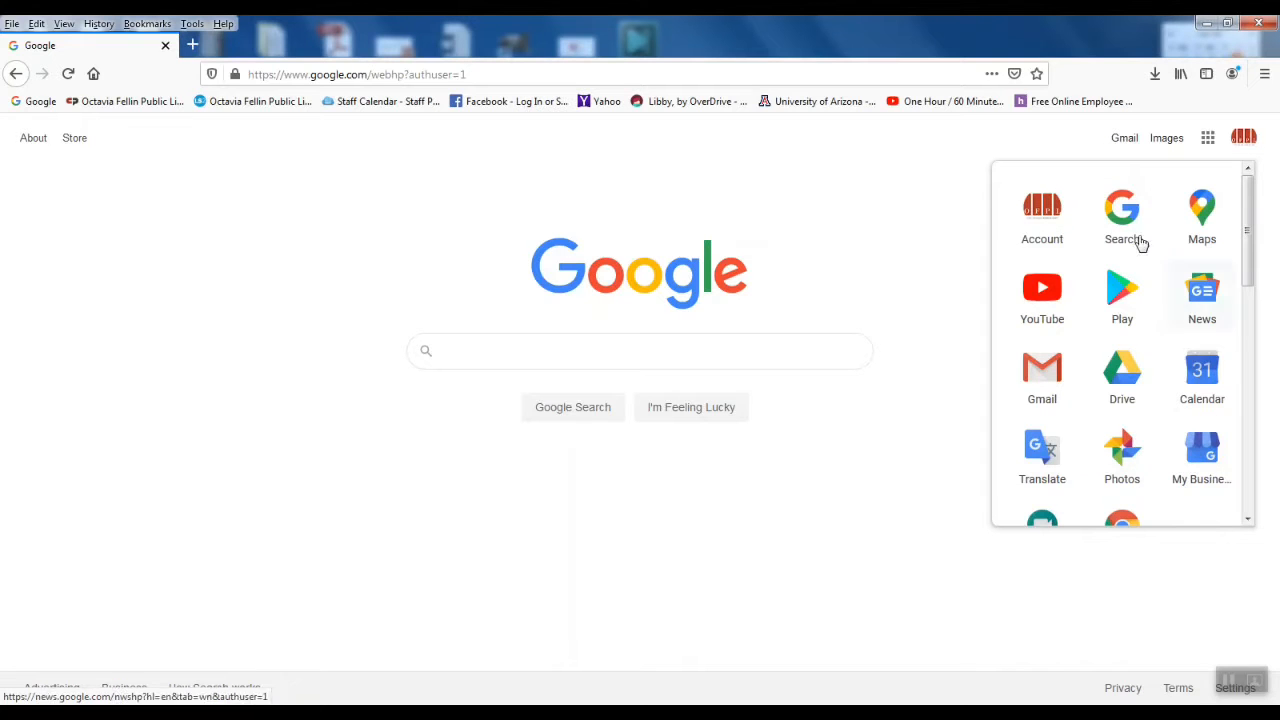
{"action": "left_click", "coordinate": [1122, 375]}
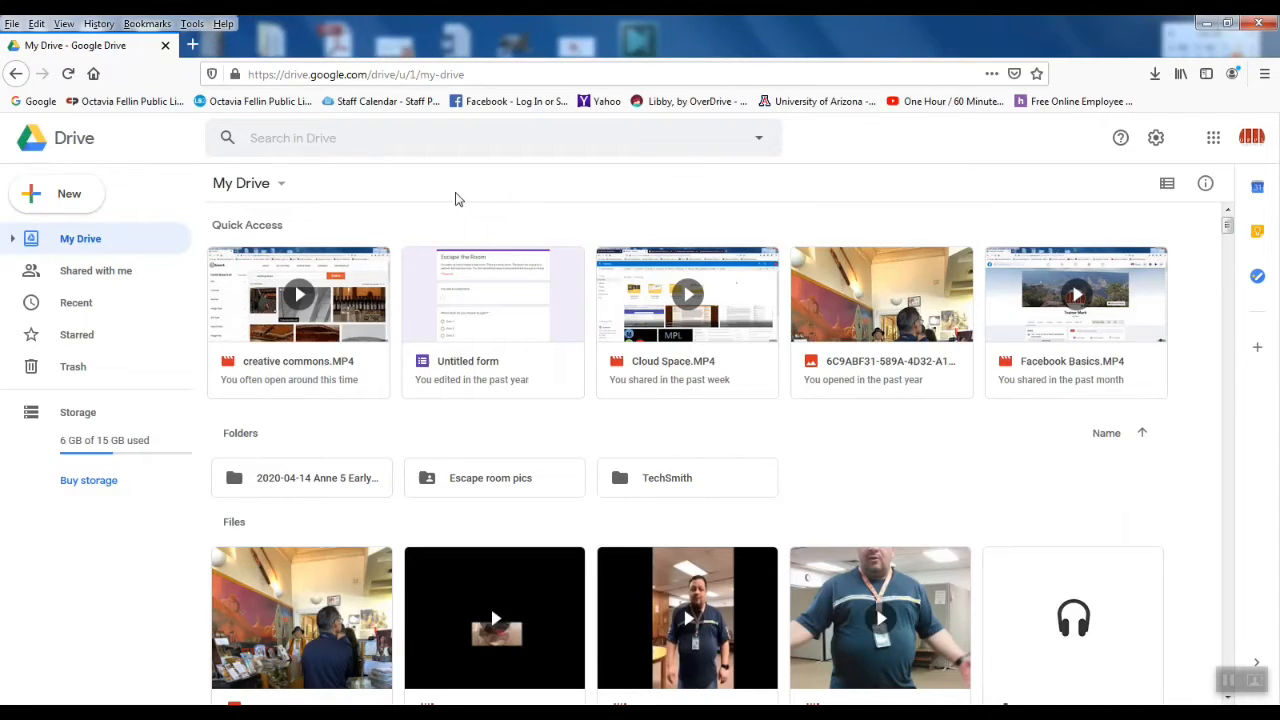
Step: Create a new blank Google Docs document from Drive's New menu
{"action": "left_click", "coordinate": [69, 199]}
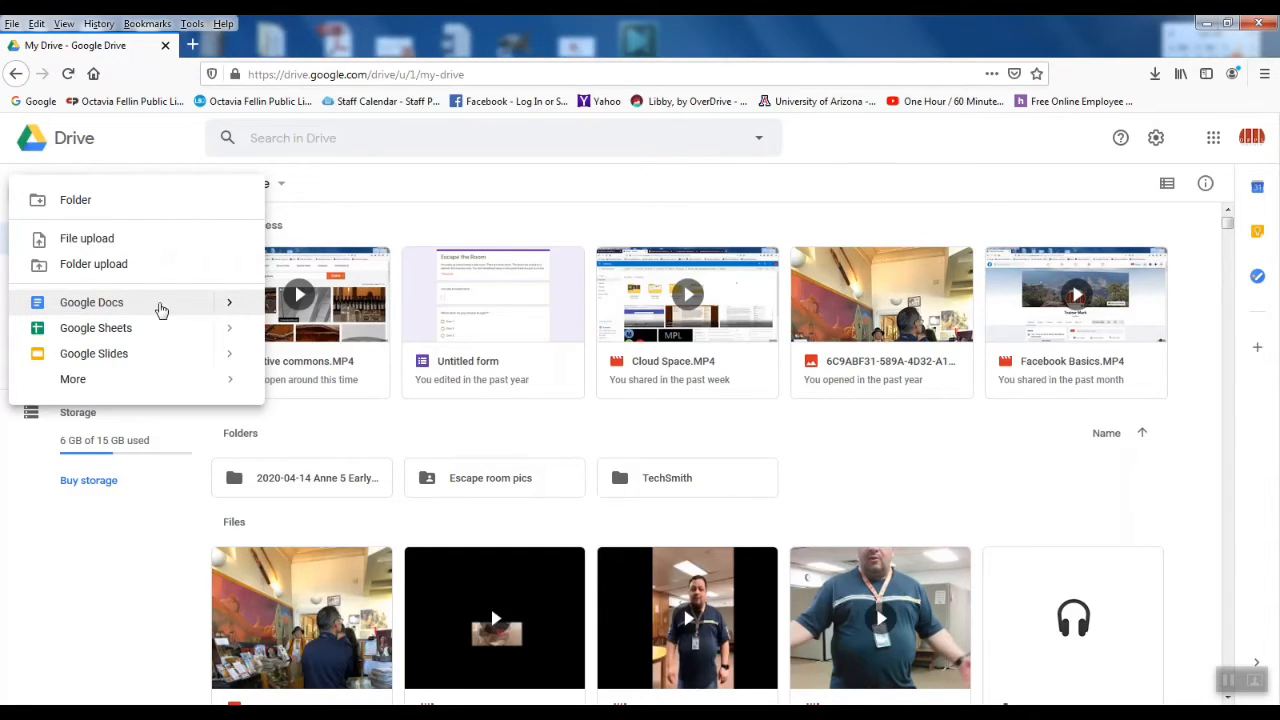
{"action": "mouse_move", "coordinate": [228, 310]}
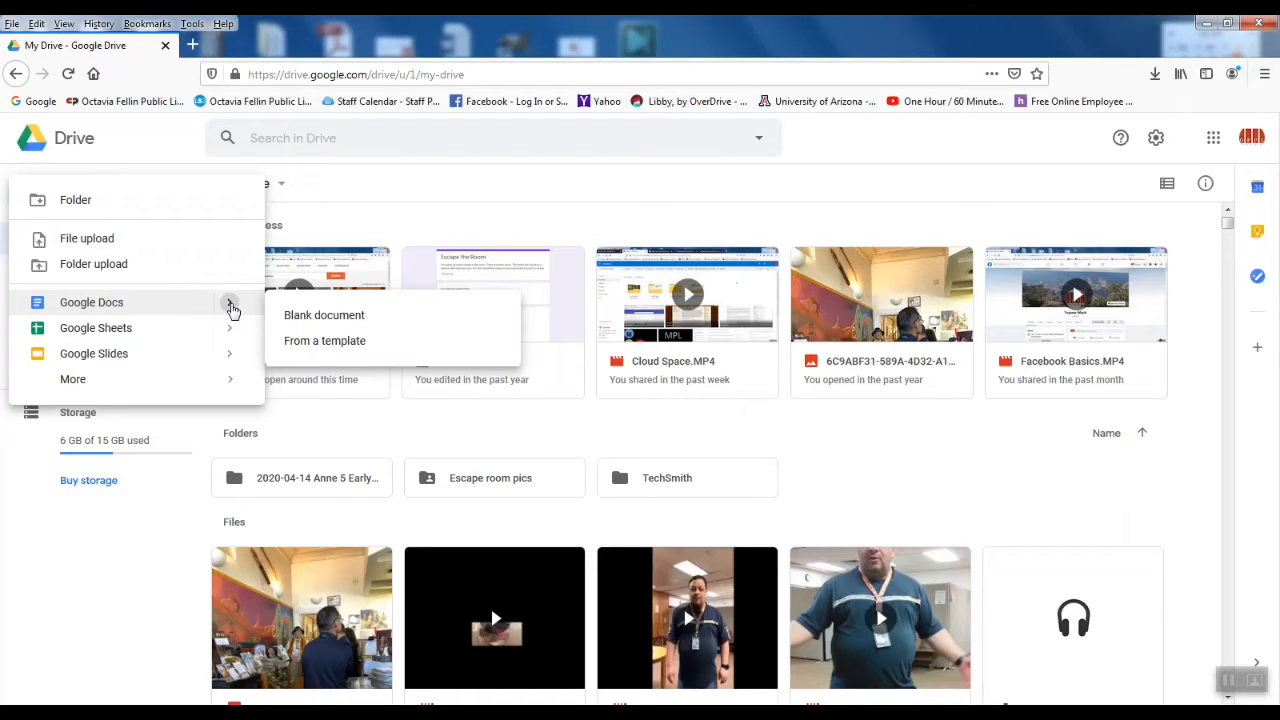
{"action": "left_click", "coordinate": [98, 304]}
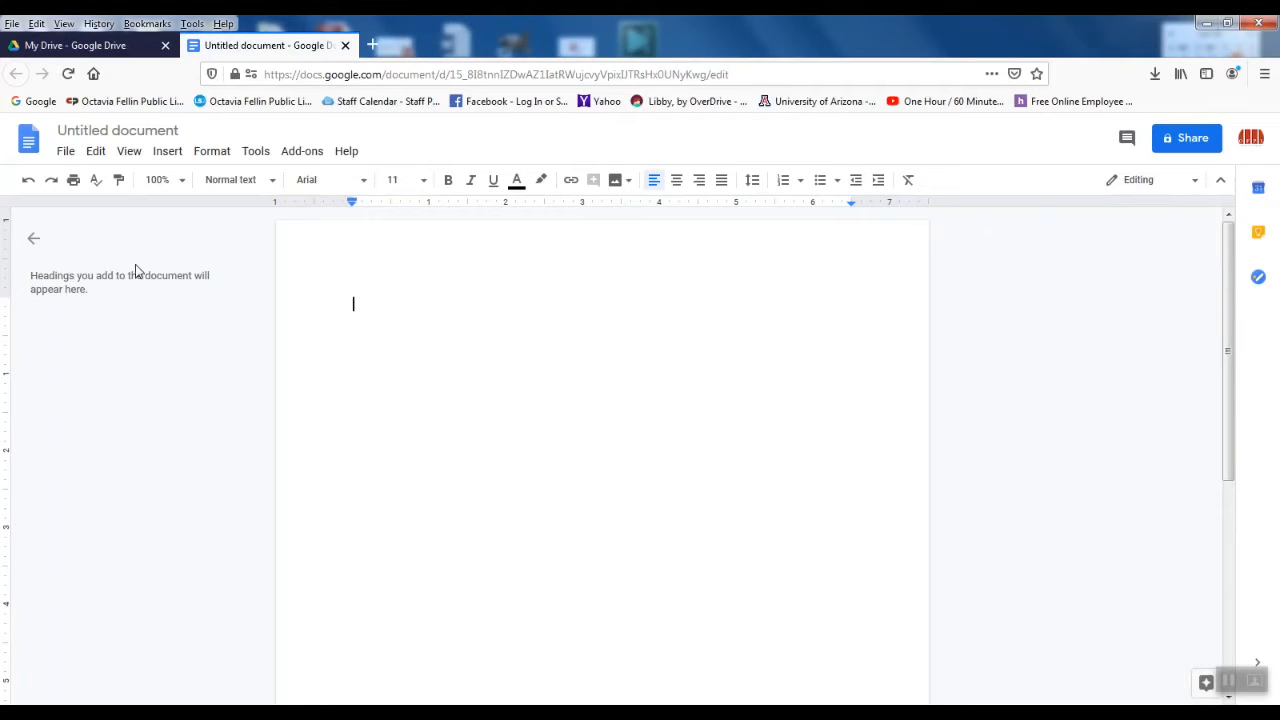
Step: Collapse the document outline panel, leaving only the empty page
{"action": "left_click", "coordinate": [36, 243]}
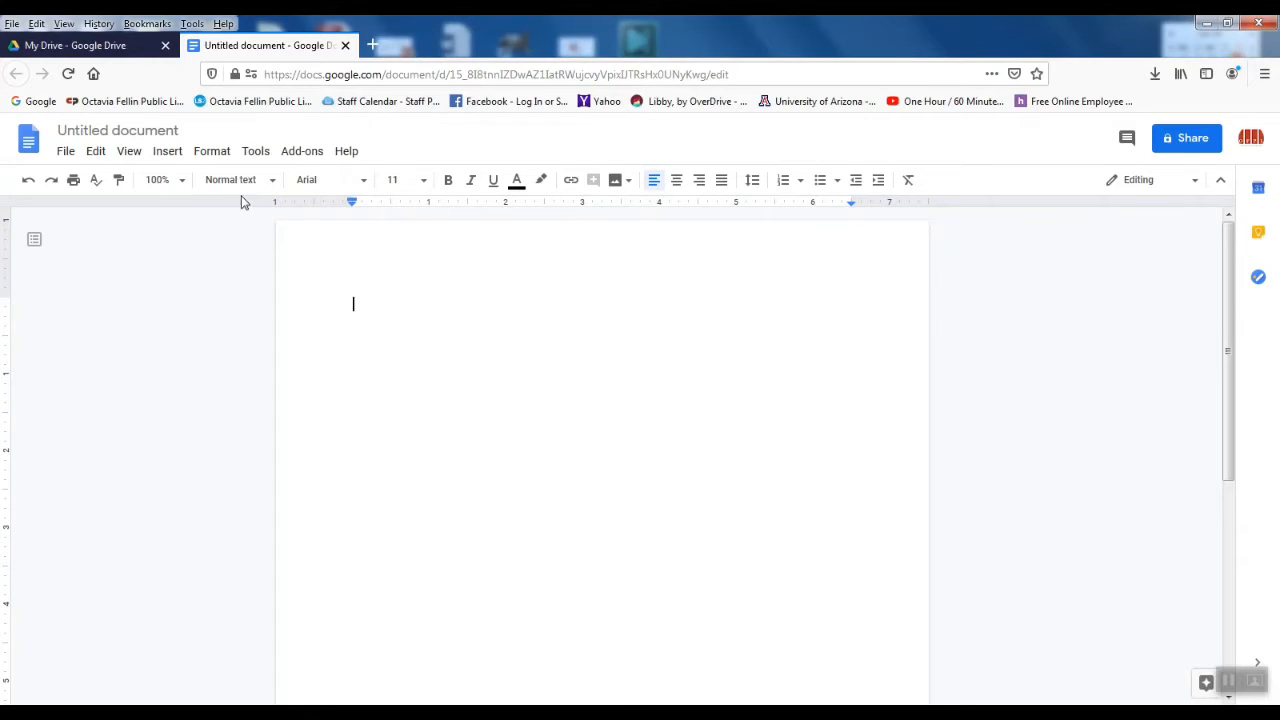
{"action": "left_click", "coordinate": [266, 181]}
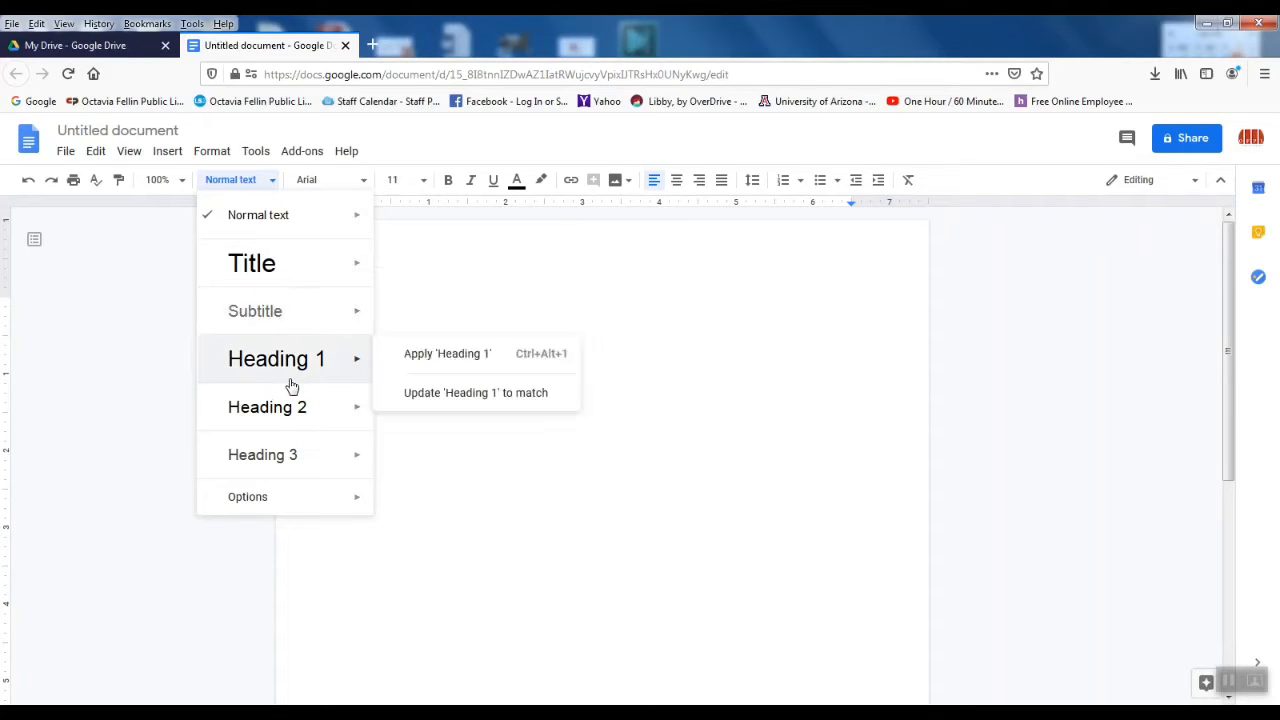
{"action": "left_click", "coordinate": [271, 184]}
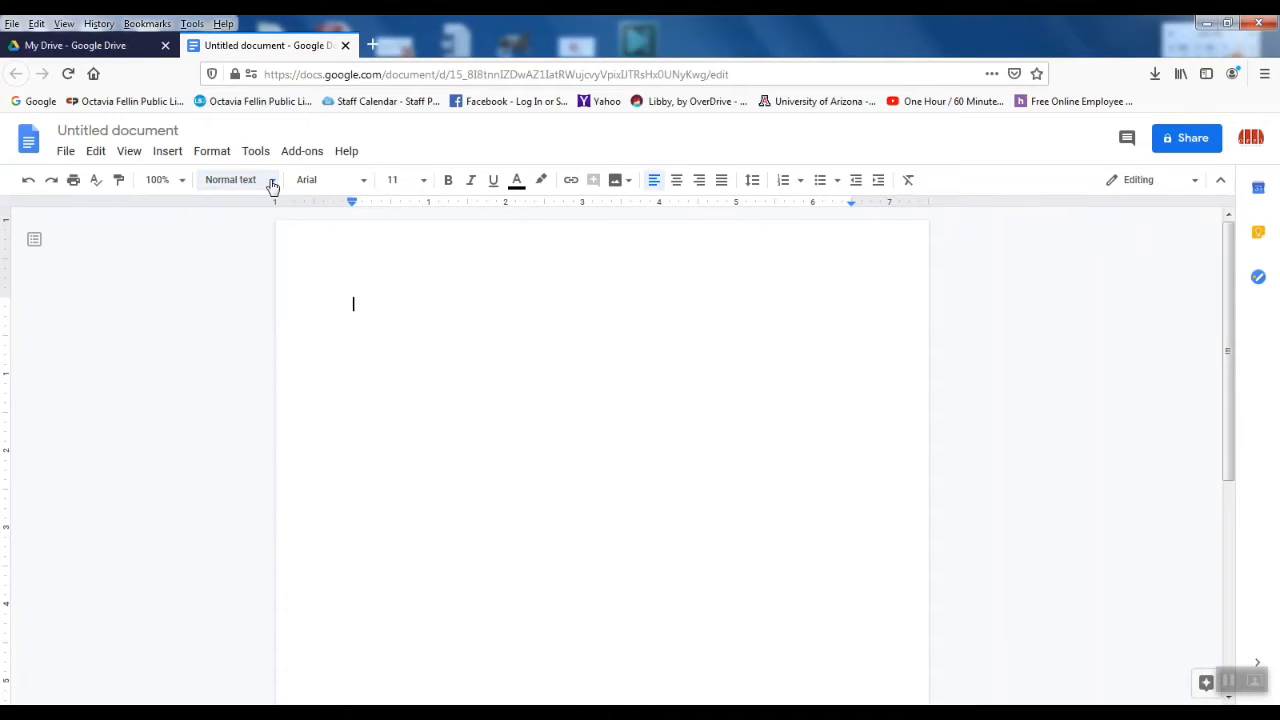
{"action": "left_click", "coordinate": [363, 185]}
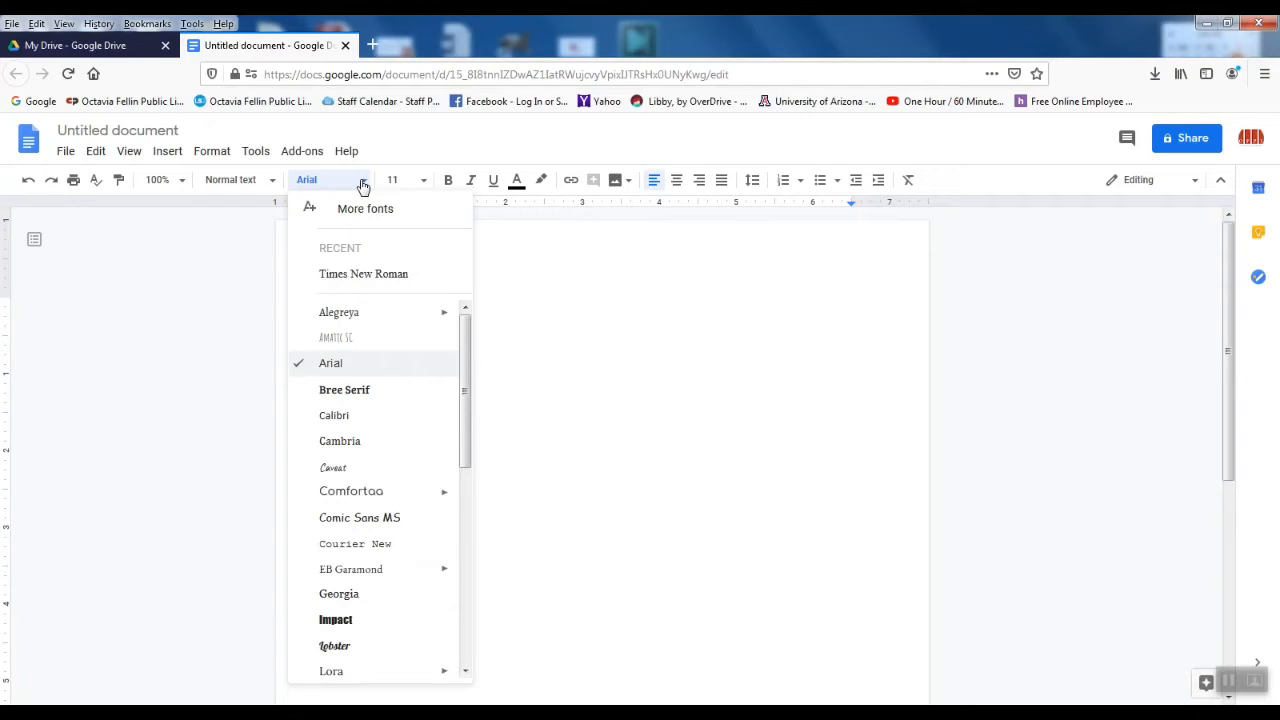
{"action": "scroll", "coordinate": [440, 420], "scroll_direction": "down", "scroll_amount": 1}
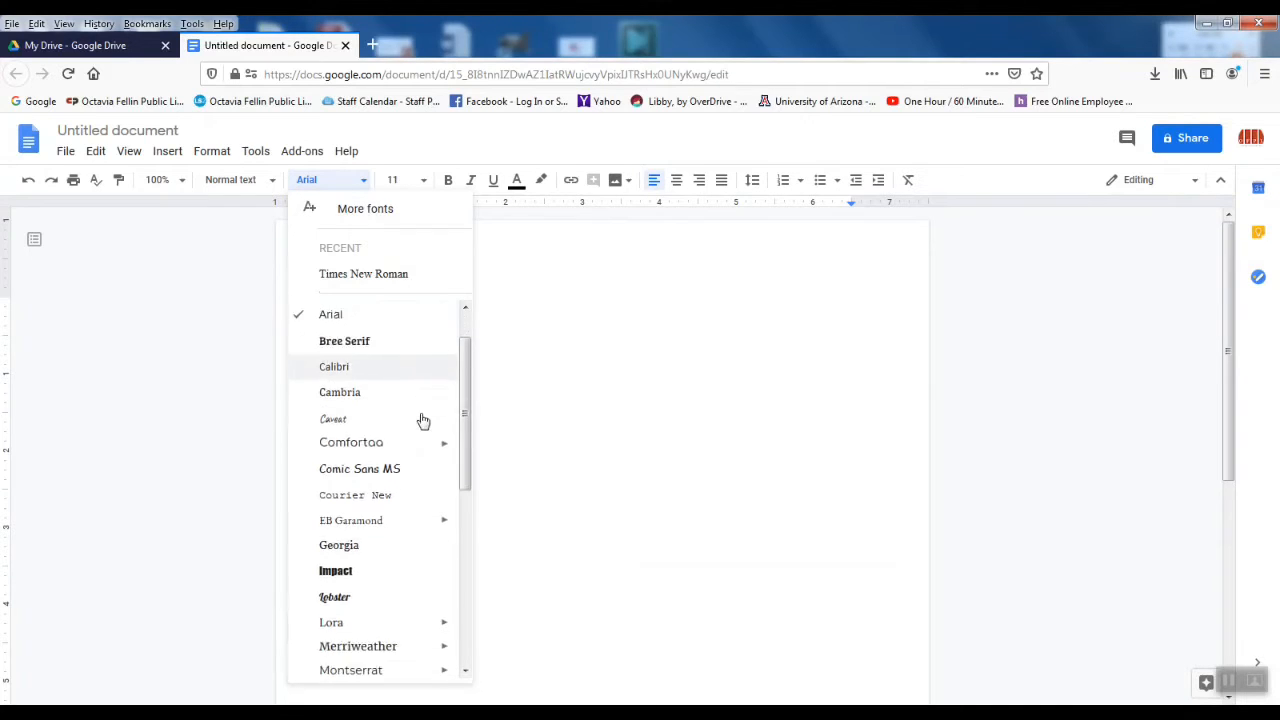
{"action": "mouse_move", "coordinate": [423, 421]}
{"action": "scroll", "coordinate": [423, 421], "scroll_direction": "down", "scroll_amount": 4}
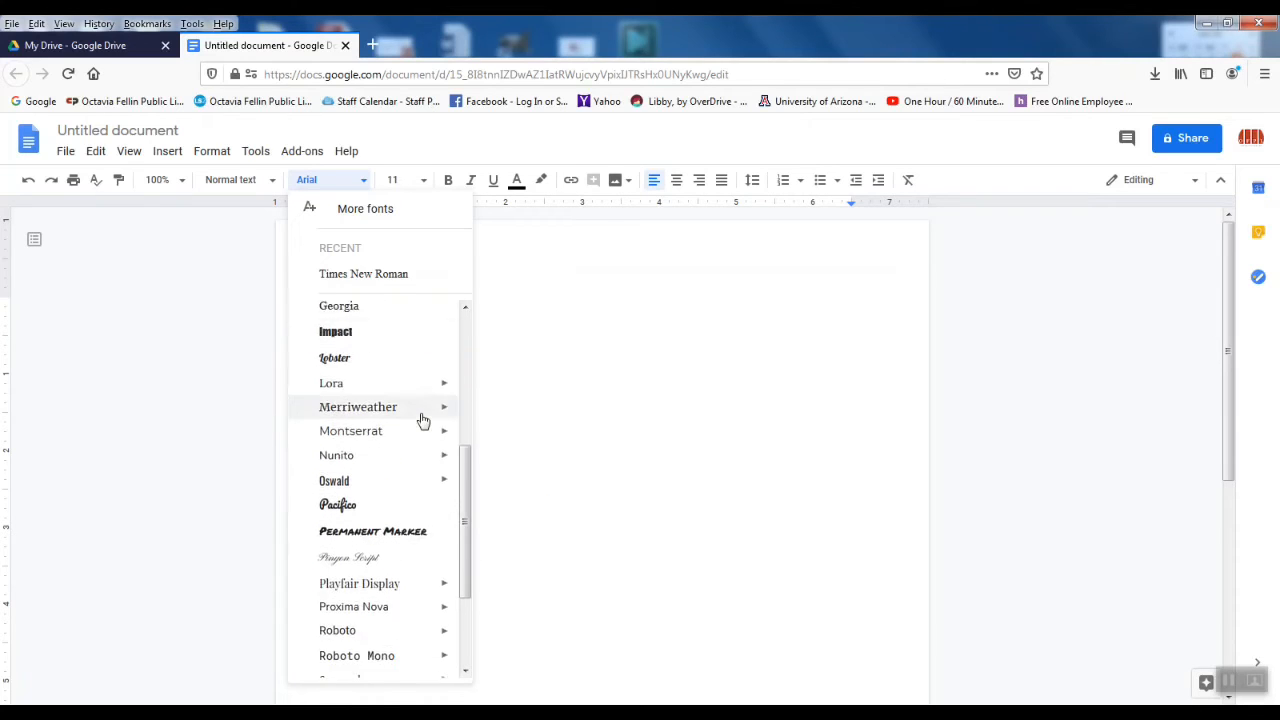
{"action": "scroll", "coordinate": [423, 421], "scroll_direction": "down", "scroll_amount": 1}
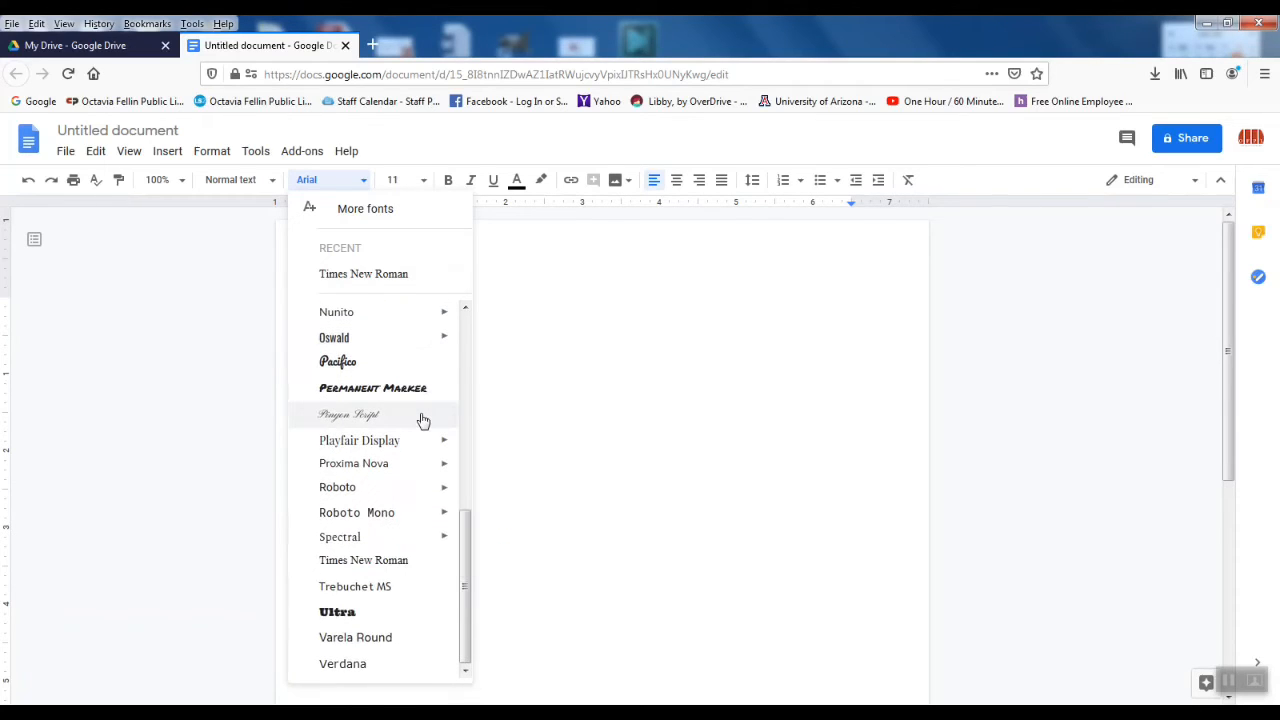
{"action": "scroll", "coordinate": [423, 421], "scroll_direction": "up", "scroll_amount": 6}
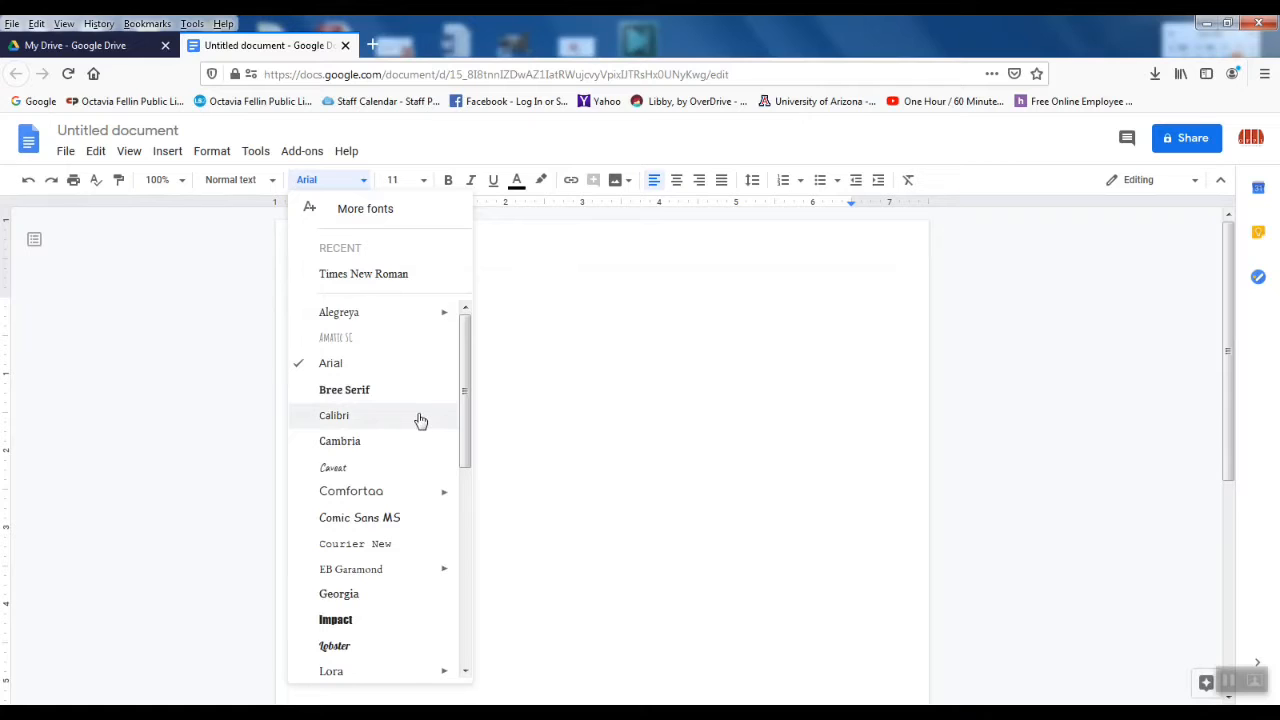
{"action": "scroll", "coordinate": [421, 421], "scroll_direction": "down", "scroll_amount": 6}
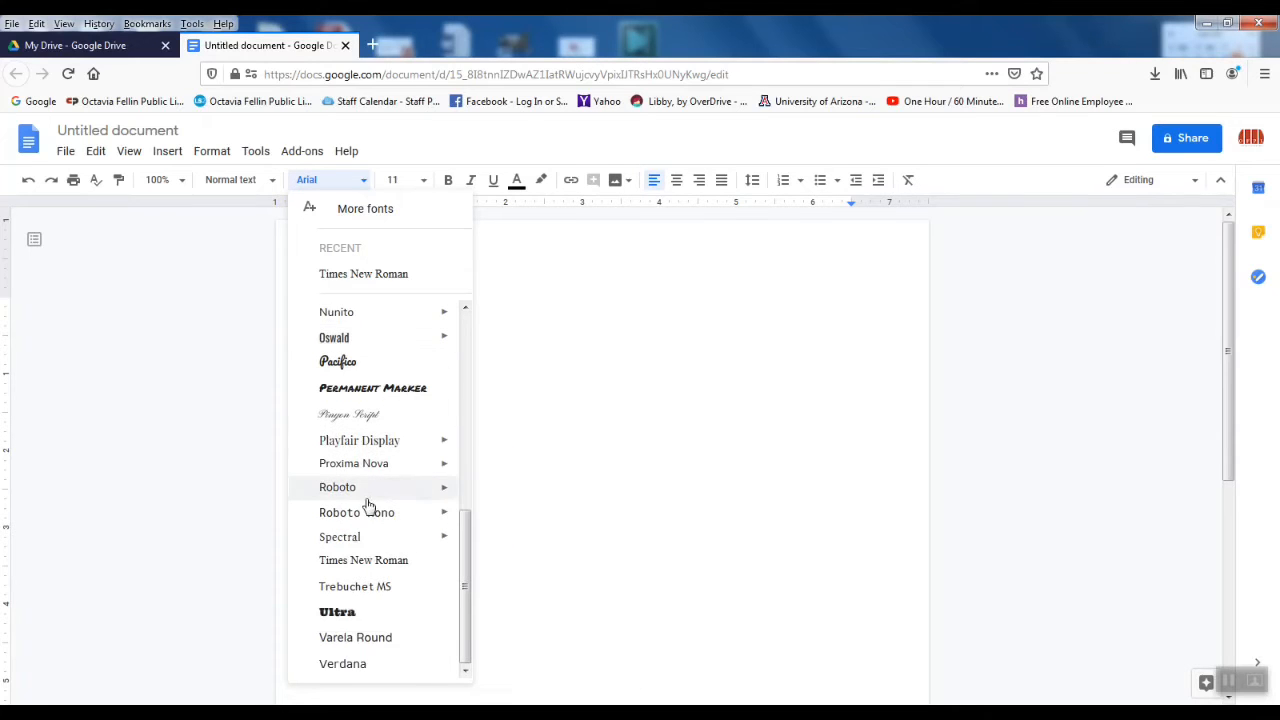
{"action": "scroll", "coordinate": [334, 603], "scroll_direction": "up", "scroll_amount": 6}
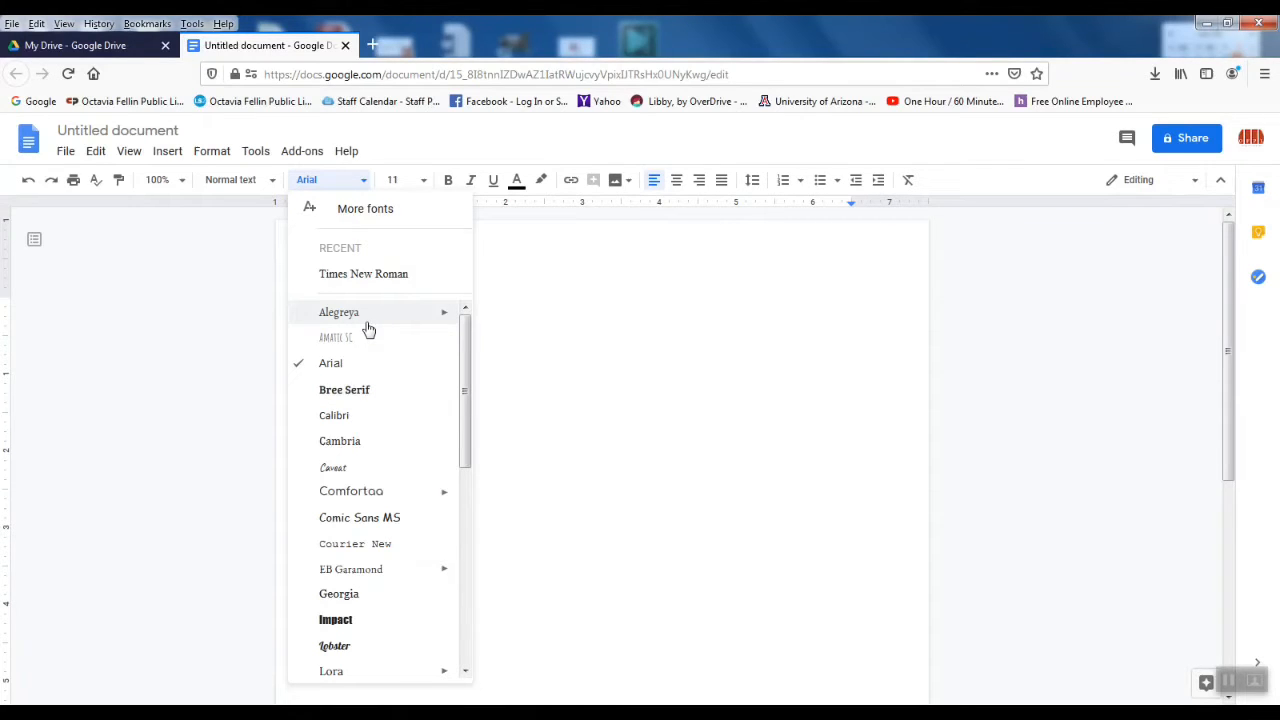
{"action": "left_click", "coordinate": [572, 293]}
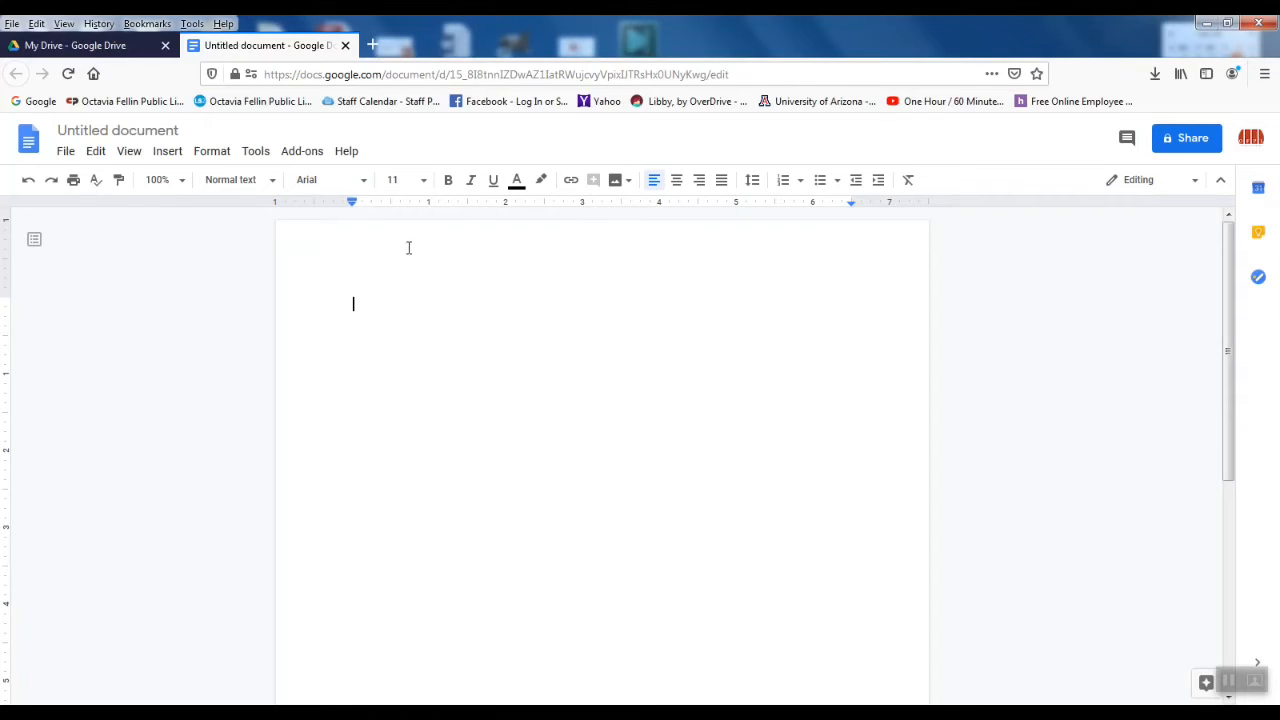
{"action": "left_click", "coordinate": [424, 182]}
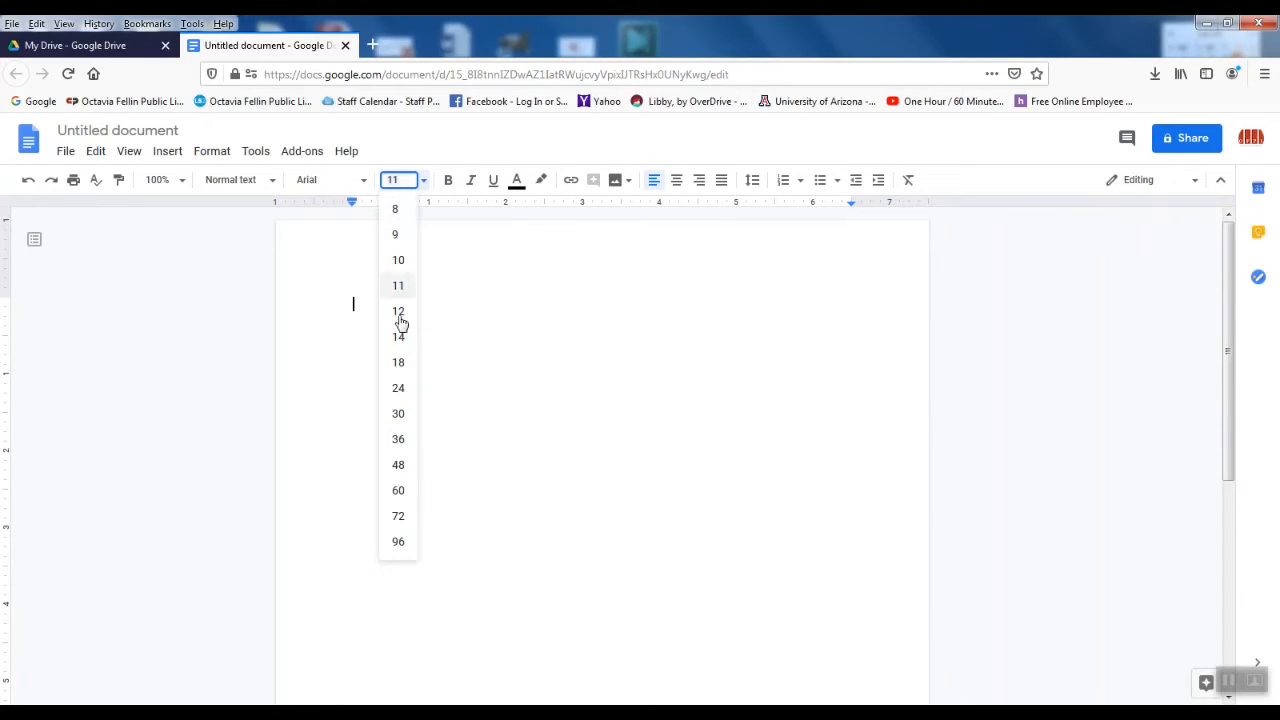
{"action": "left_click", "coordinate": [425, 182]}
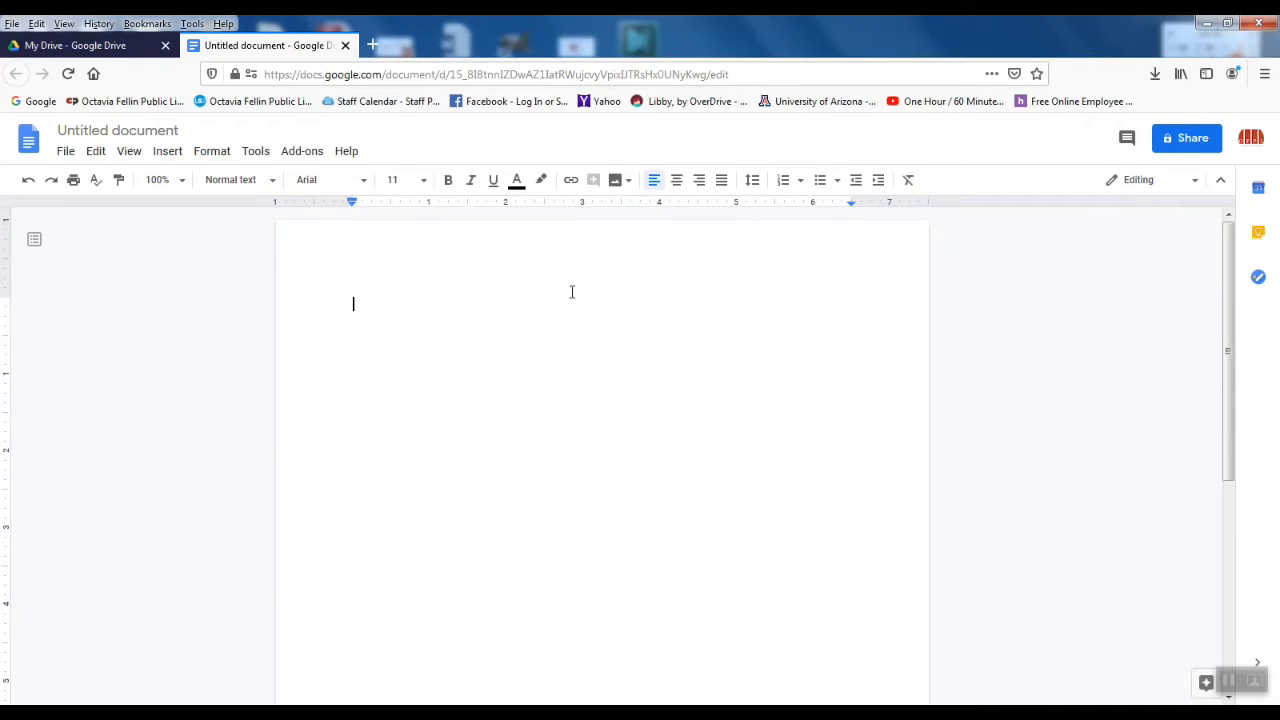
{"action": "left_click", "coordinate": [541, 181]}
{"action": "left_click", "coordinate": [541, 182]}
{"action": "left_click", "coordinate": [96, 154]}
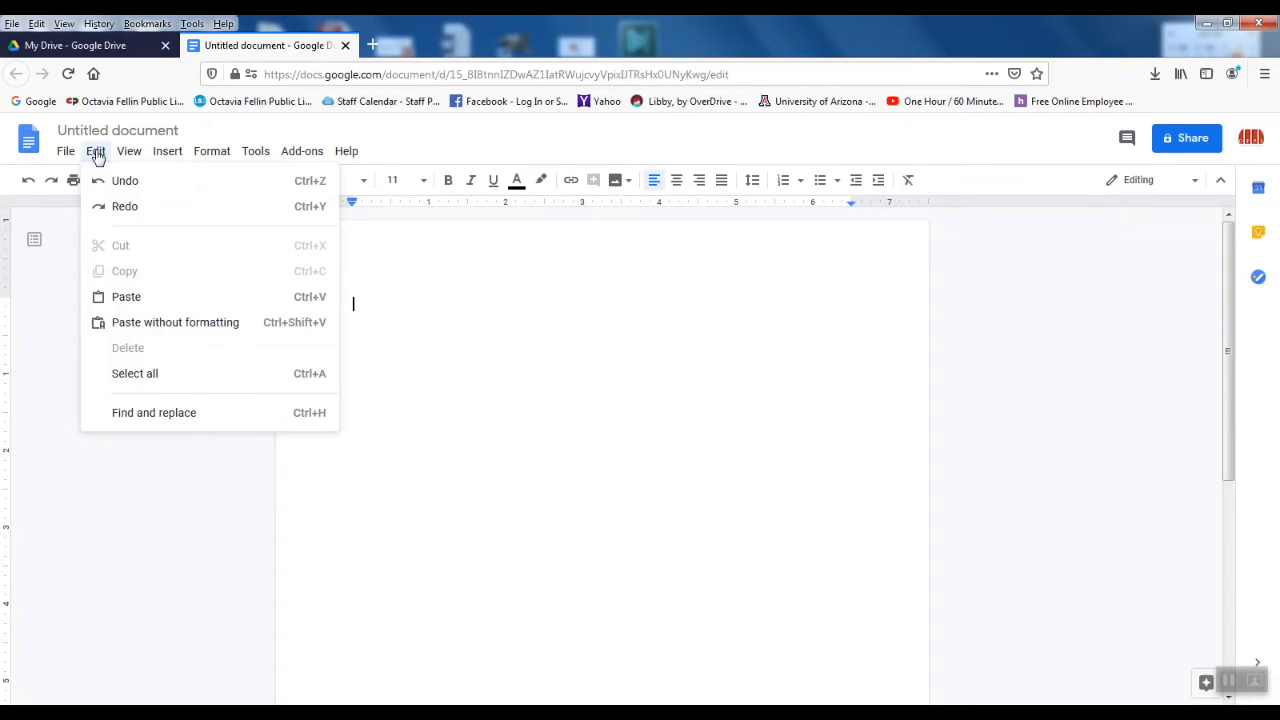
Step: Look over the Edit, View and Insert menus, ending on the Insert options
{"action": "mouse_move", "coordinate": [127, 151]}
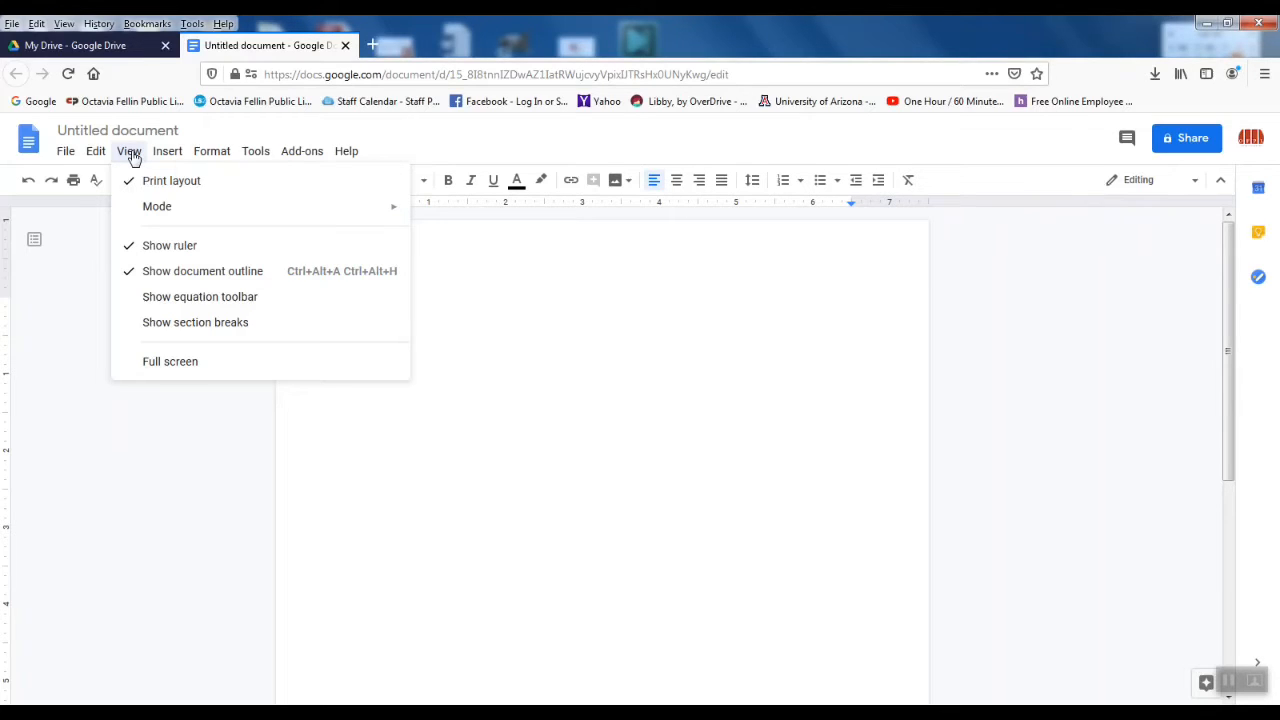
{"action": "mouse_move", "coordinate": [166, 152]}
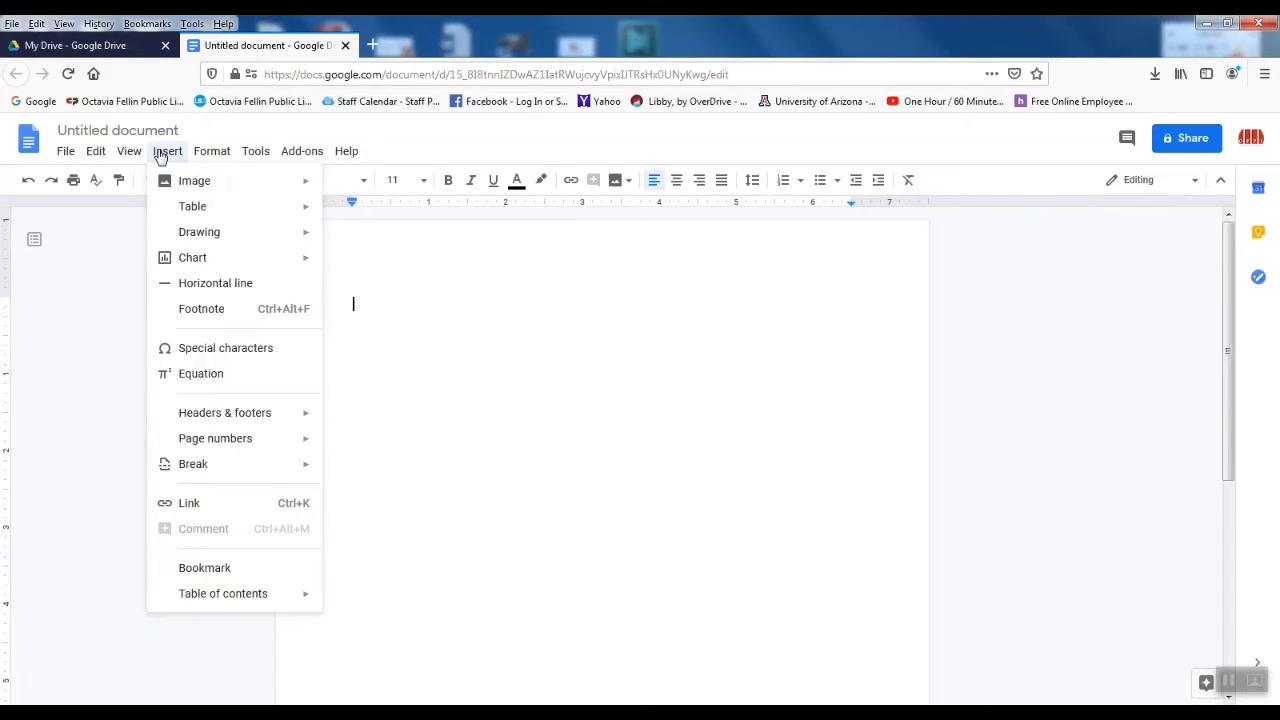
{"action": "mouse_move", "coordinate": [208, 157]}
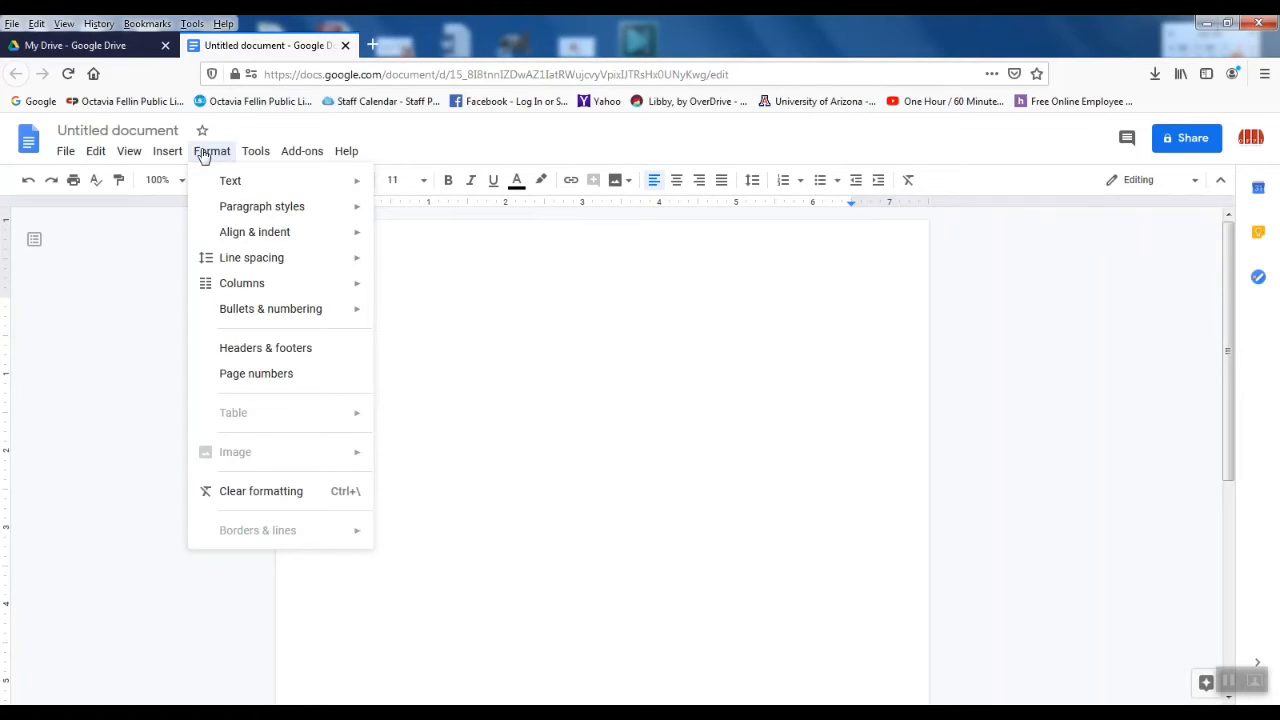
{"action": "mouse_move", "coordinate": [257, 160]}
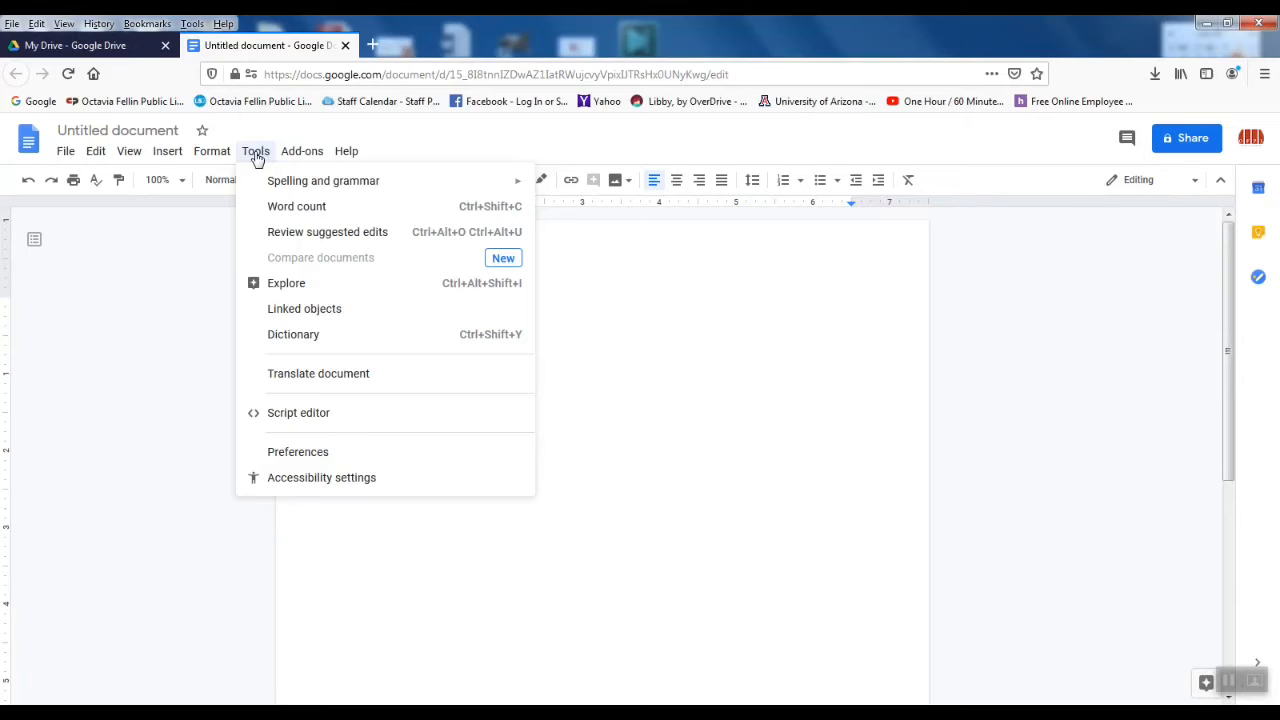
{"action": "mouse_move", "coordinate": [306, 160]}
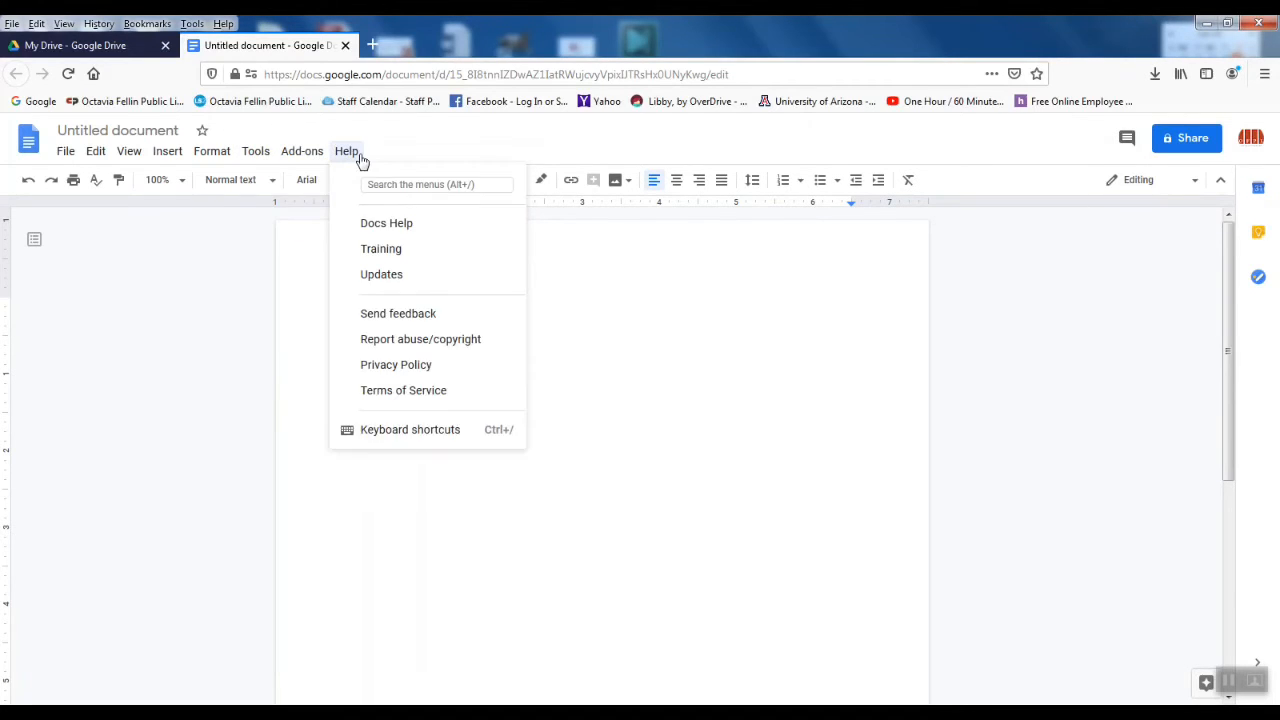
{"action": "left_click", "coordinate": [428, 149]}
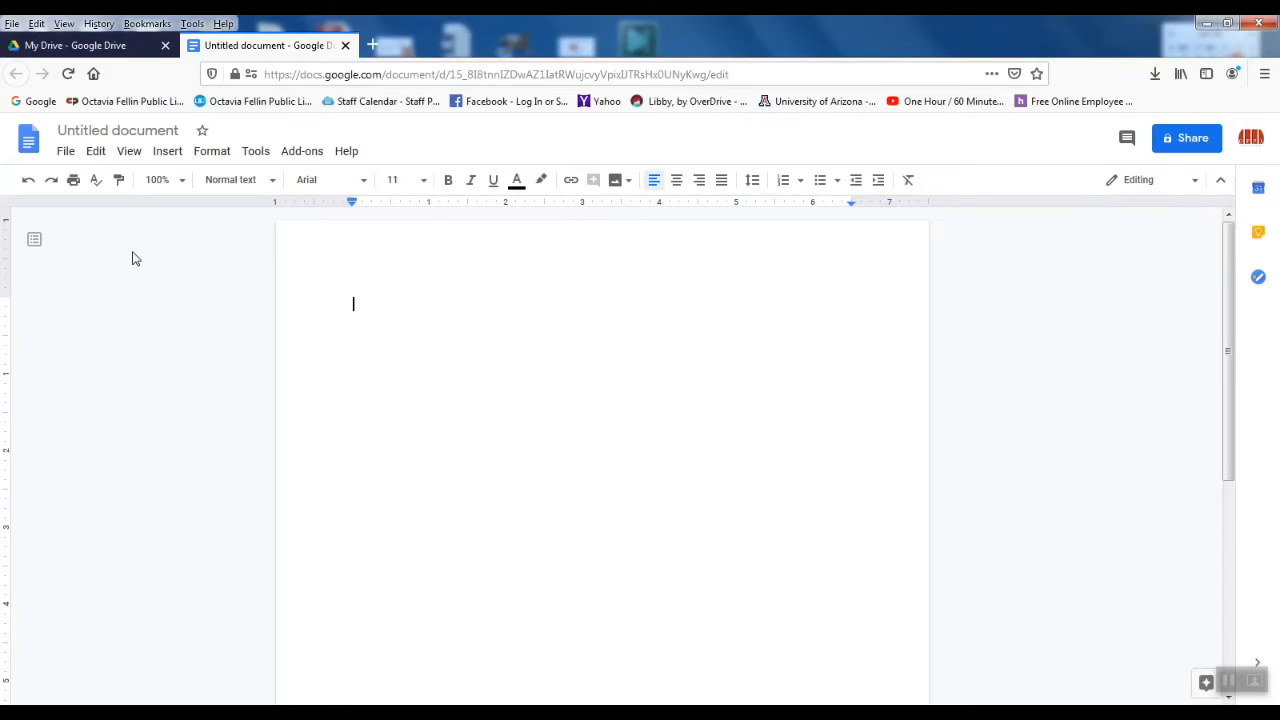
Step: Show the File menu with its share, download, rename and print commands
{"action": "left_click", "coordinate": [65, 152]}
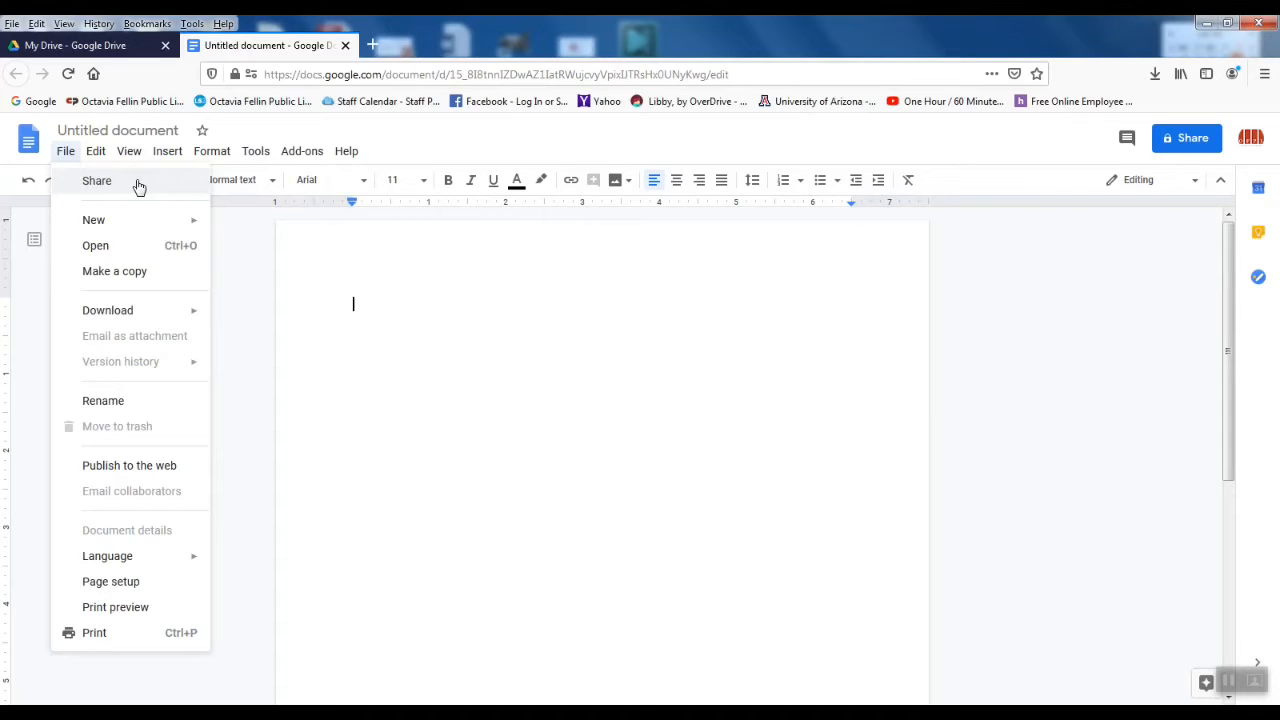
Step: Open the Share dialog without naming the document, dismiss its tips, and close it unchanged
{"action": "left_click", "coordinate": [1192, 142]}
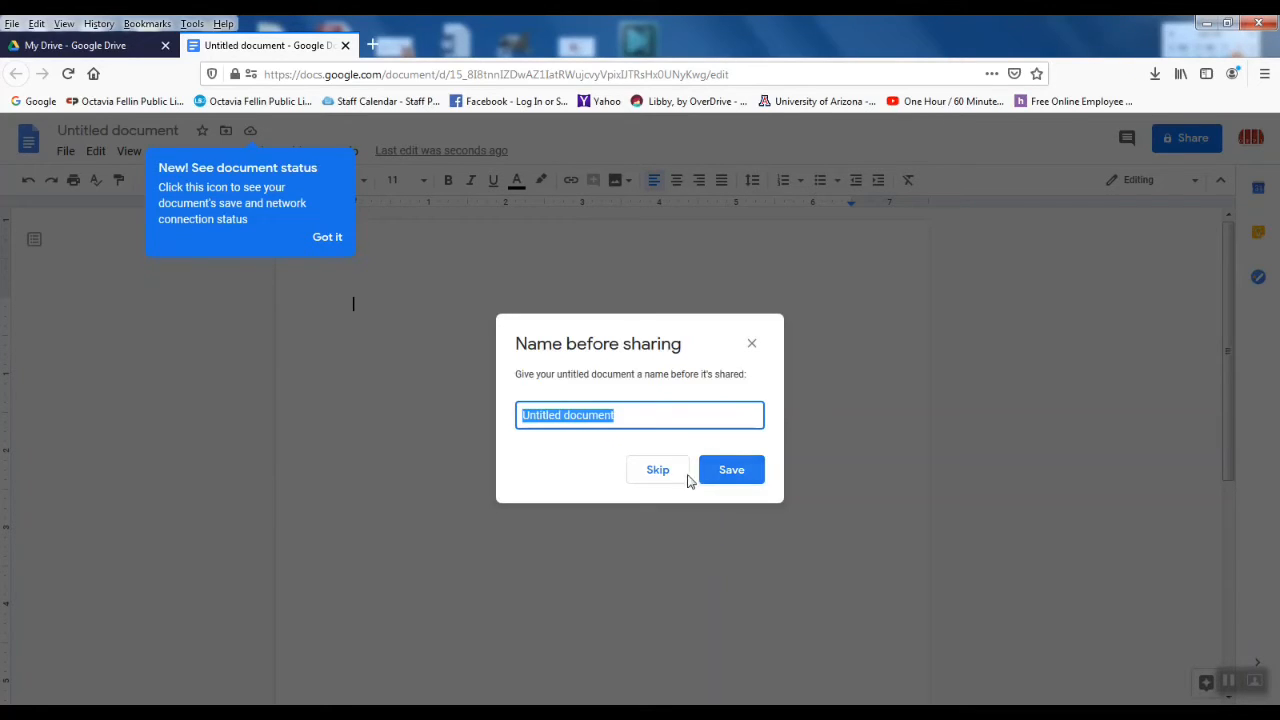
{"action": "left_click", "coordinate": [657, 470]}
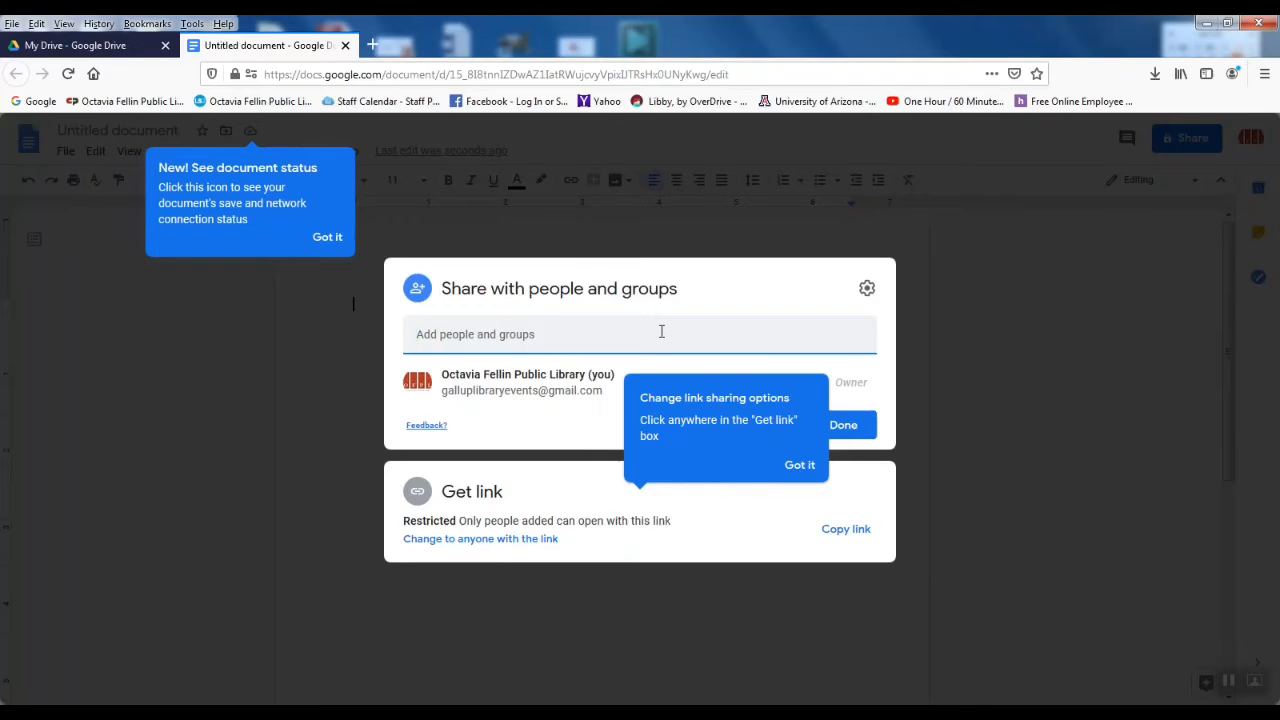
{"action": "left_click", "coordinate": [800, 465]}
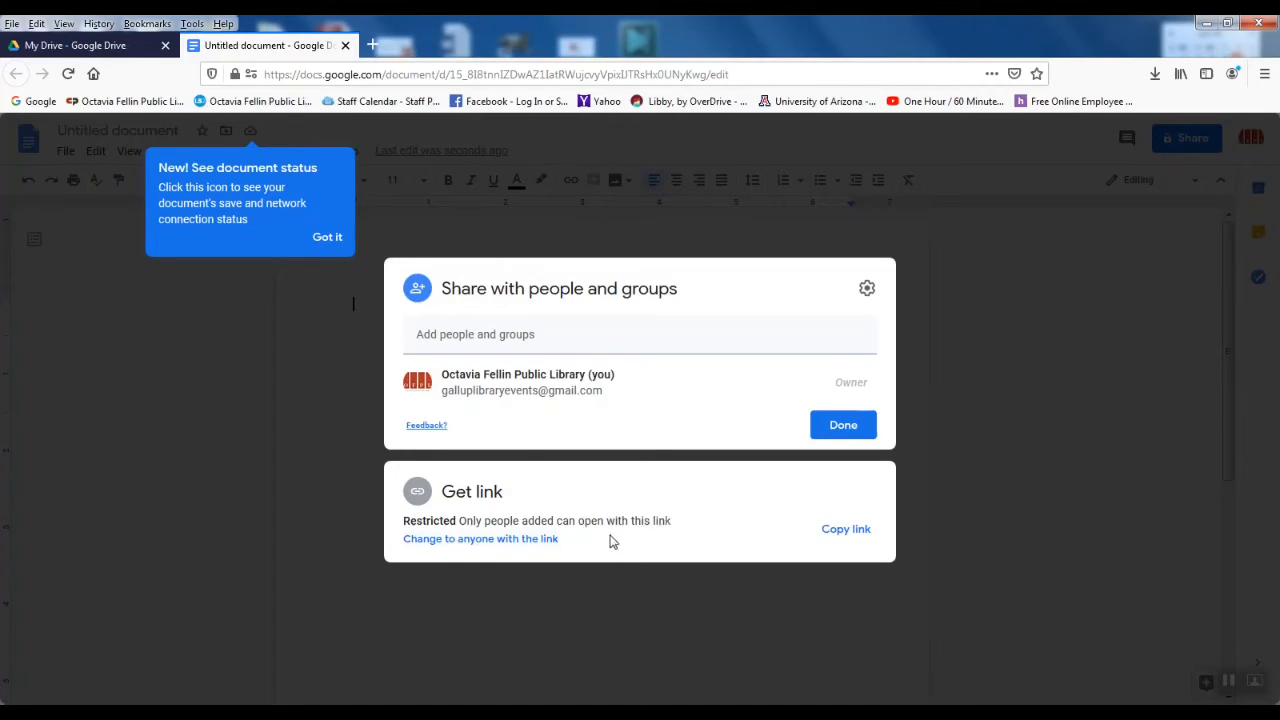
{"action": "left_click", "coordinate": [979, 444]}
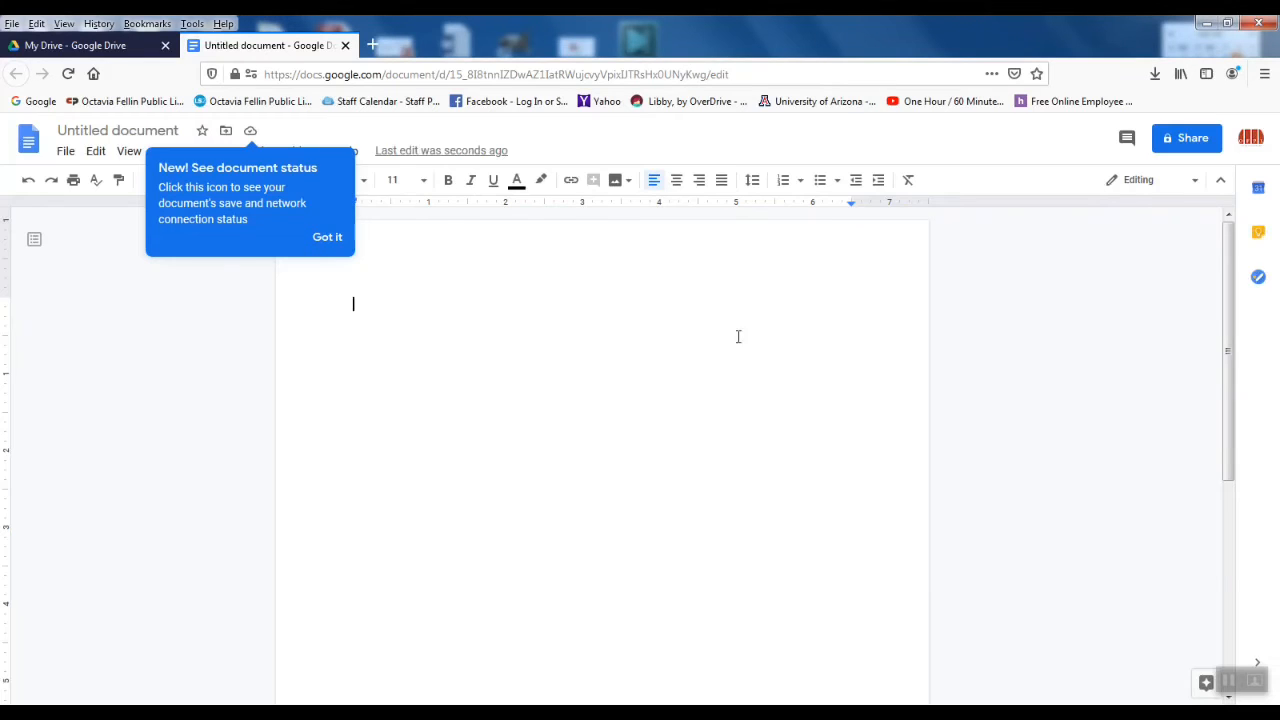
{"action": "left_click", "coordinate": [328, 240]}
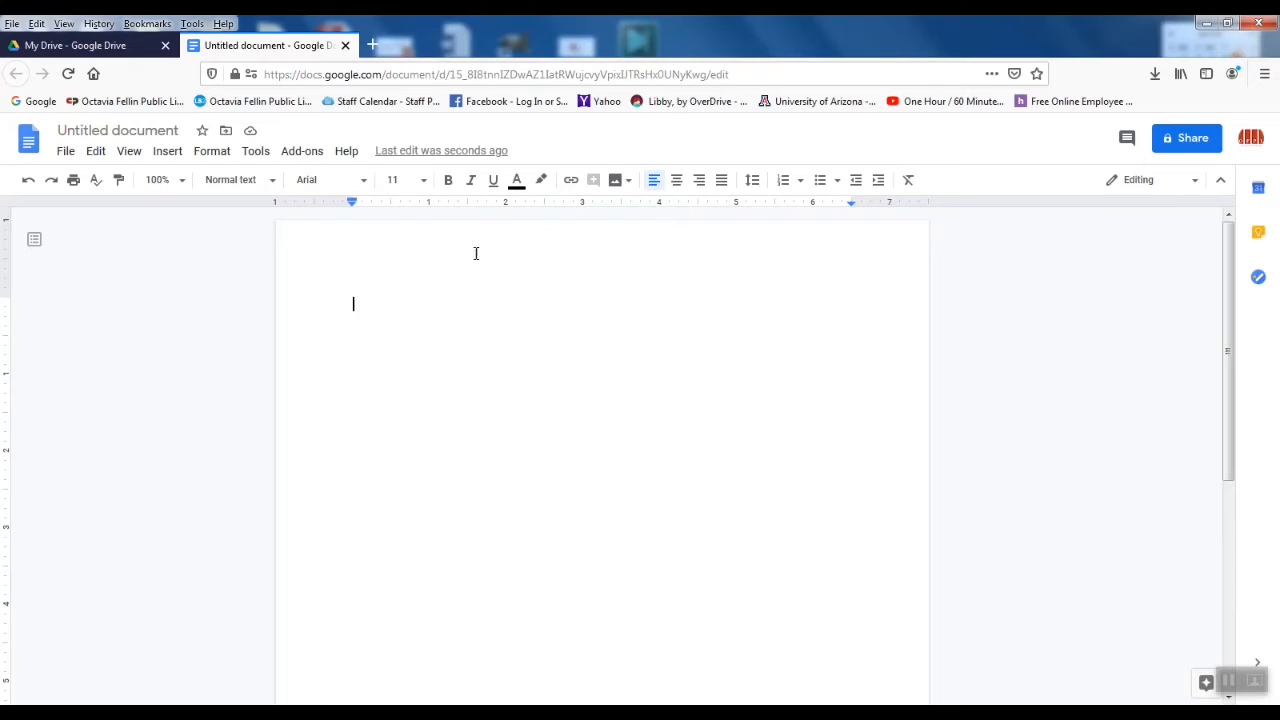
Step: Show the File > Download submenu listing Word, ODT, RTF, PDF, text, web page and EPUB
{"action": "left_click", "coordinate": [63, 152]}
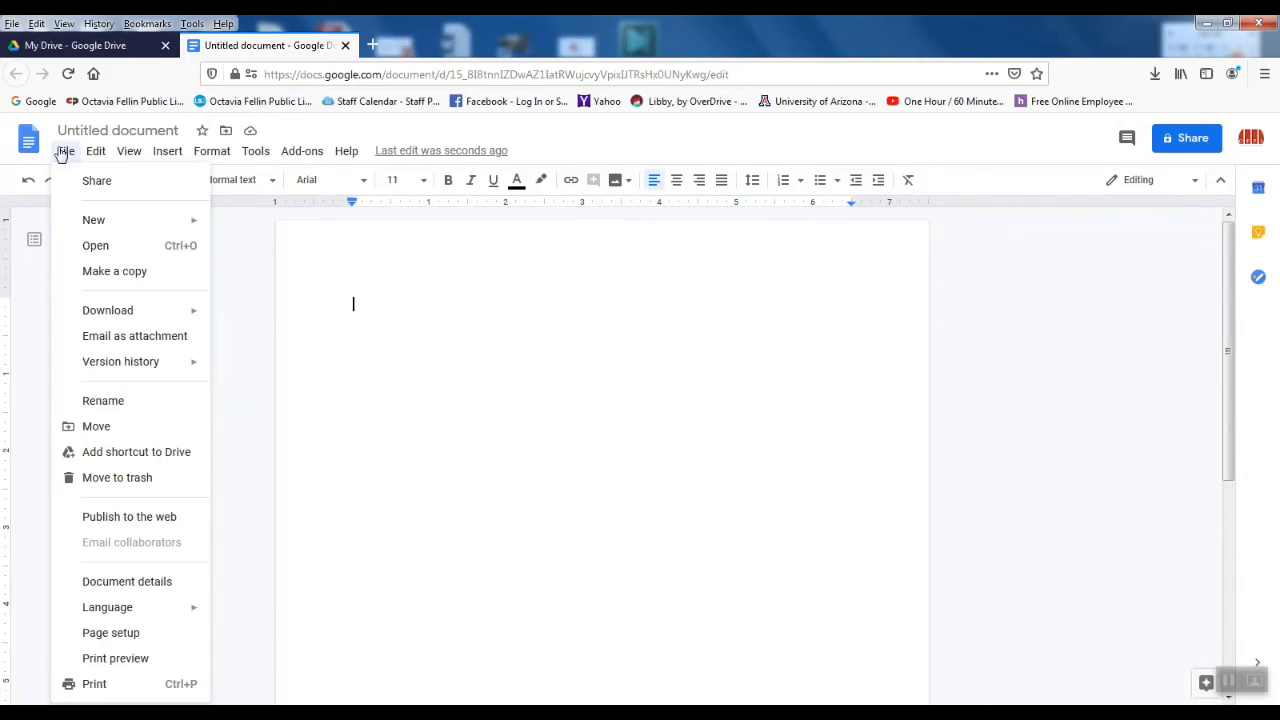
{"action": "mouse_move", "coordinate": [90, 225]}
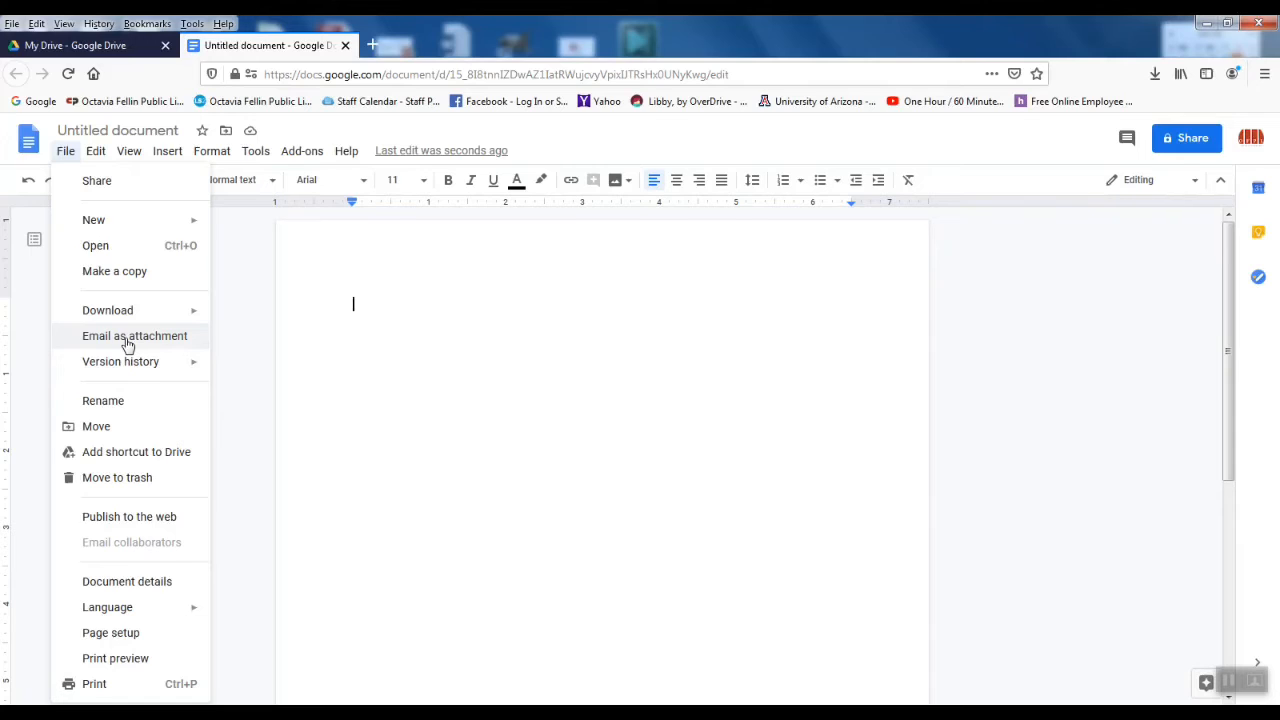
{"action": "mouse_move", "coordinate": [87, 229]}
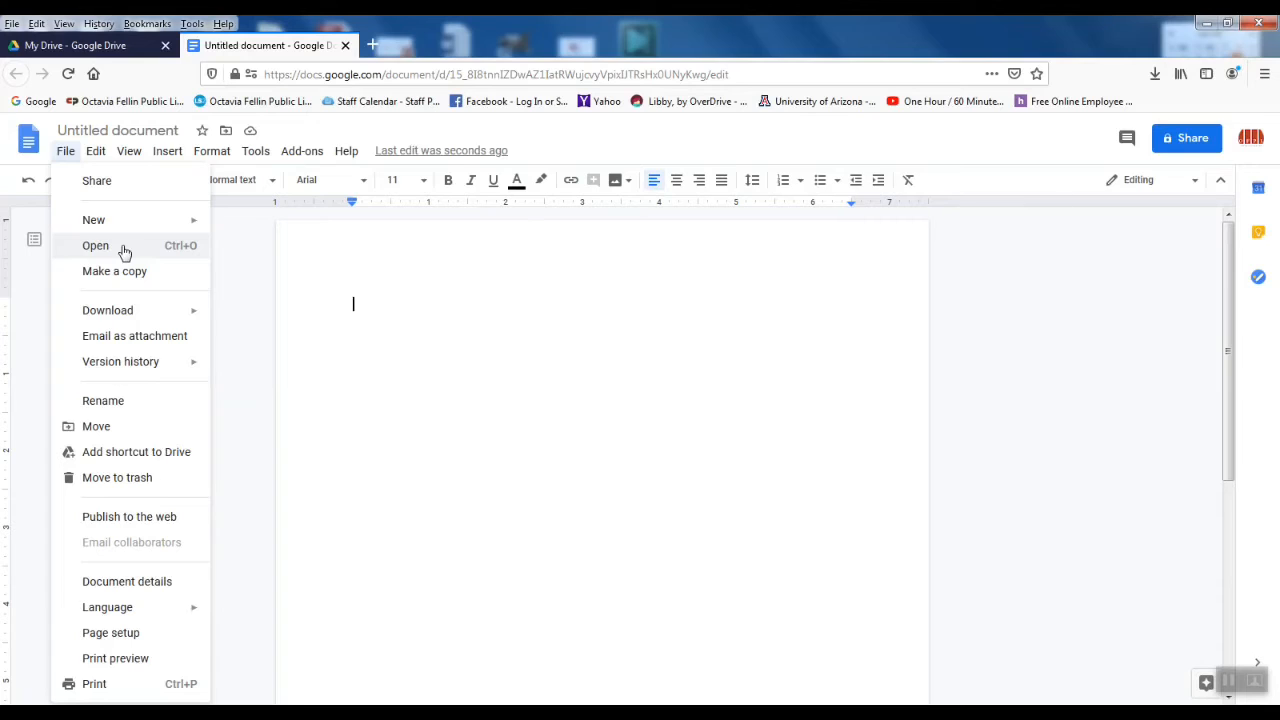
{"action": "mouse_move", "coordinate": [143, 313]}
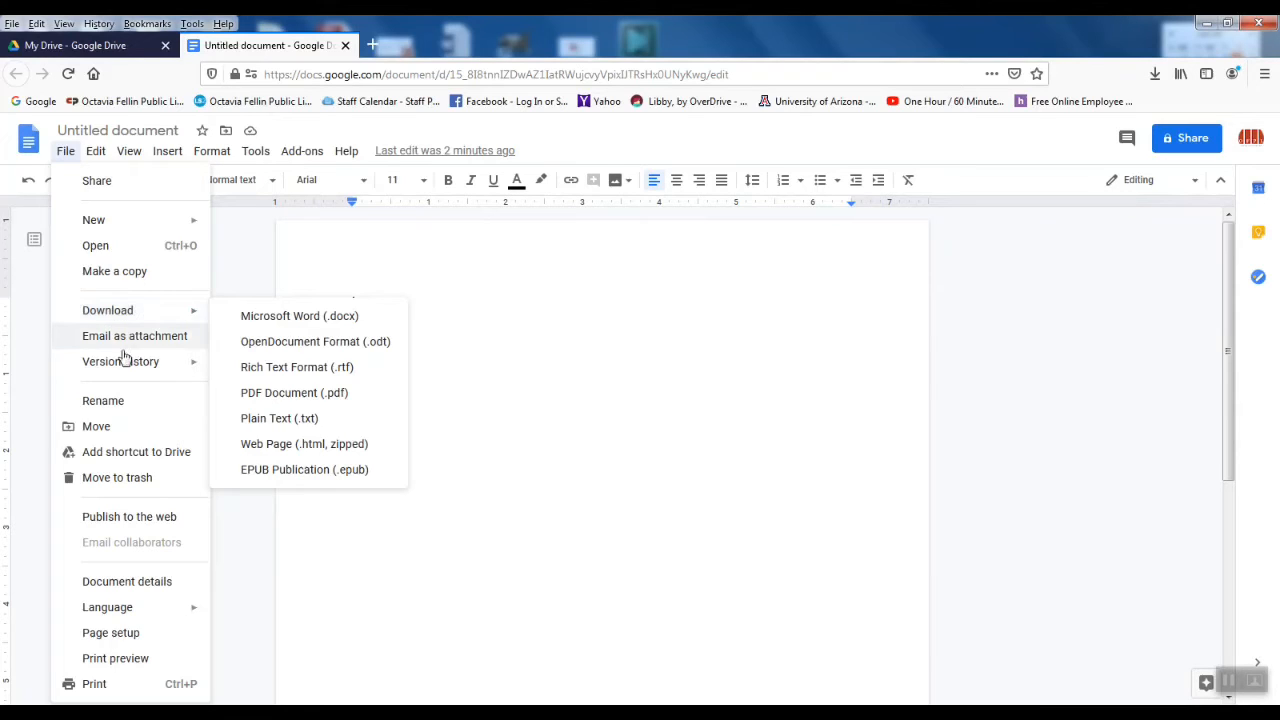
Step: Close the File menu without choosing anything, returning to the blank page
{"action": "mouse_move", "coordinate": [130, 366]}
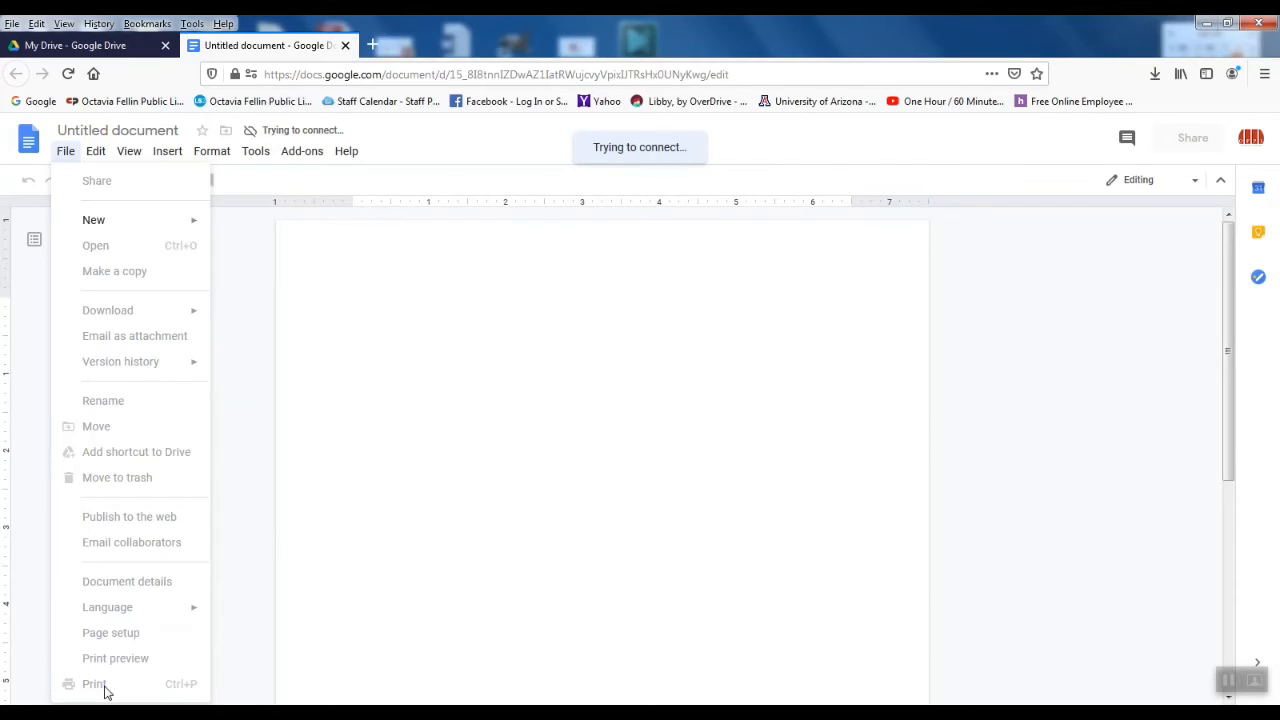
{"action": "left_click", "coordinate": [347, 426]}
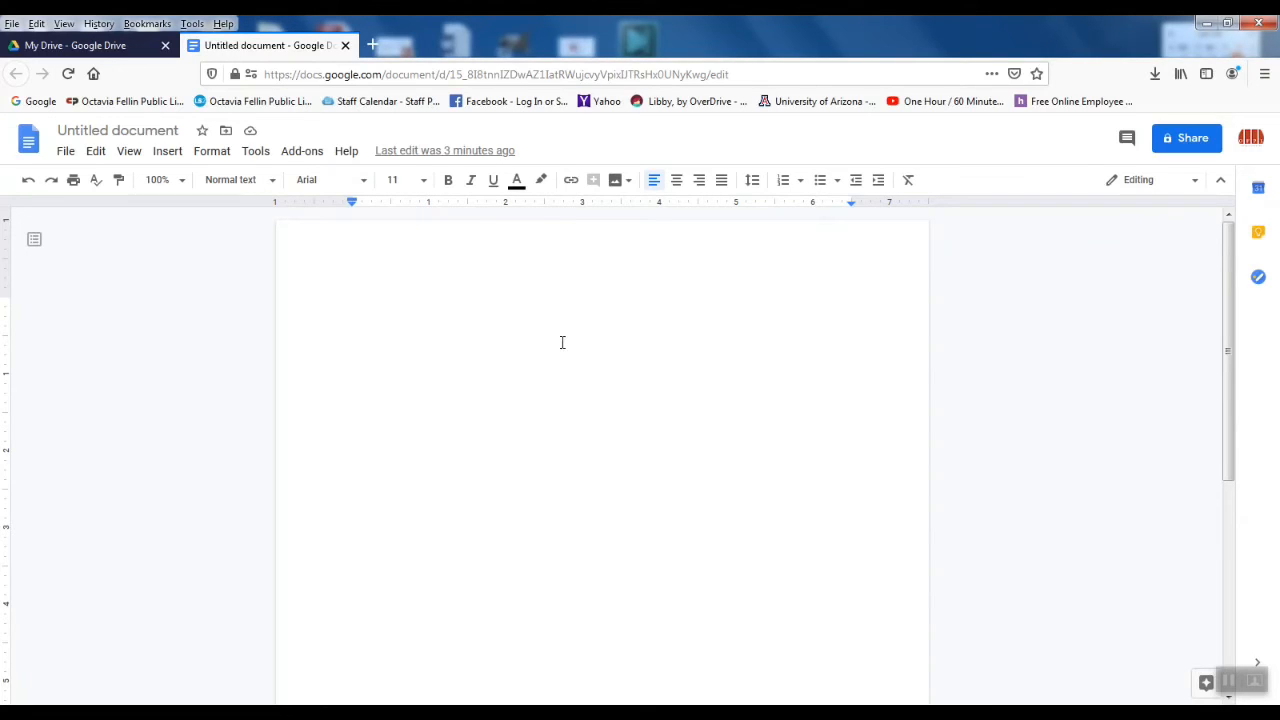
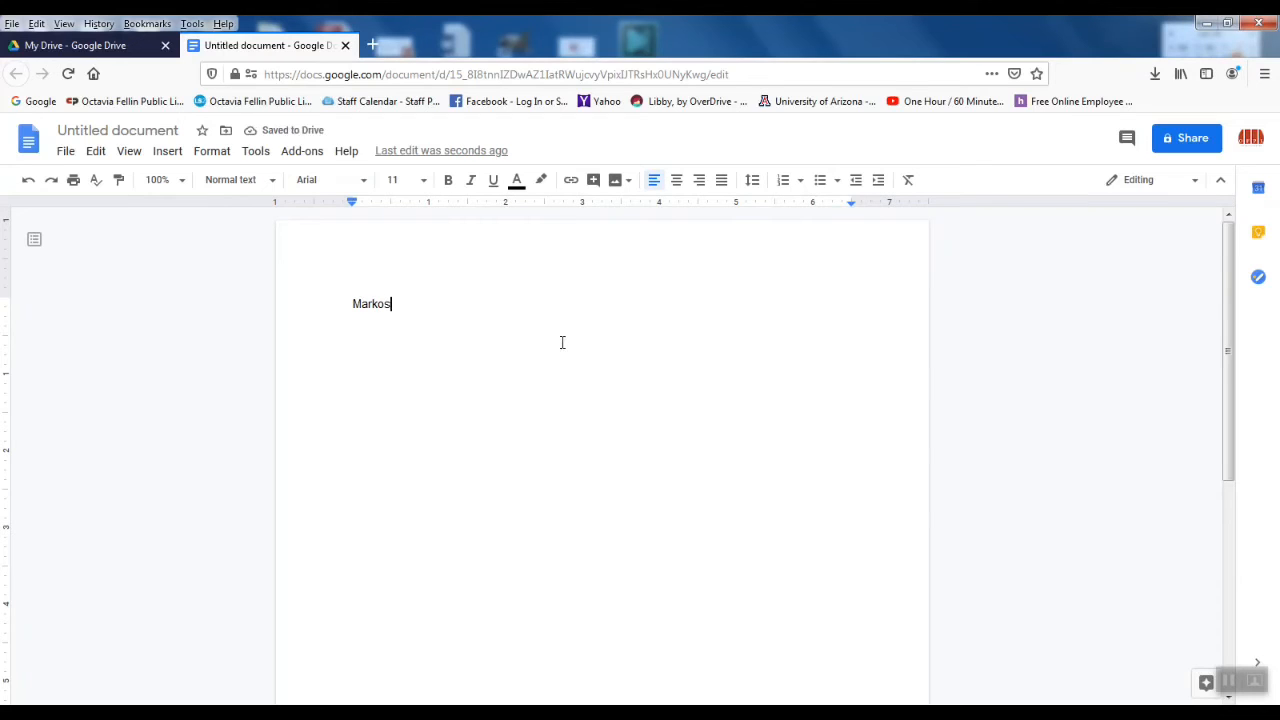
Step: Type the student's full name on the first line and select it
{"action": "left_click_drag", "start_coordinate": [440, 304], "coordinate": [354, 305]}
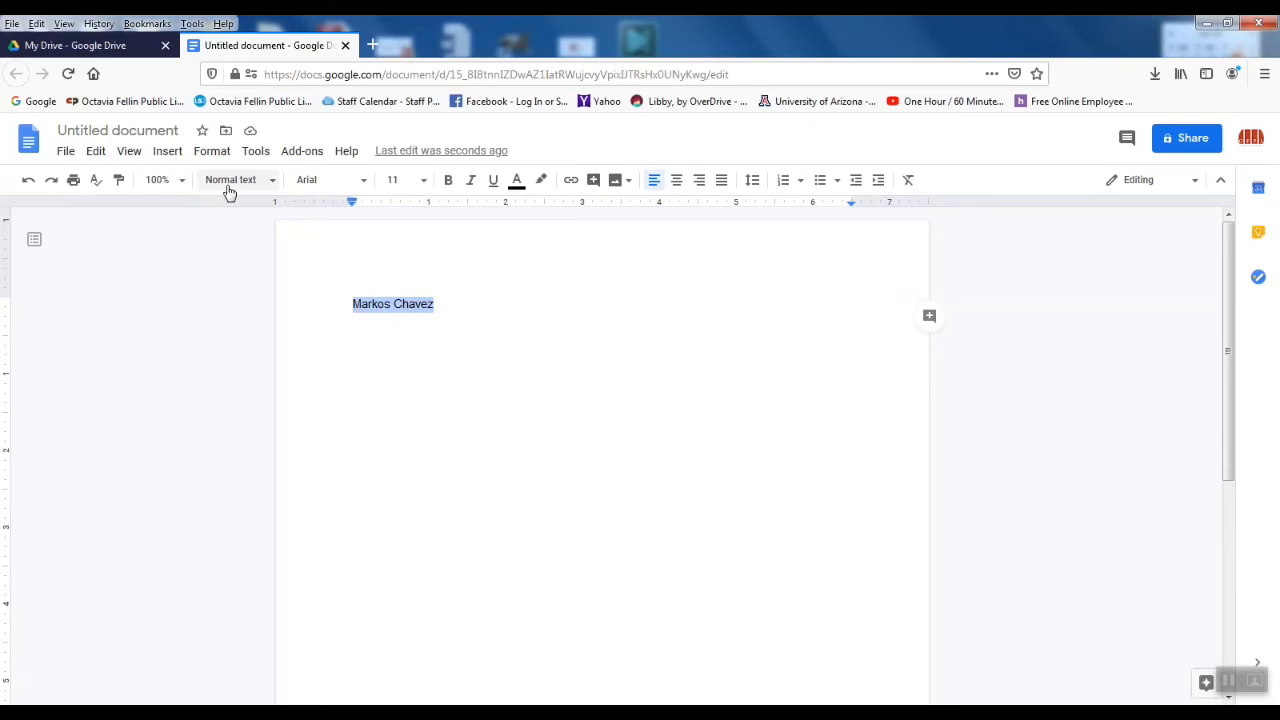
Step: Format the selected name as bold Times New Roman, size 12
{"action": "left_click", "coordinate": [360, 187]}
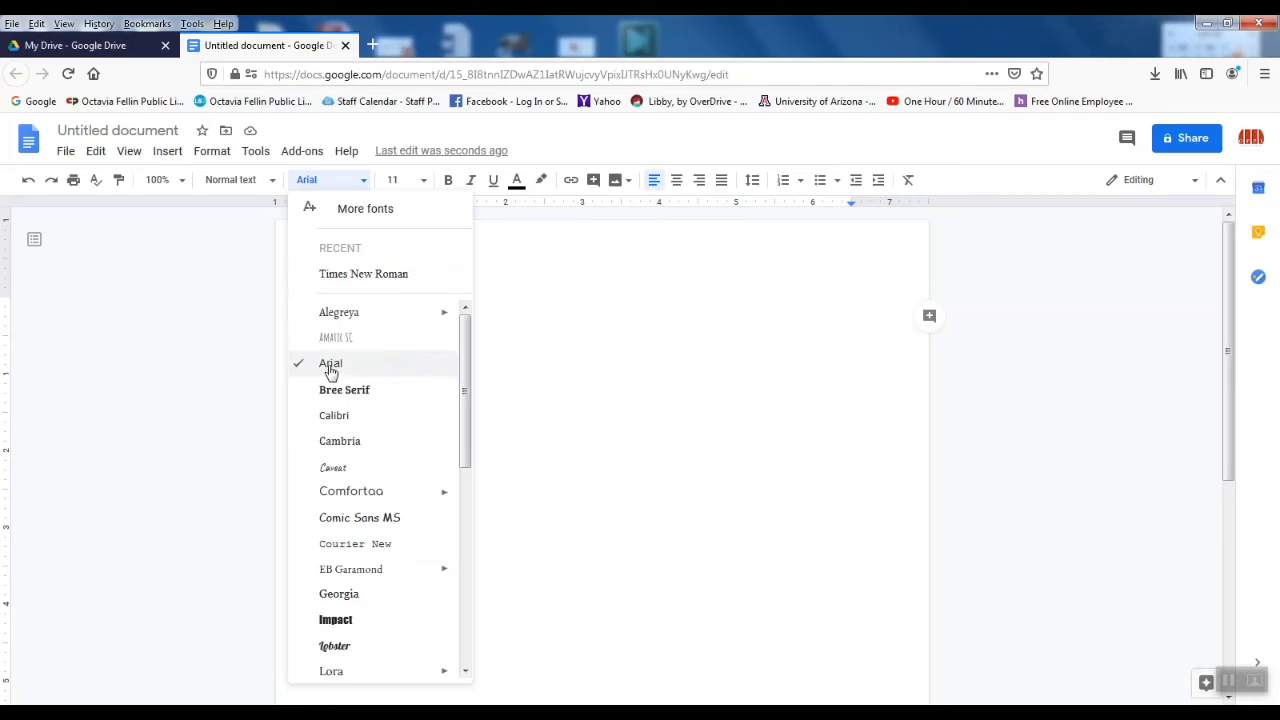
{"action": "left_click", "coordinate": [367, 275]}
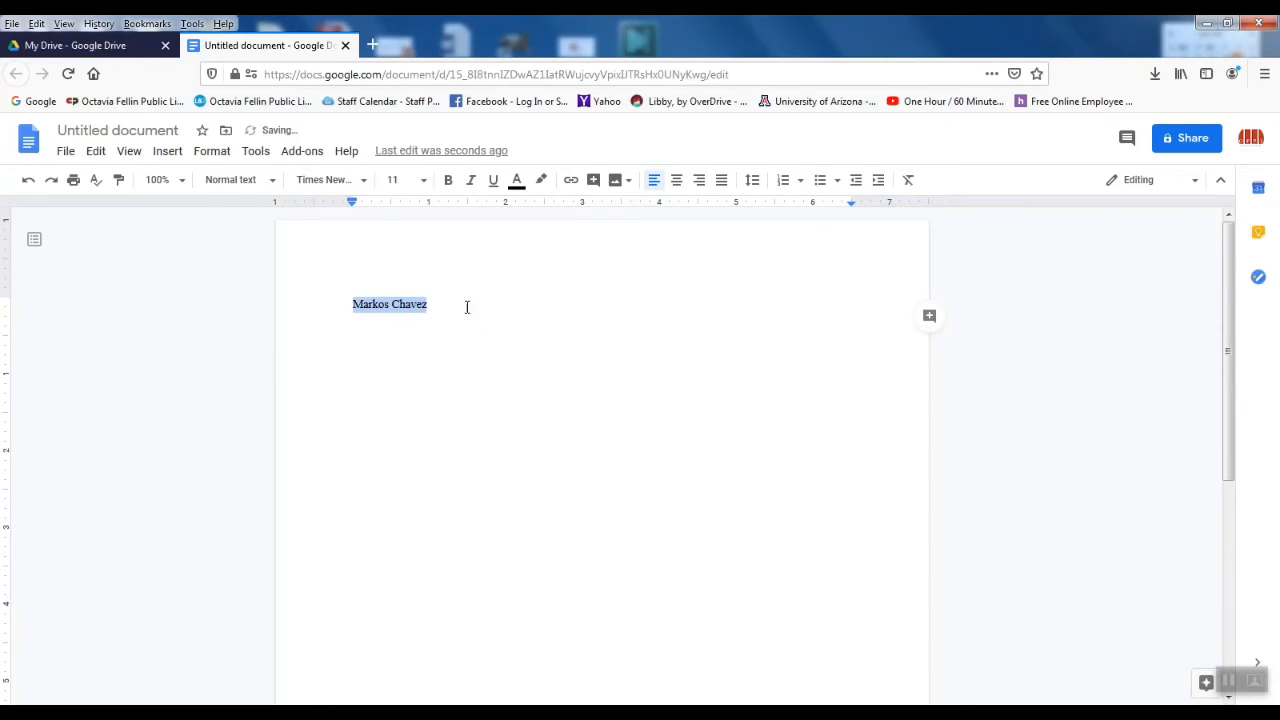
{"action": "left_click", "coordinate": [423, 180]}
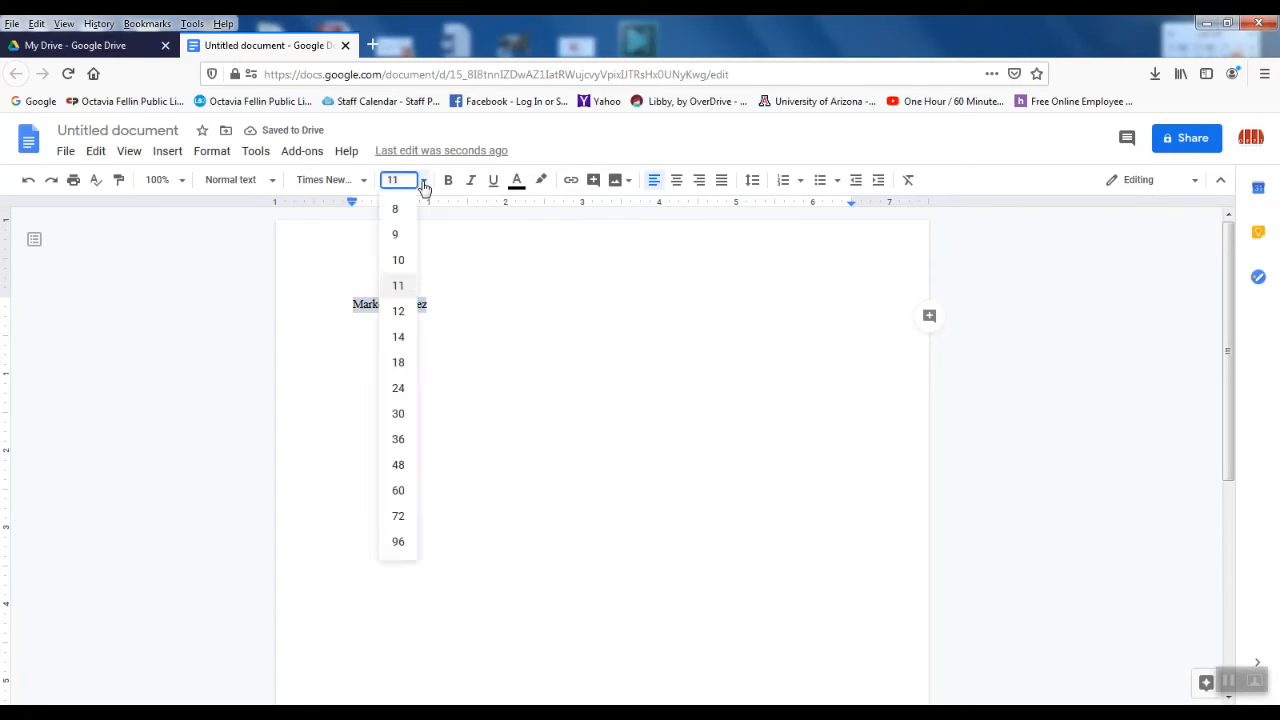
{"action": "left_click", "coordinate": [398, 313]}
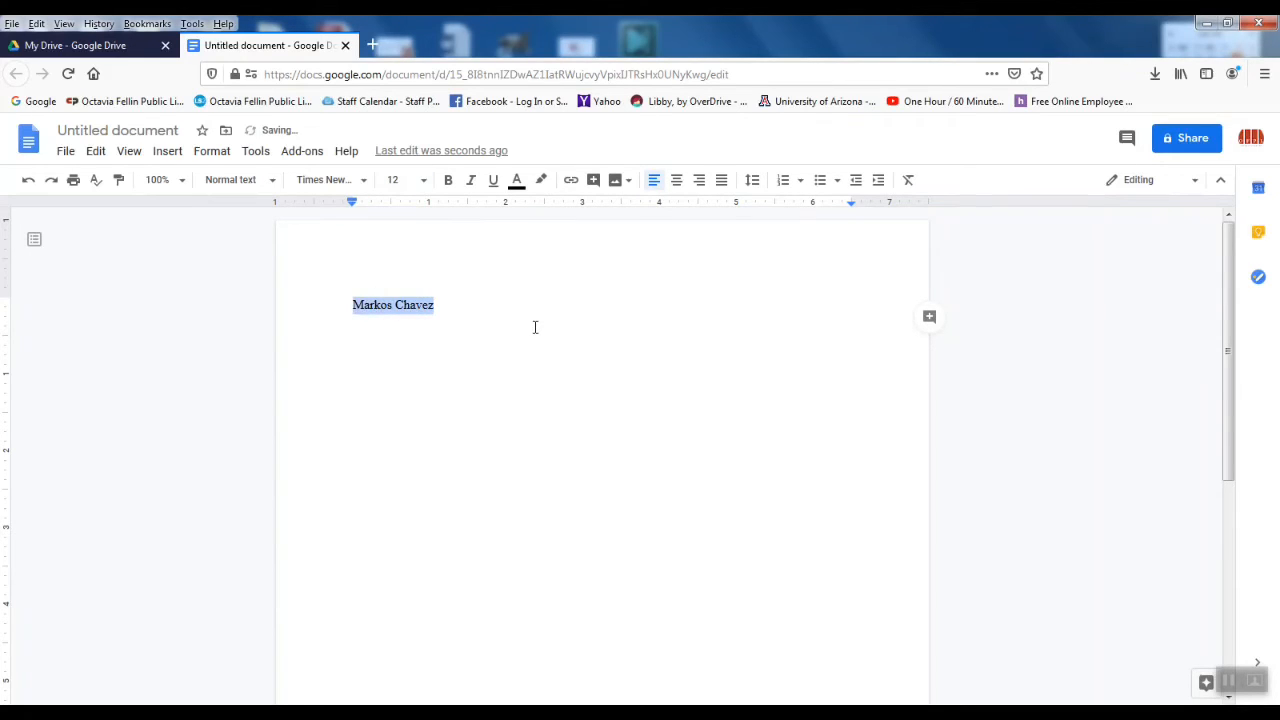
{"action": "left_click", "coordinate": [449, 181]}
Step: Colour the name red with its second word blue, then start a new line below it
{"action": "left_click", "coordinate": [517, 182]}
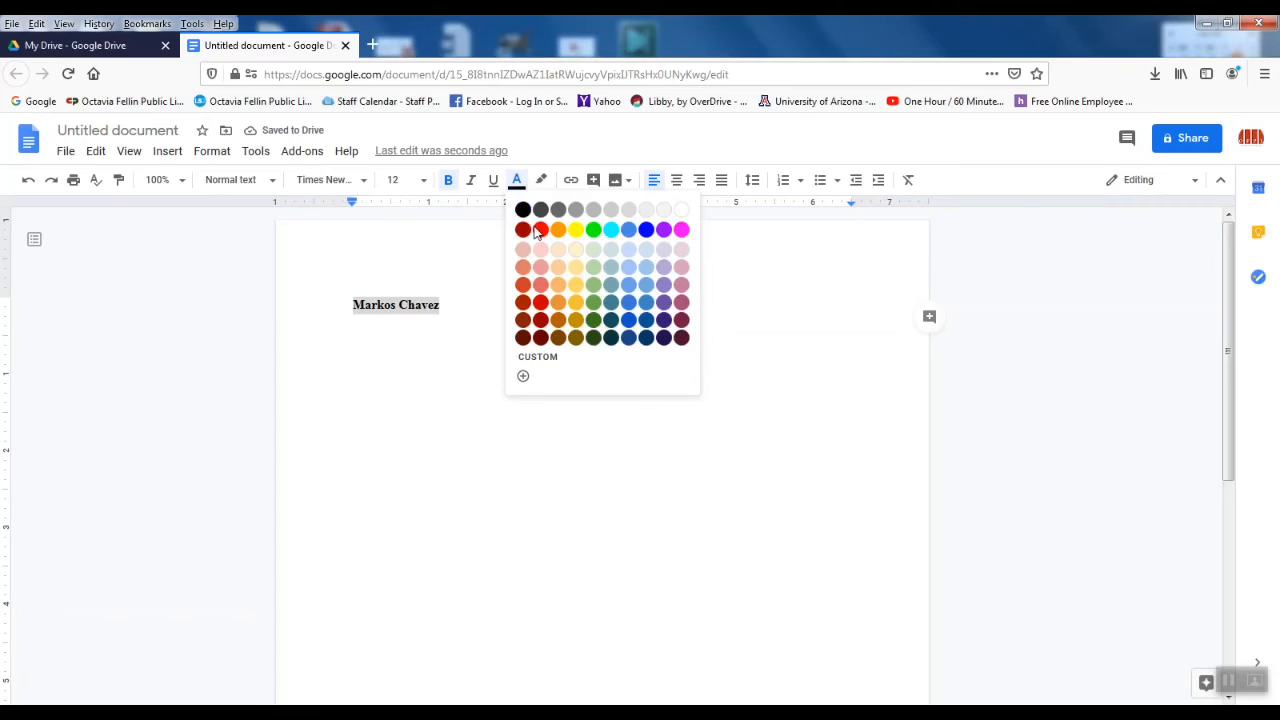
{"action": "left_click", "coordinate": [540, 230]}
{"action": "left_click", "coordinate": [633, 301]}
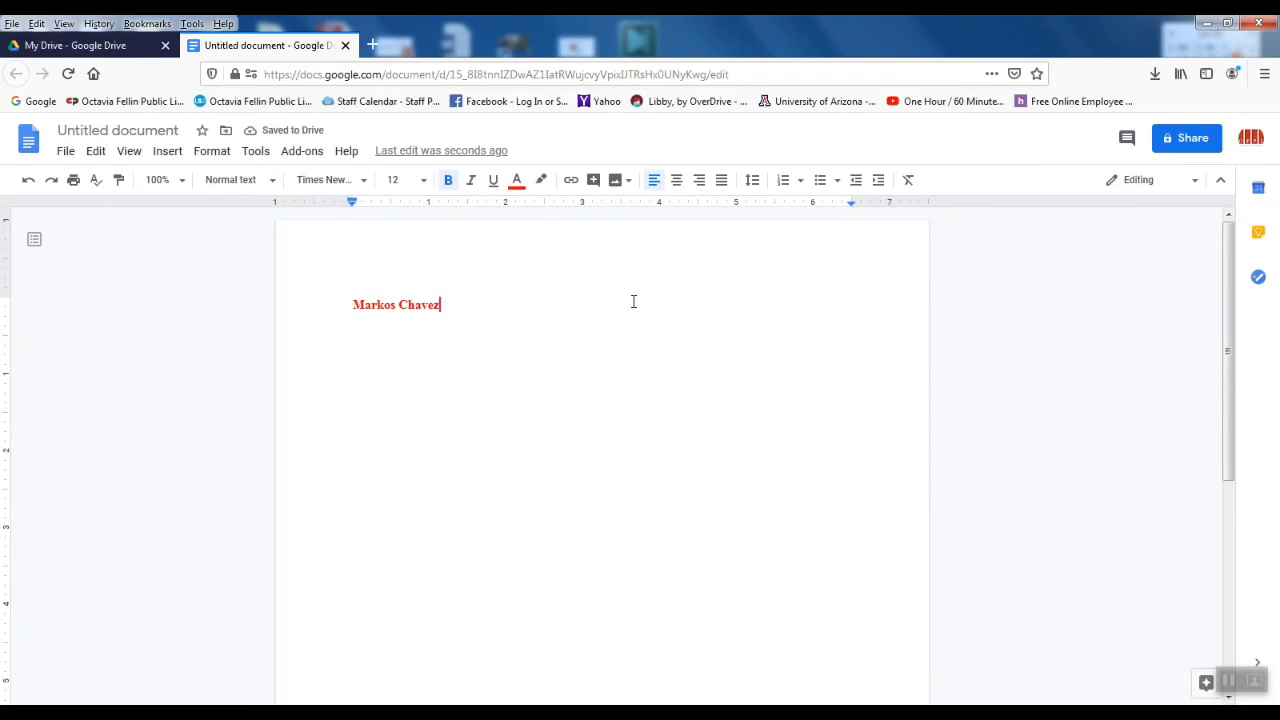
{"action": "left_click_drag", "start_coordinate": [400, 305], "coordinate": [443, 307]}
{"action": "left_click", "coordinate": [517, 180]}
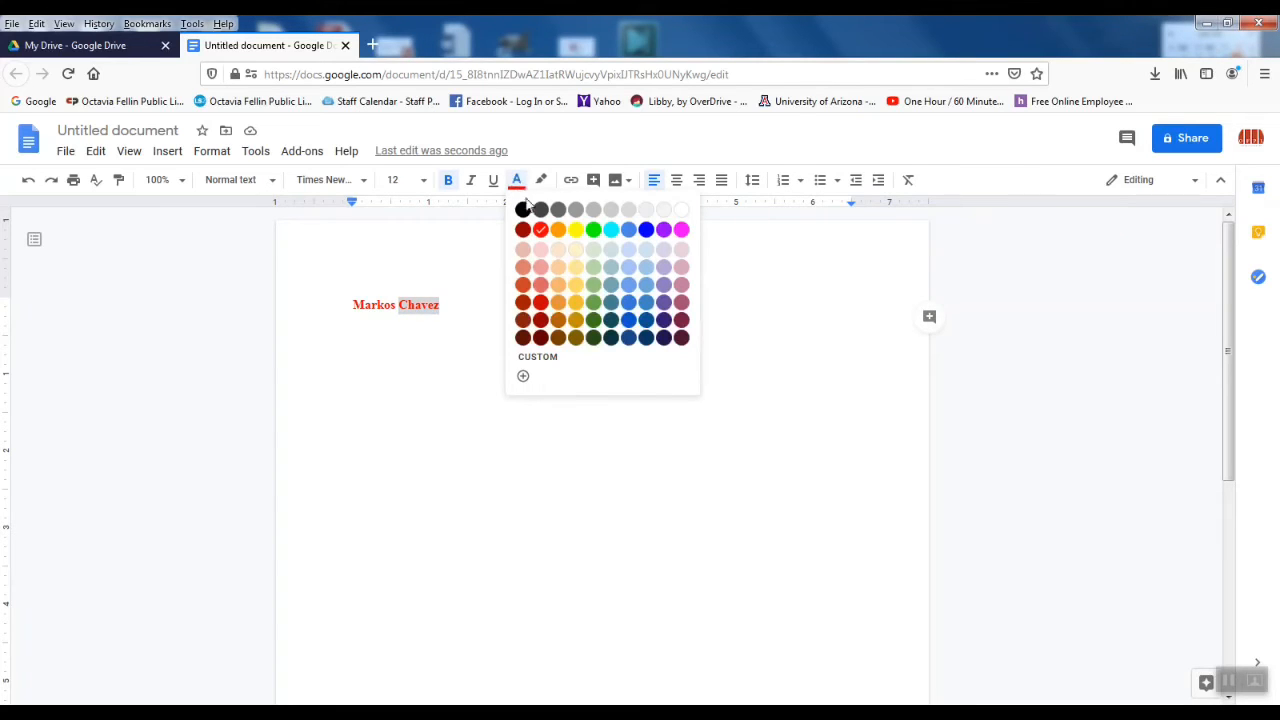
{"action": "left_click", "coordinate": [646, 230]}
{"action": "left_click", "coordinate": [600, 305]}
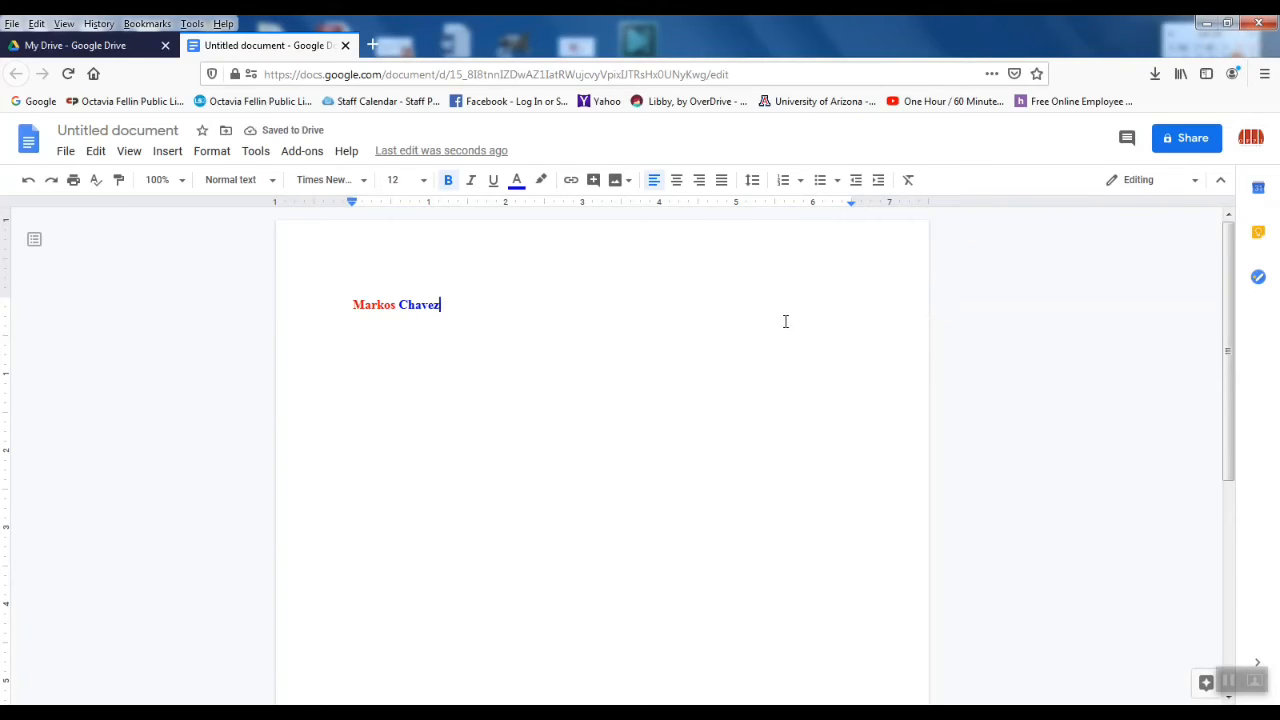
{"action": "key", "text": "Return"}
Step: Type 'Its going to carry over' in black text, then start another line beneath it
{"action": "type", "text": "Its going to carry"}
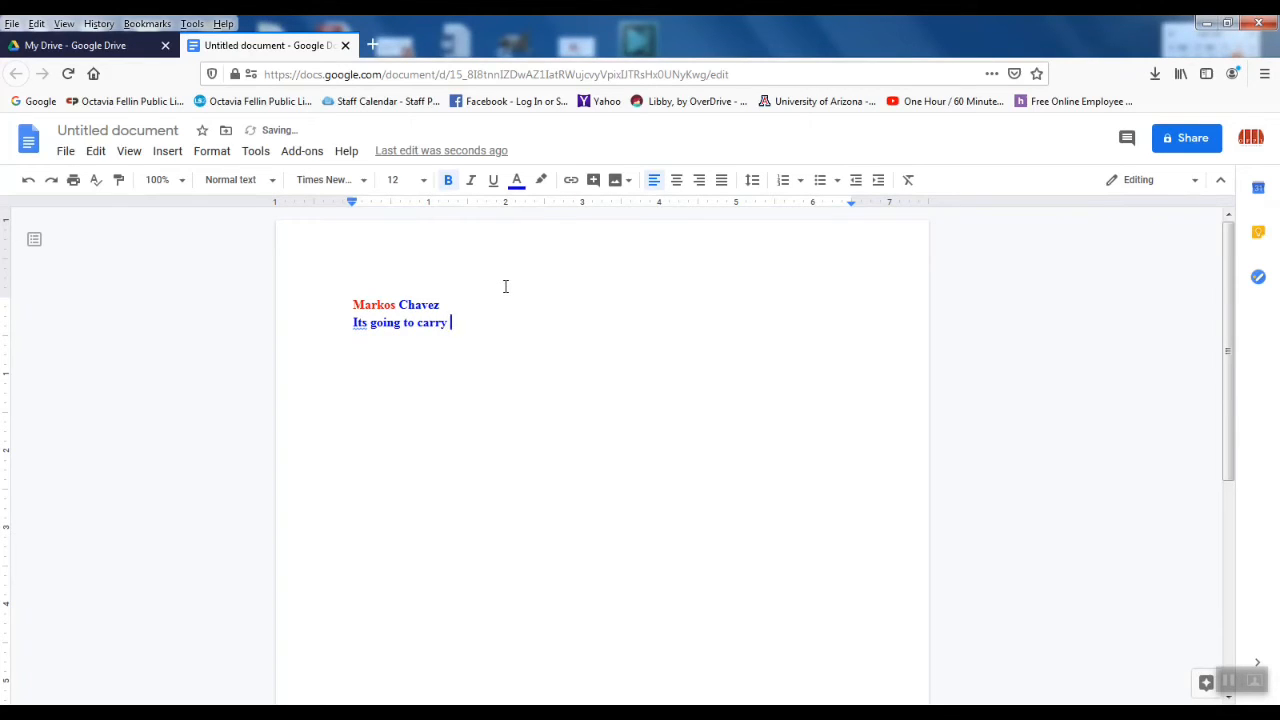
{"action": "type", "text": " over"}
{"action": "left_click_drag", "start_coordinate": [500, 320], "coordinate": [323, 318]}
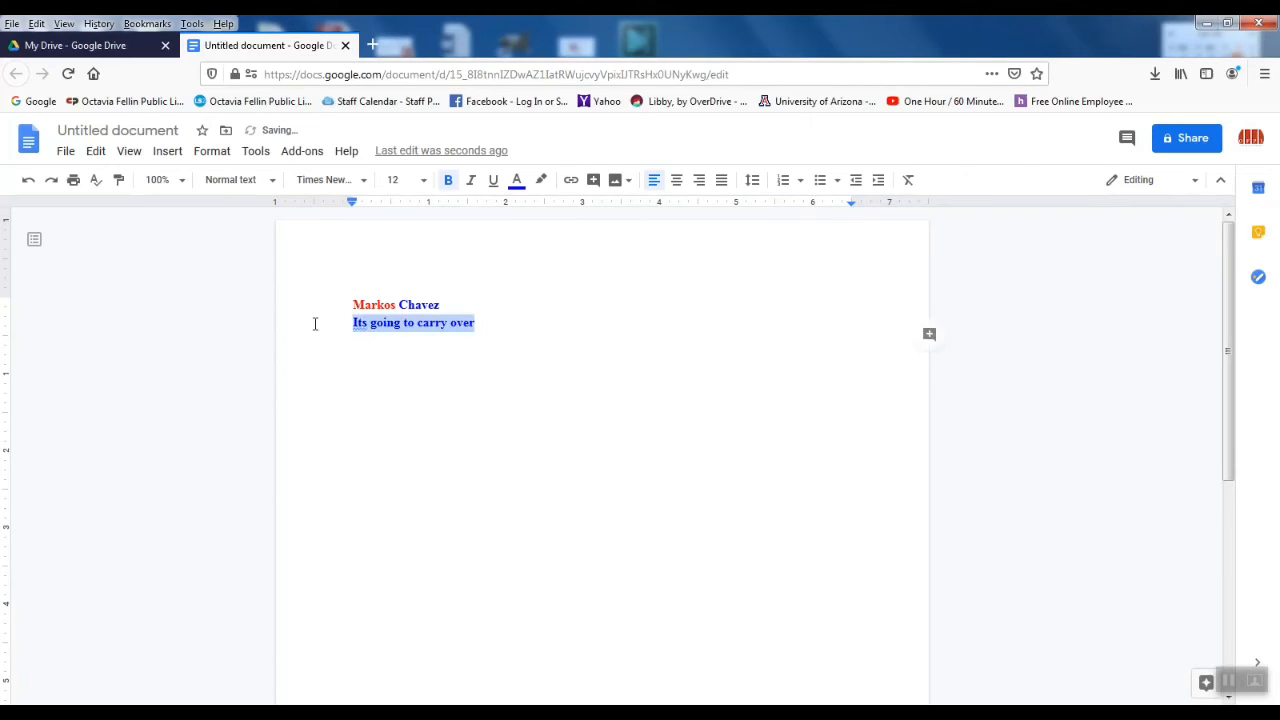
{"action": "left_click", "coordinate": [517, 181]}
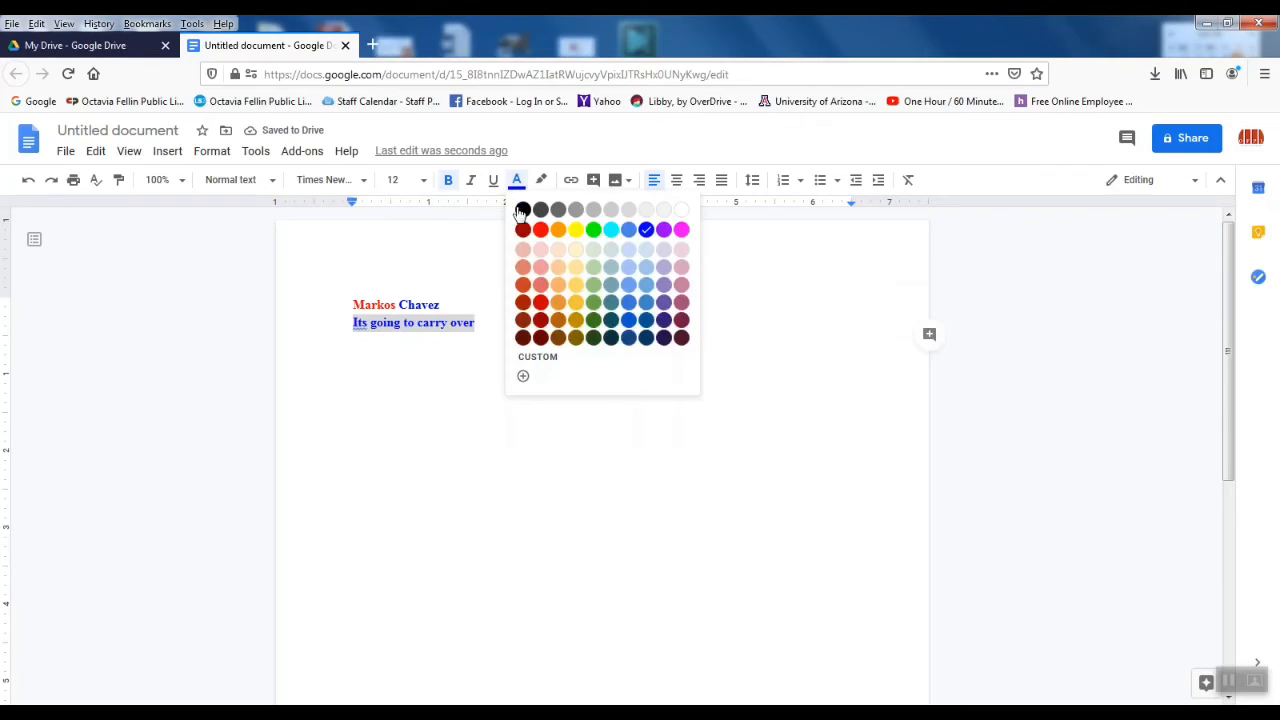
{"action": "left_click", "coordinate": [522, 212]}
{"action": "left_click", "coordinate": [523, 311]}
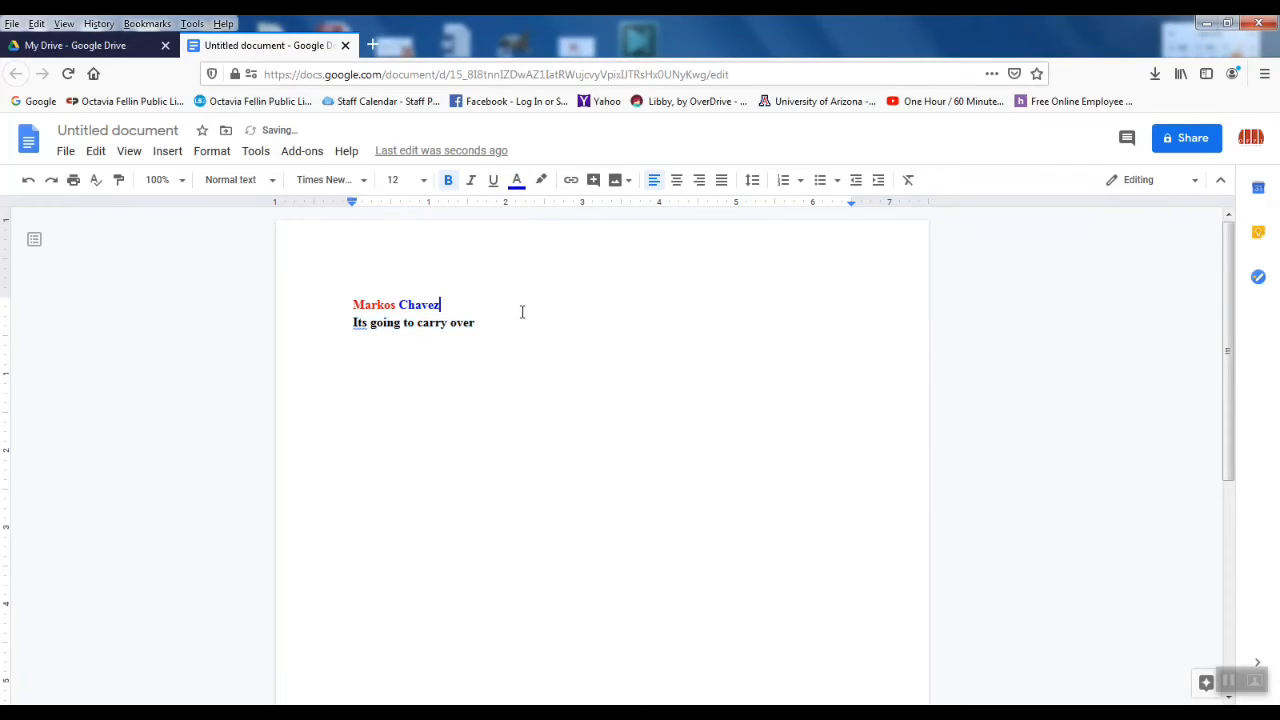
{"action": "left_click", "coordinate": [537, 329]}
{"action": "key", "text": "Return"}
Step: Create a star-style bulleted list containing 'Bullet 1' and 'Bullet 2'
{"action": "left_click", "coordinate": [831, 184]}
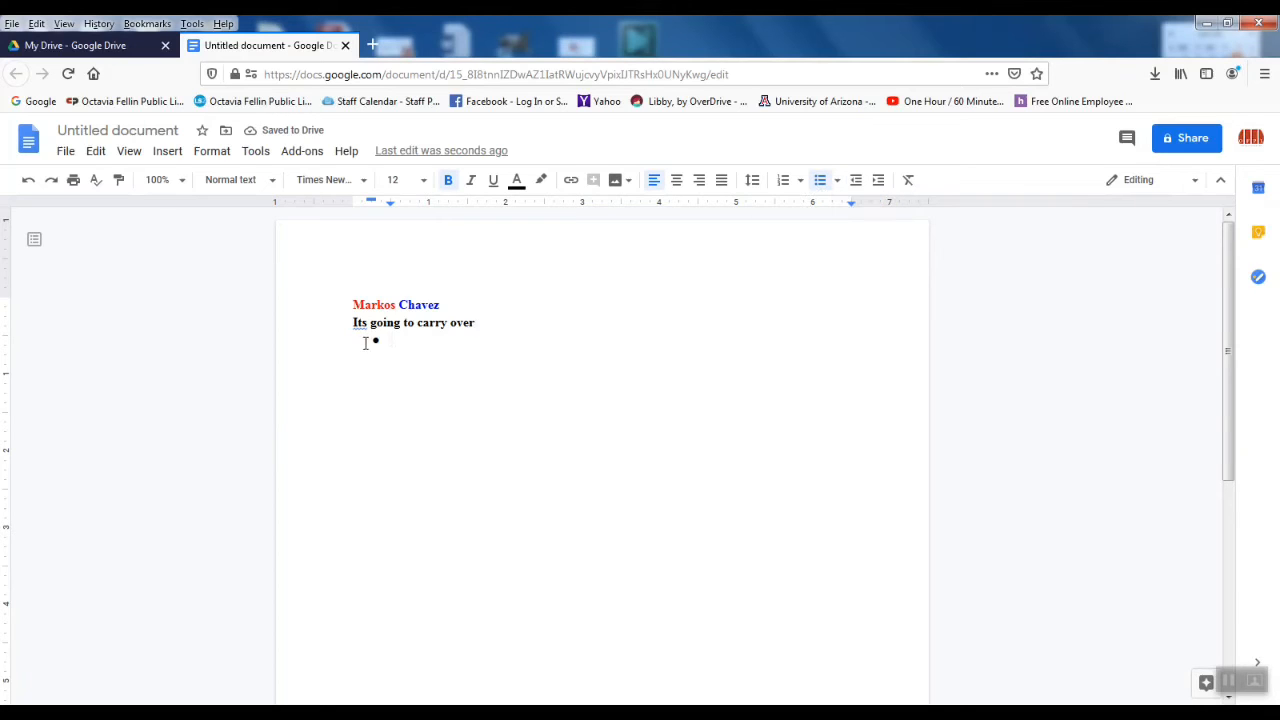
{"action": "left_click", "coordinate": [838, 182]}
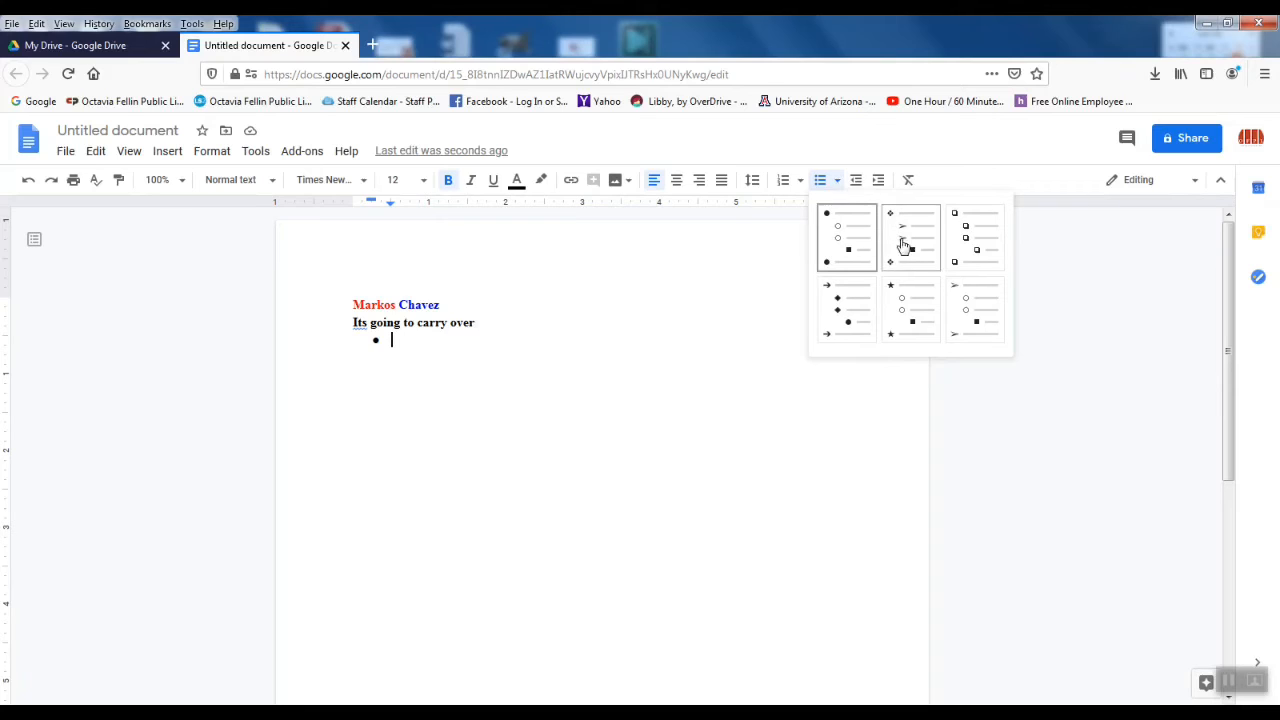
{"action": "left_click", "coordinate": [902, 306]}
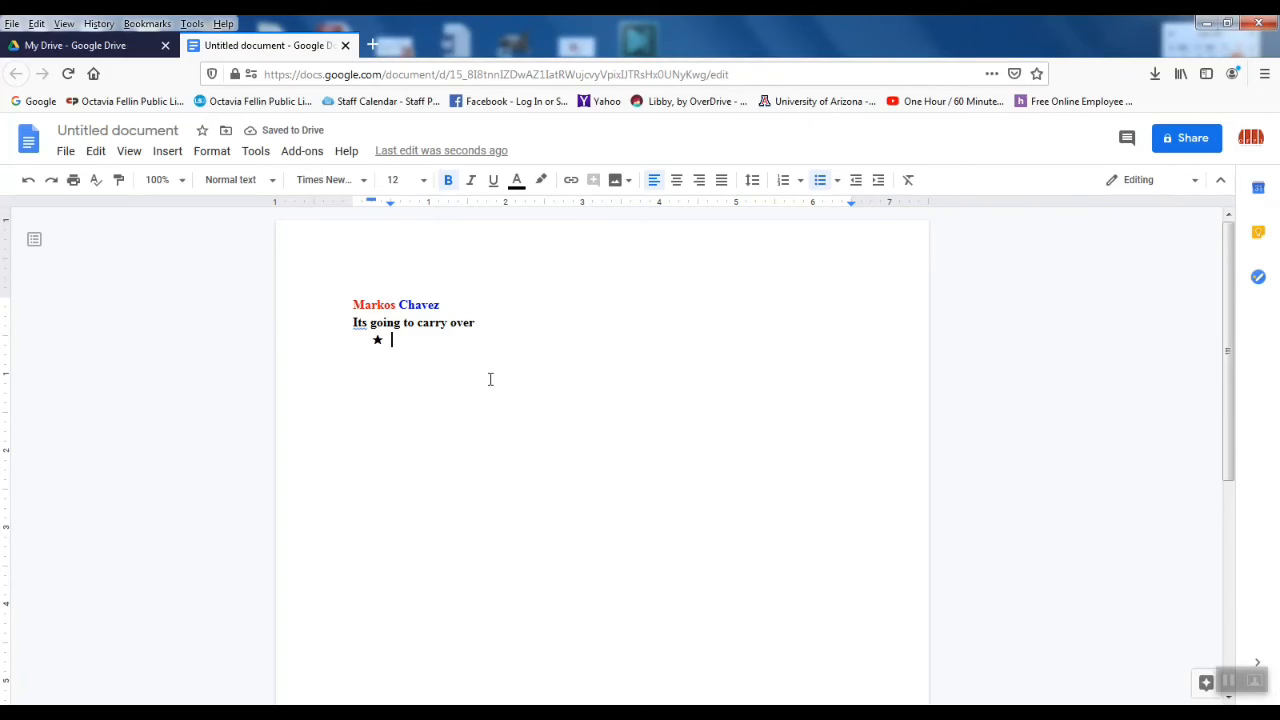
{"action": "type", "text": "Bullet 1"}
{"action": "key", "text": "Return"}
{"action": "type", "text": "Bullet 2"}
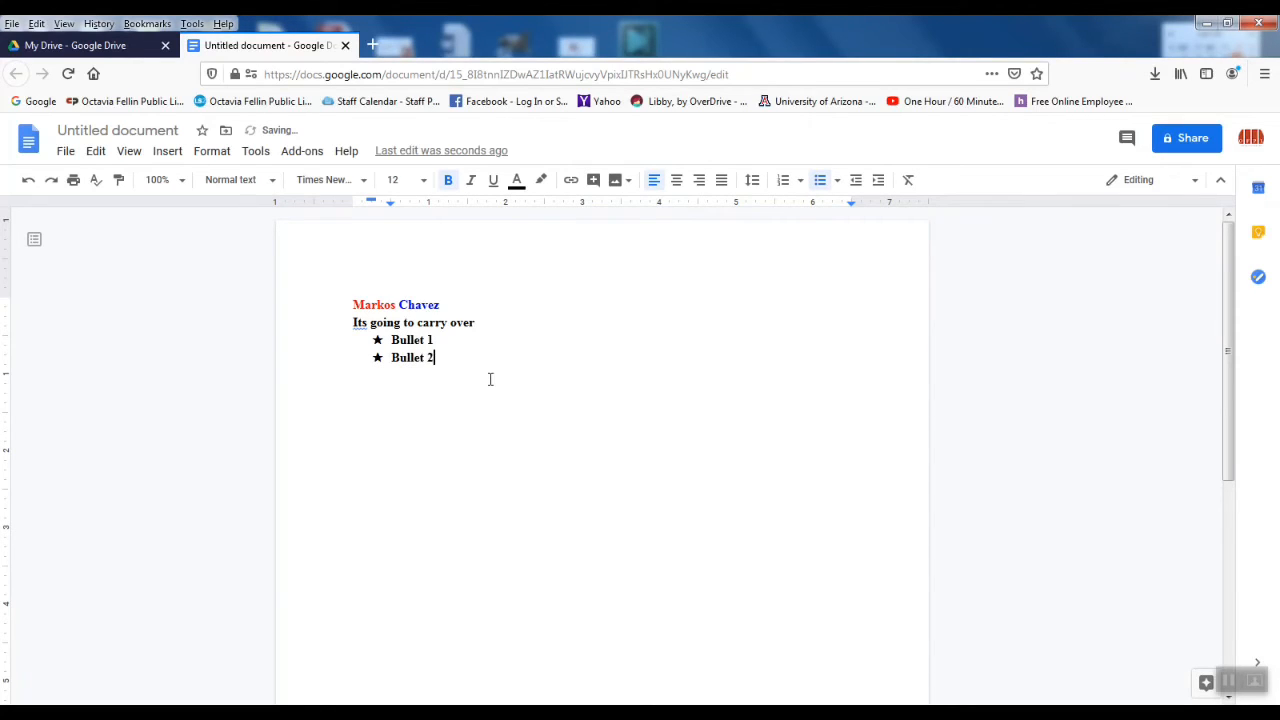
{"action": "key", "text": "Return"}
{"action": "key", "text": "Return"}
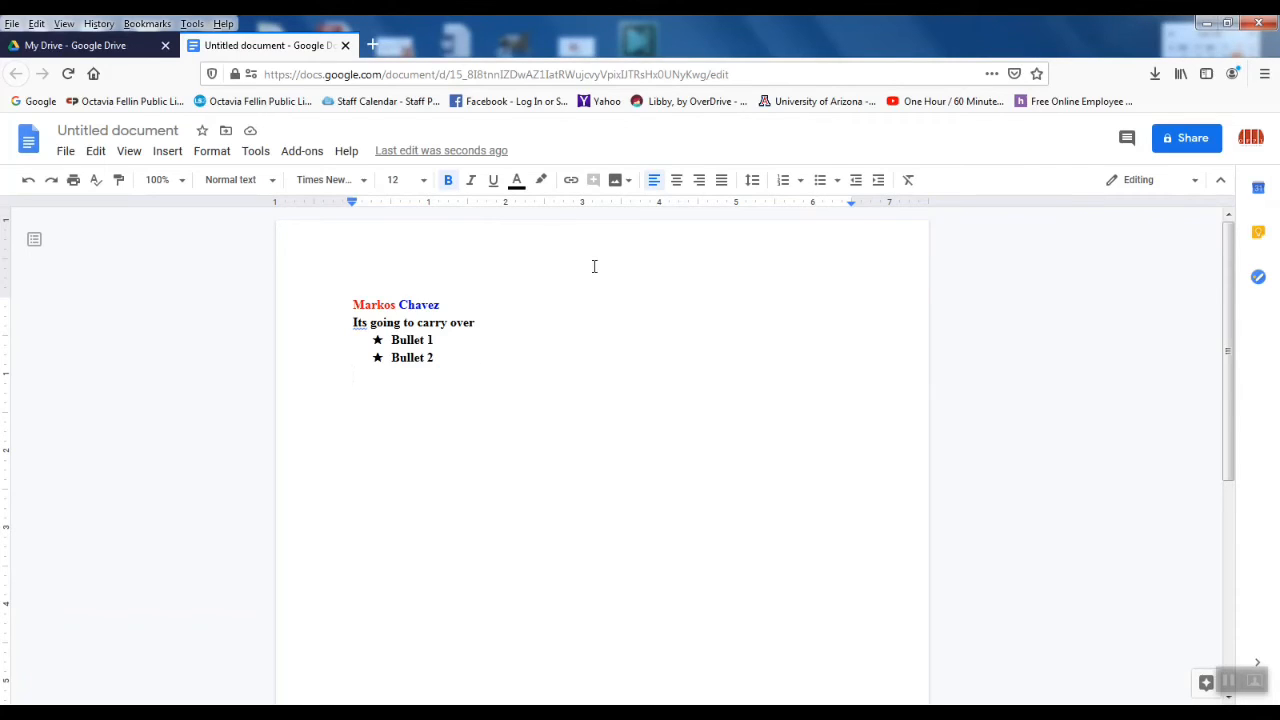
Step: Show the image insertion sources from the toolbar's Insert image button
{"action": "left_click", "coordinate": [627, 183]}
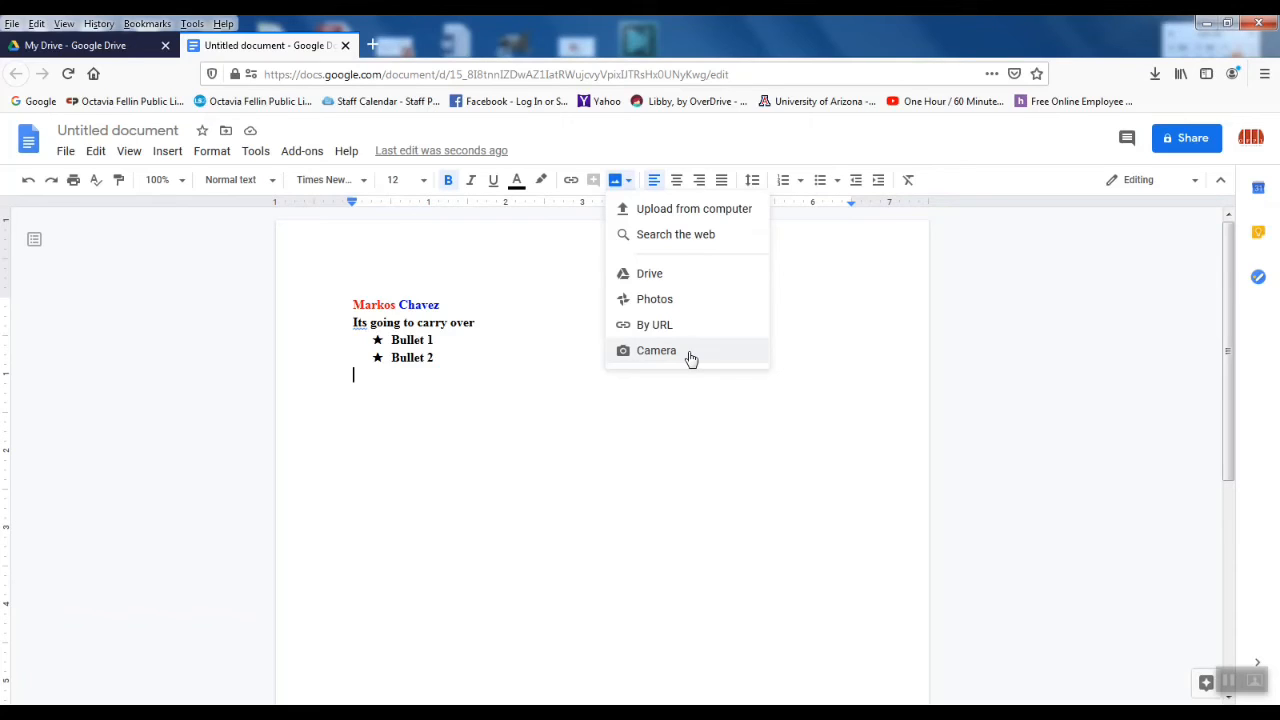
Step: Search the web for 'beach ball' and insert the blue, green, yellow and red ball image
{"action": "left_click", "coordinate": [691, 240]}
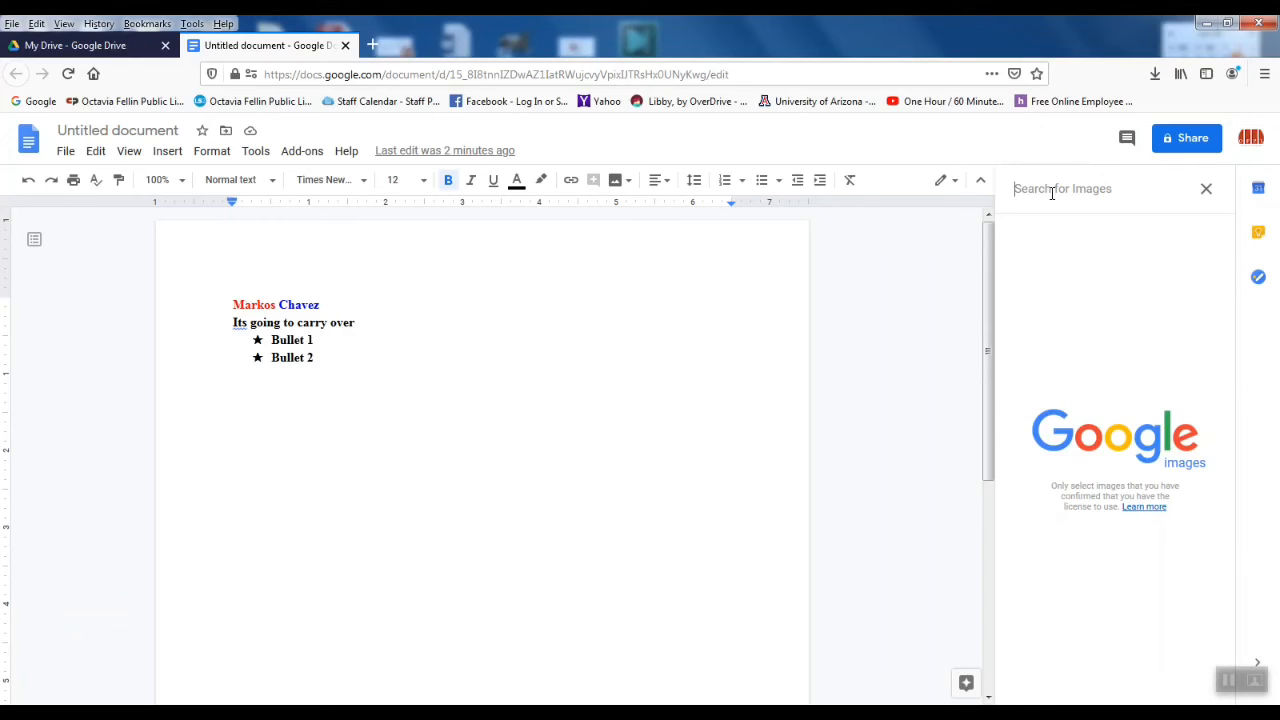
{"action": "type", "text": "beach"}
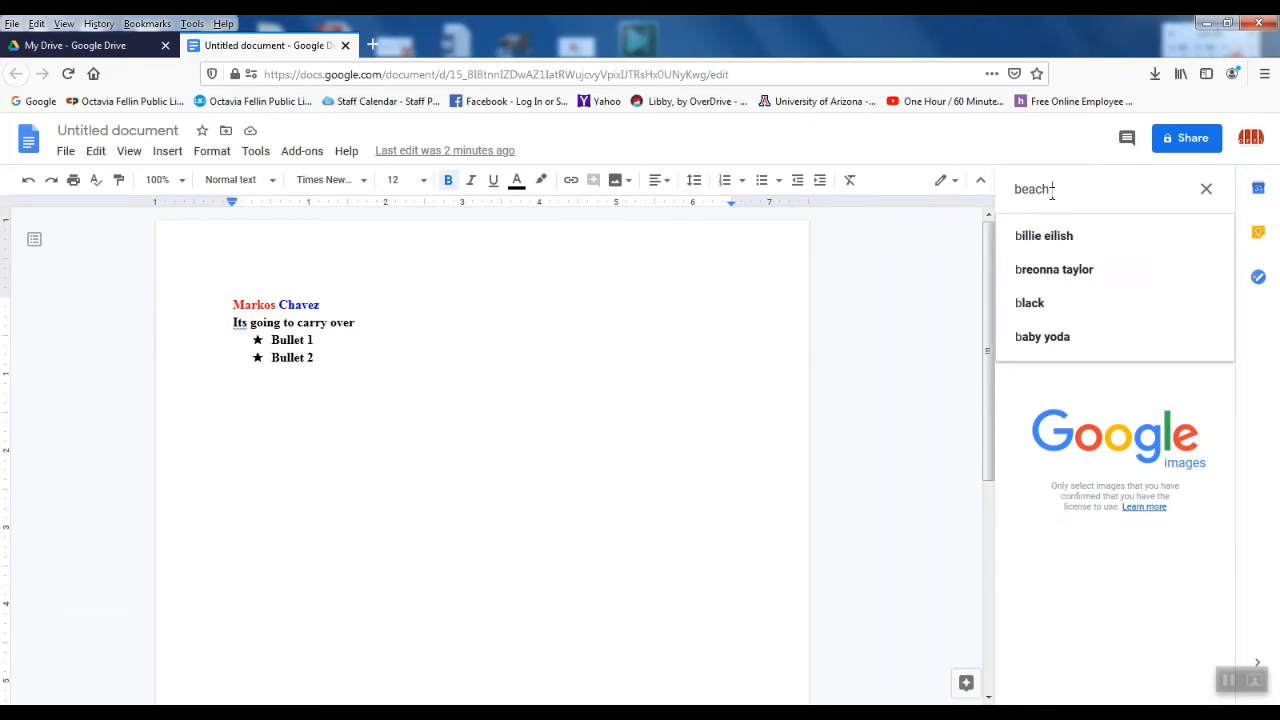
{"action": "type", "text": " ball"}
{"action": "key", "text": "Return"}
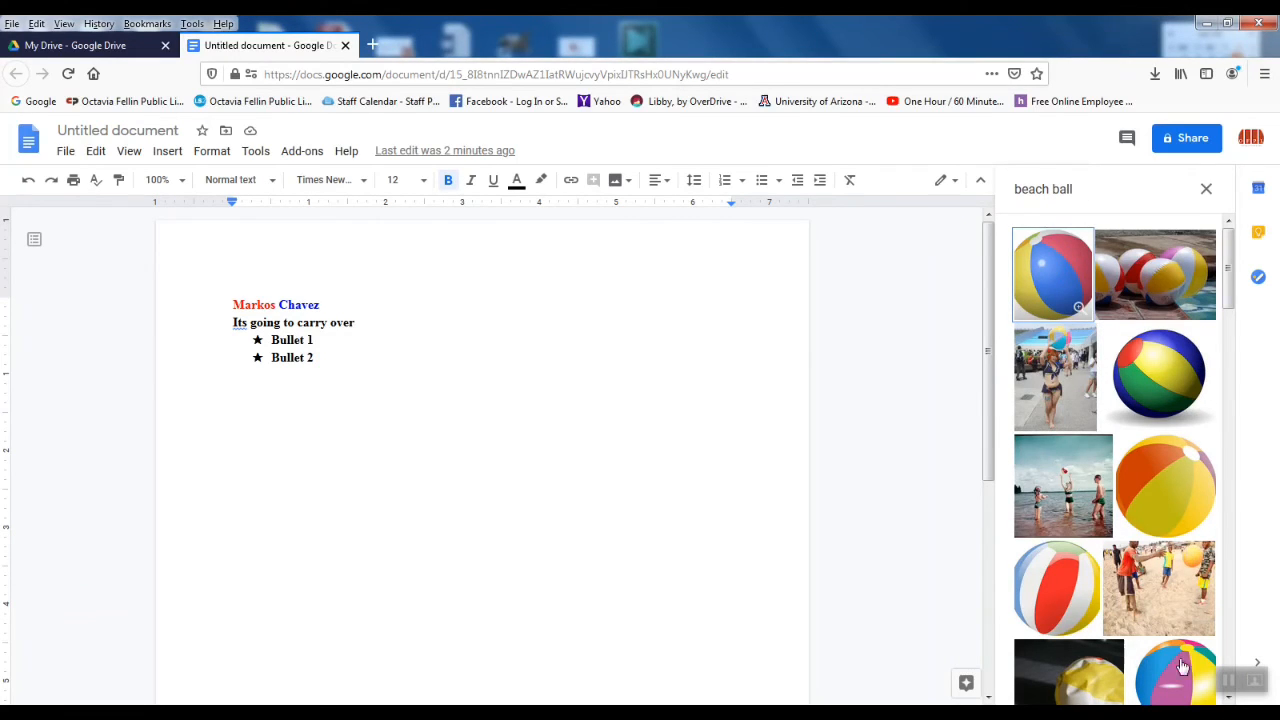
{"action": "scroll", "coordinate": [1197, 612], "scroll_direction": "down", "scroll_amount": 4}
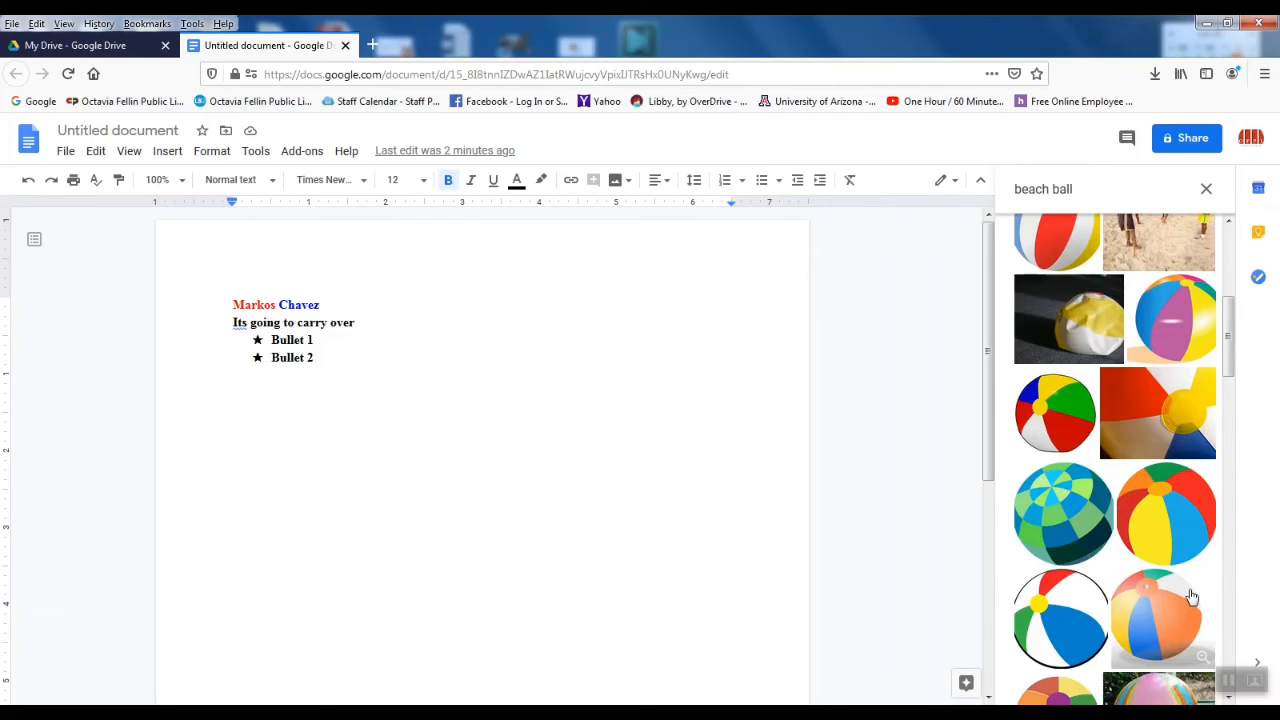
{"action": "scroll", "coordinate": [1191, 597], "scroll_direction": "down", "scroll_amount": 1}
{"action": "scroll", "coordinate": [1190, 596], "scroll_direction": "up", "scroll_amount": 5}
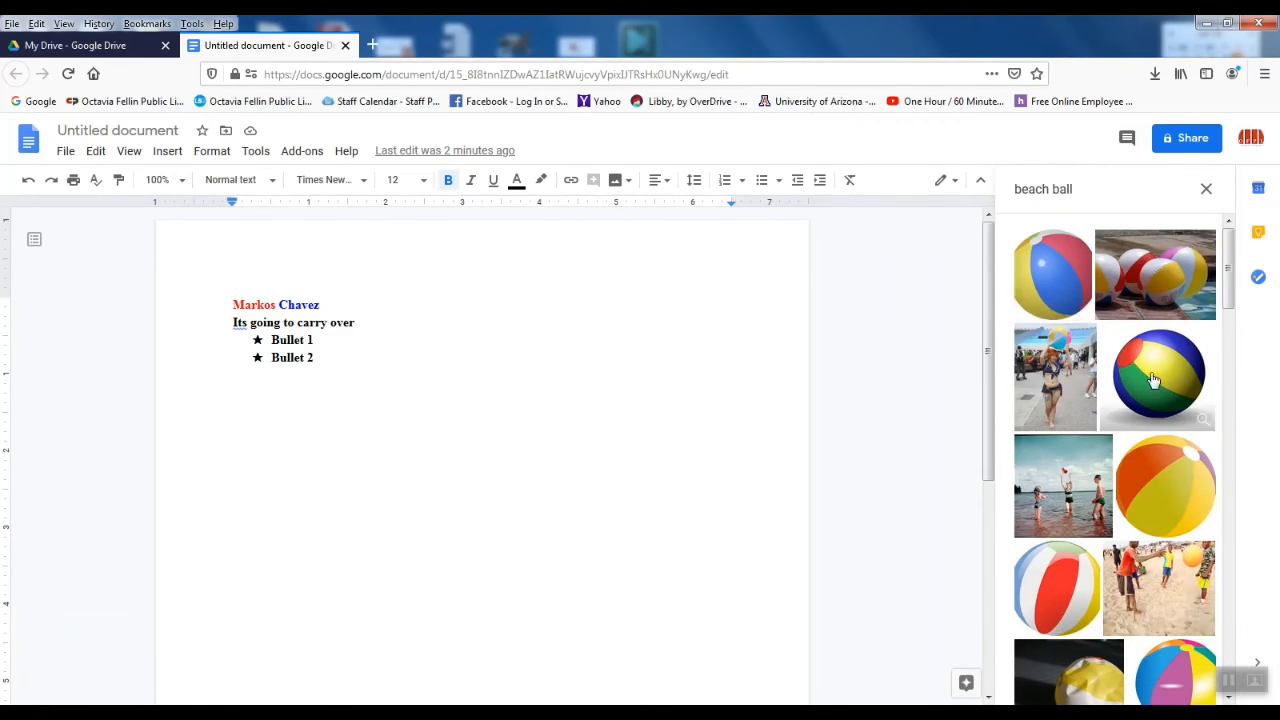
{"action": "left_click", "coordinate": [1153, 379]}
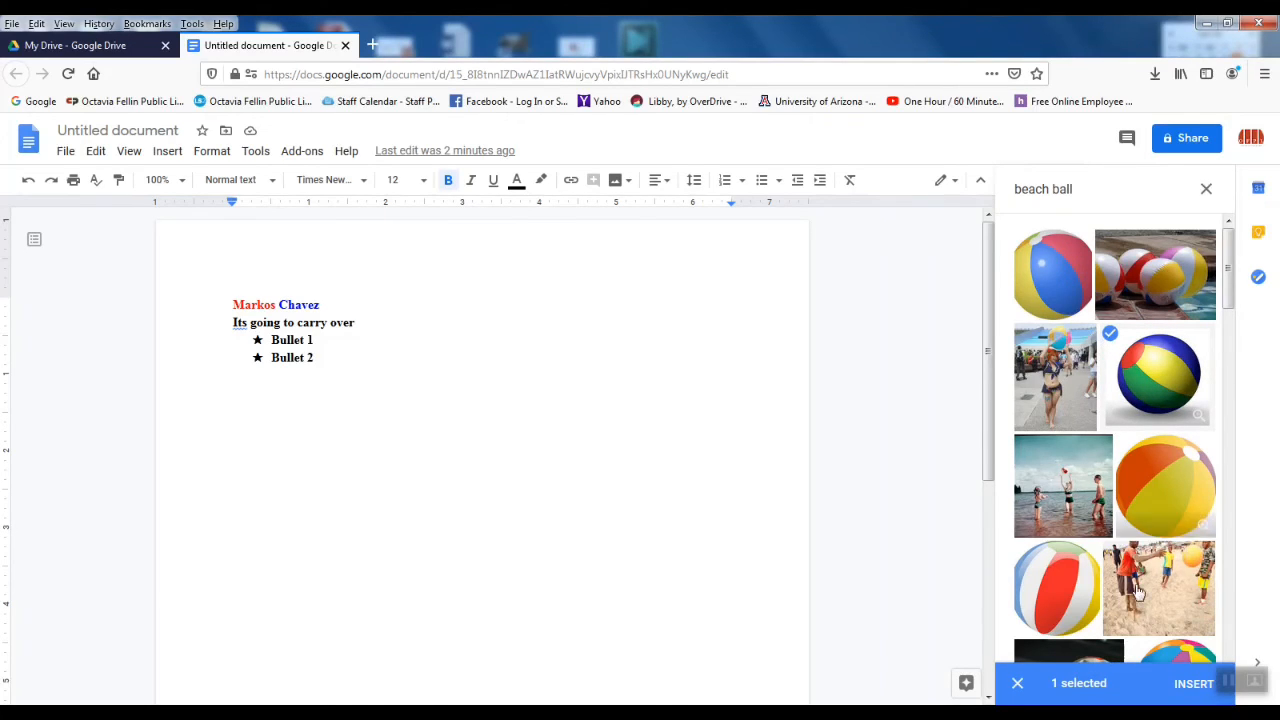
{"action": "left_click", "coordinate": [1192, 684]}
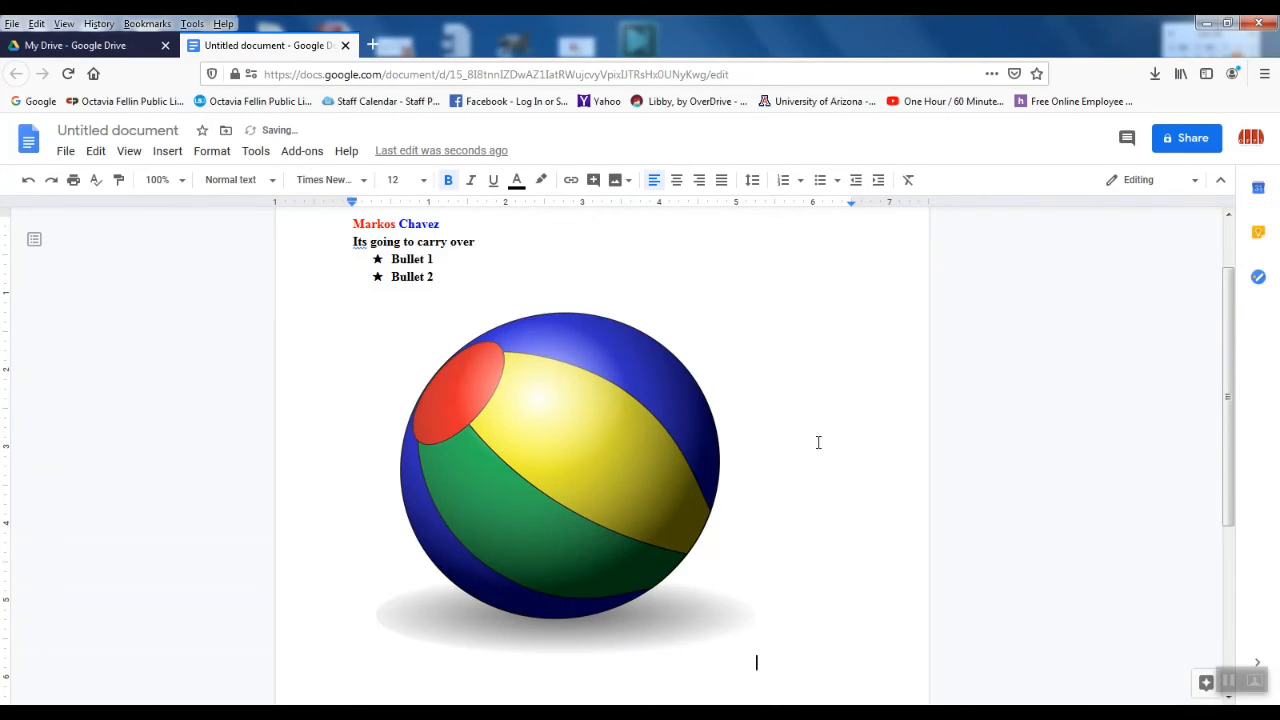
Step: Select the inserted beach ball image and resize it smaller, then slightly larger
{"action": "scroll", "coordinate": [820, 441], "scroll_direction": "up", "scroll_amount": 2}
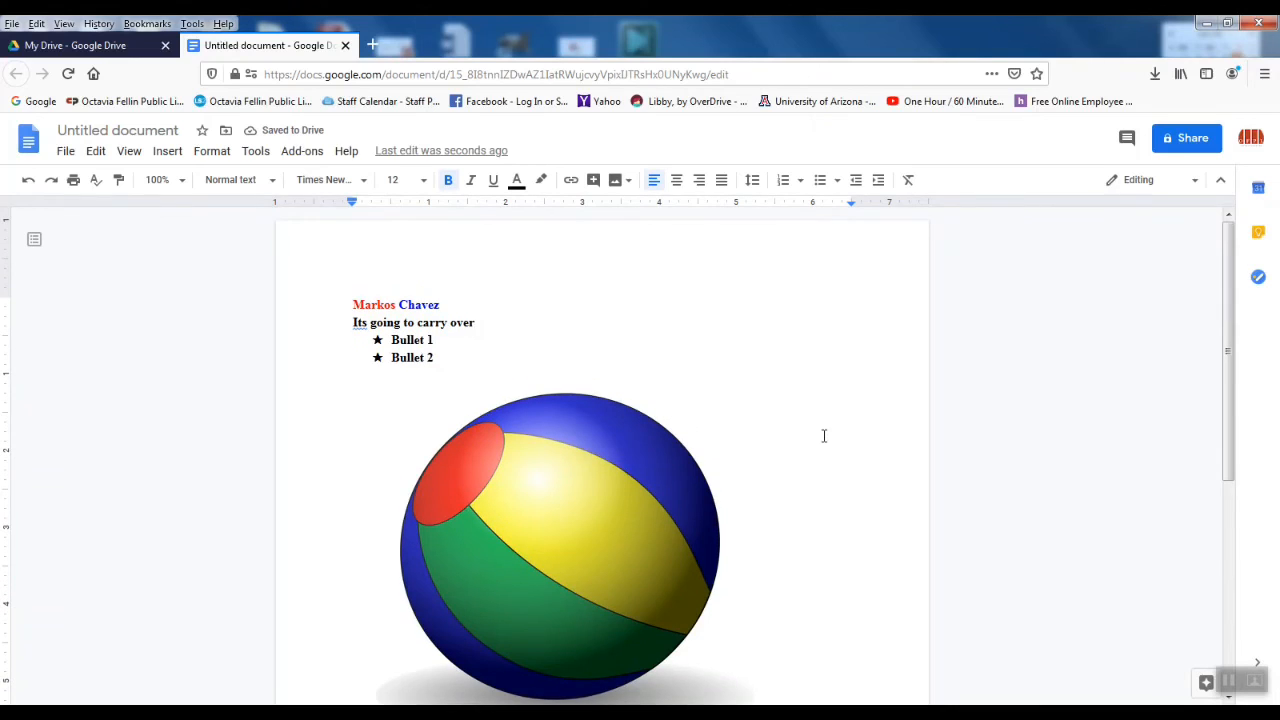
{"action": "scroll", "coordinate": [824, 436], "scroll_direction": "down", "scroll_amount": 3}
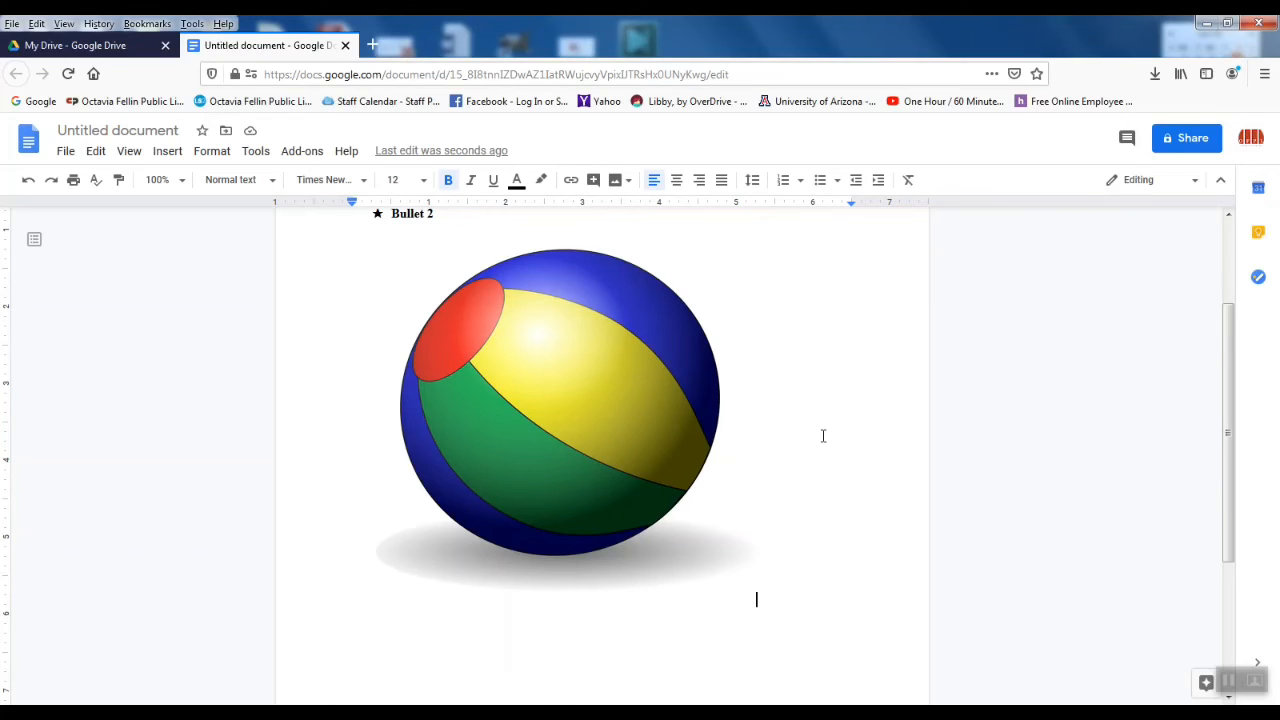
{"action": "scroll", "coordinate": [743, 440], "scroll_direction": "up", "scroll_amount": 3}
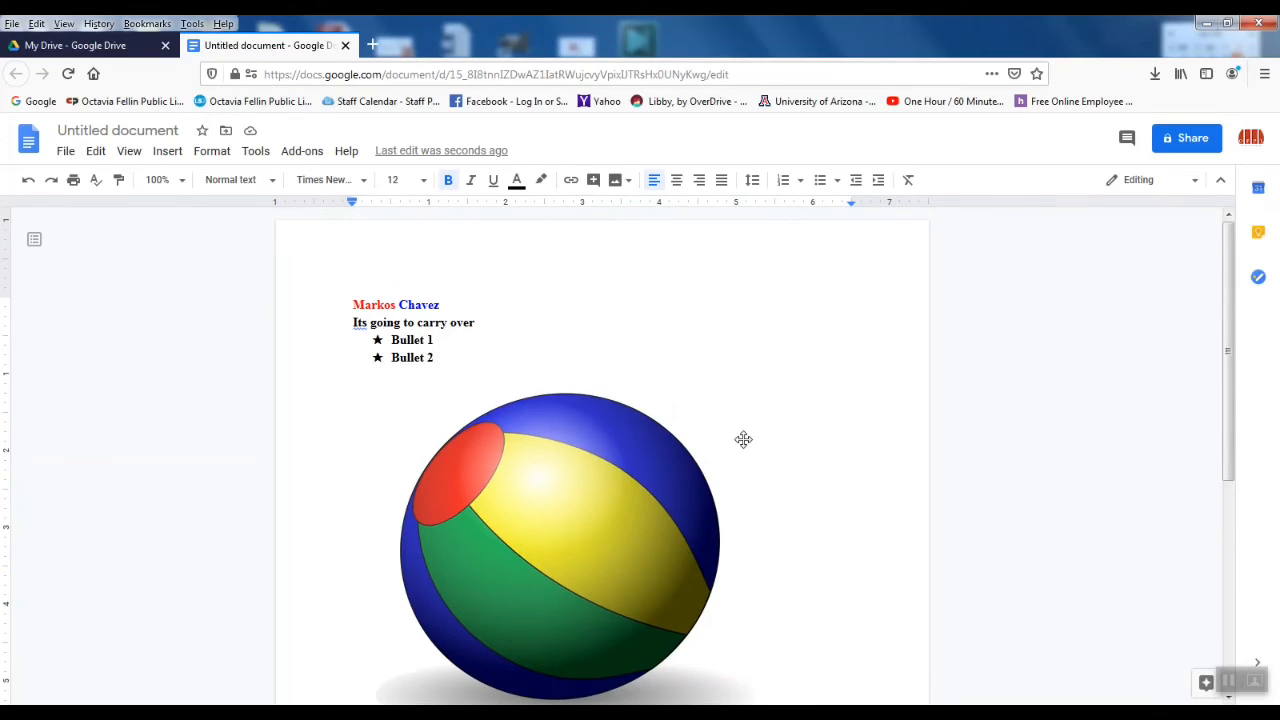
{"action": "scroll", "coordinate": [730, 448], "scroll_direction": "down", "scroll_amount": 2}
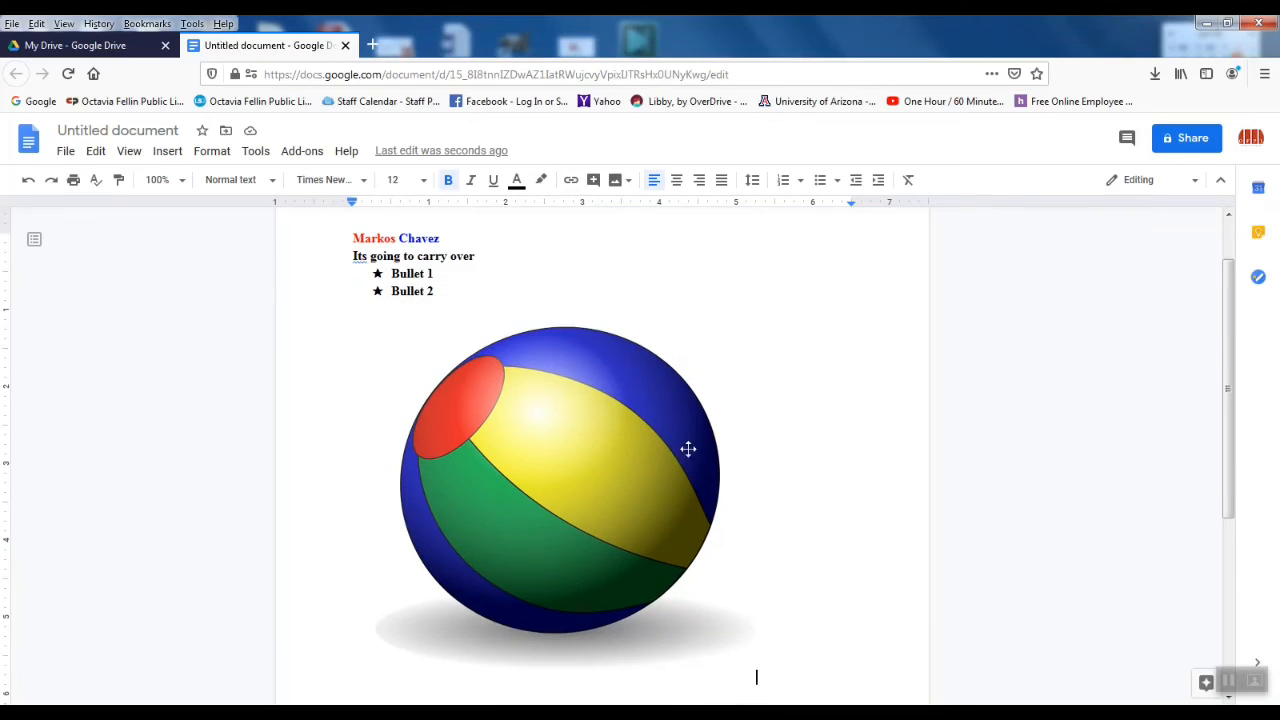
{"action": "left_click", "coordinate": [676, 451]}
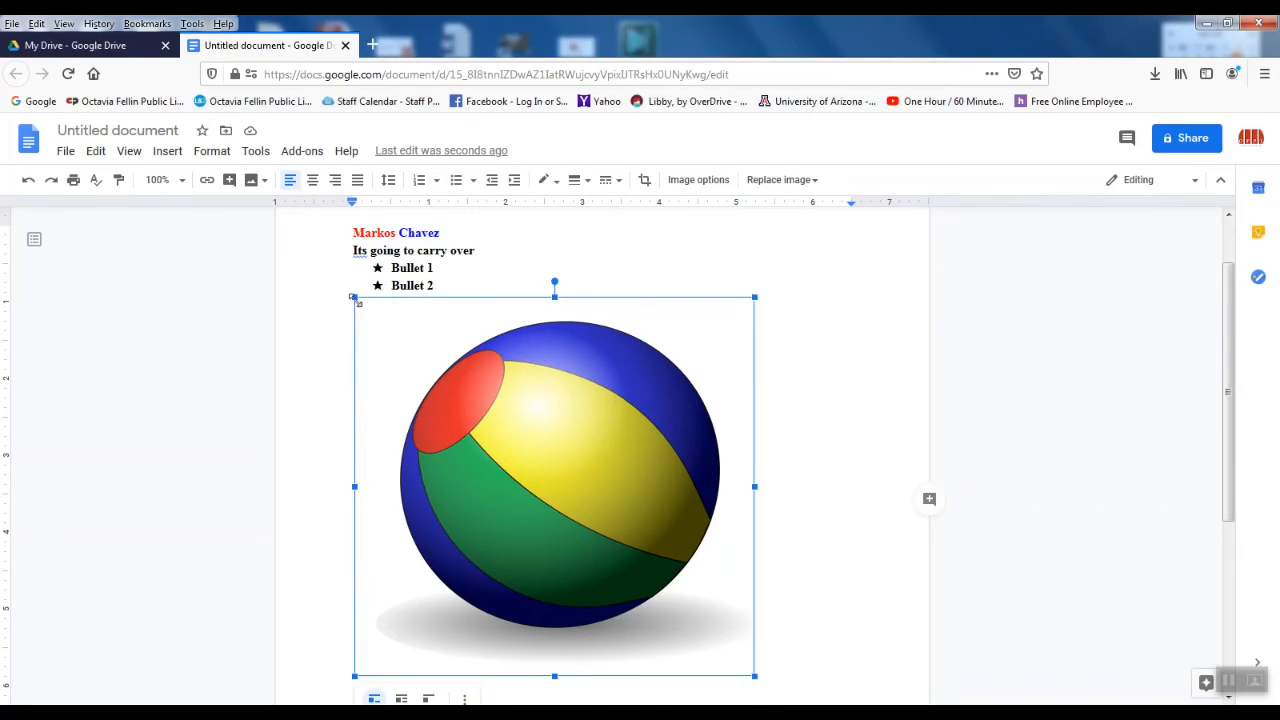
{"action": "left_click_drag", "start_coordinate": [354, 297], "coordinate": [526, 462]}
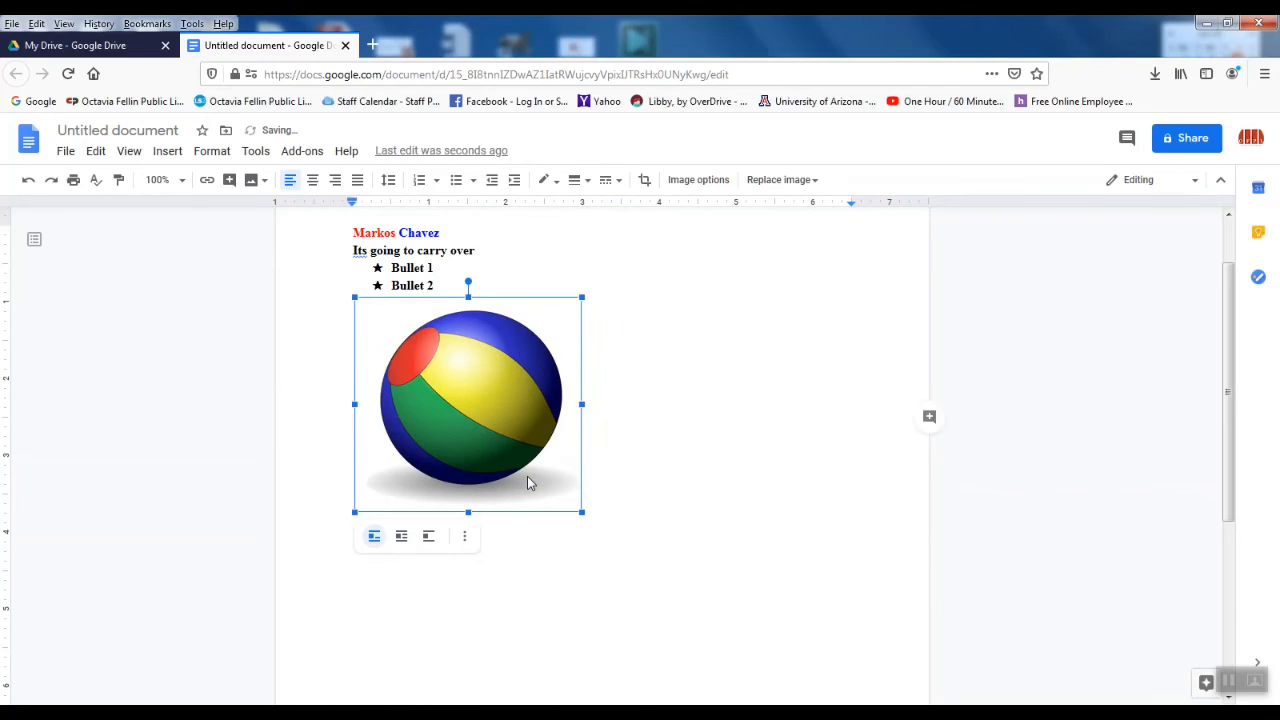
{"action": "left_click_drag", "start_coordinate": [584, 514], "coordinate": [655, 547]}
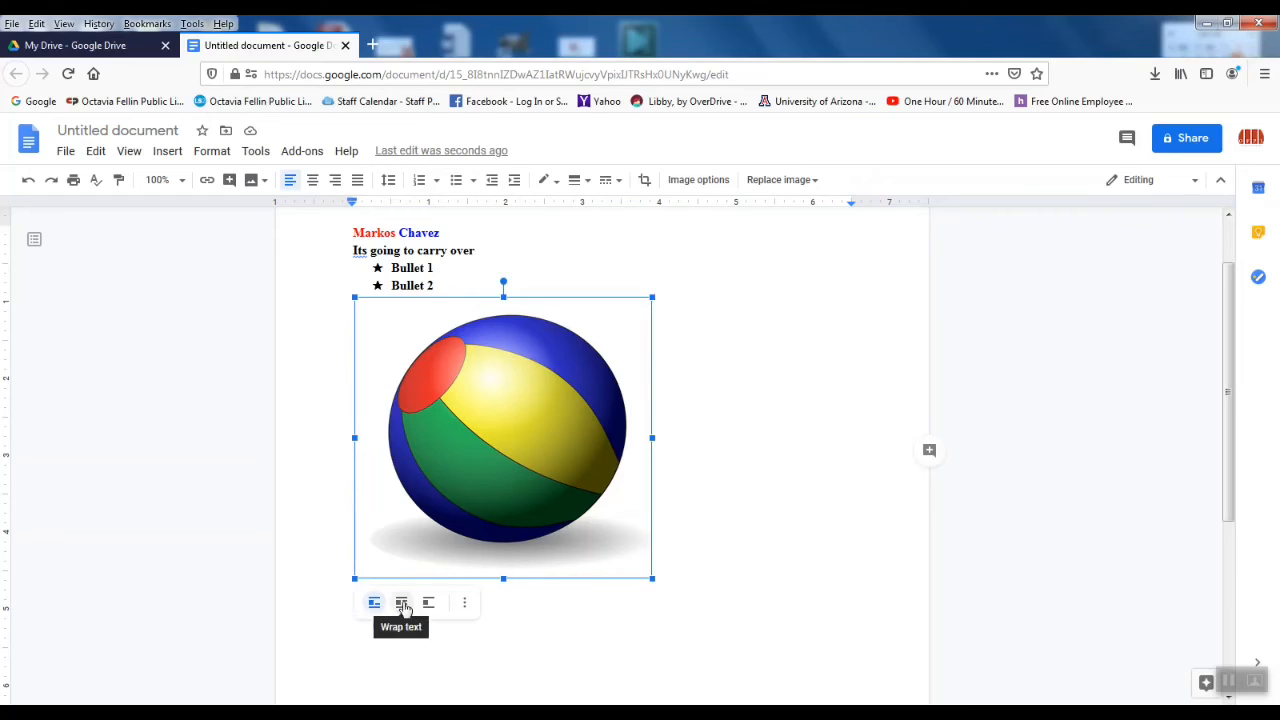
Step: Try Wrap text on the beach ball, then drag it back to Break text below the bullets
{"action": "left_click", "coordinate": [401, 605]}
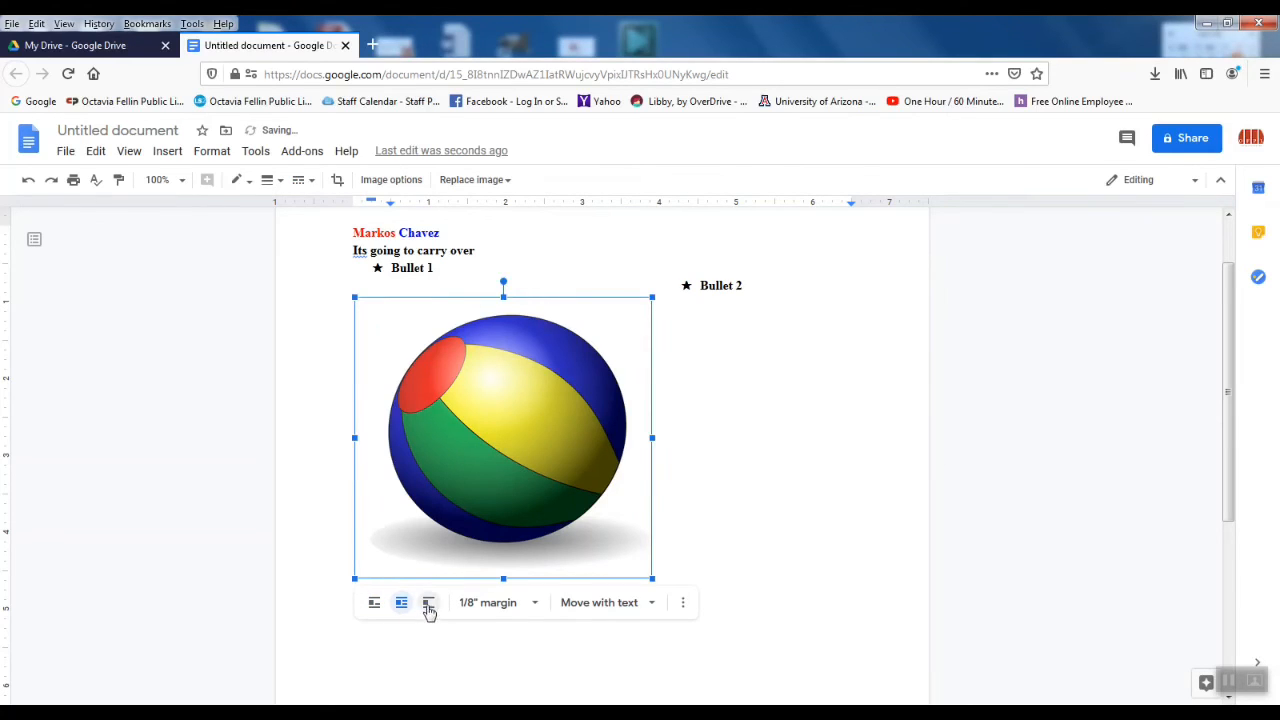
{"action": "left_click", "coordinate": [791, 495]}
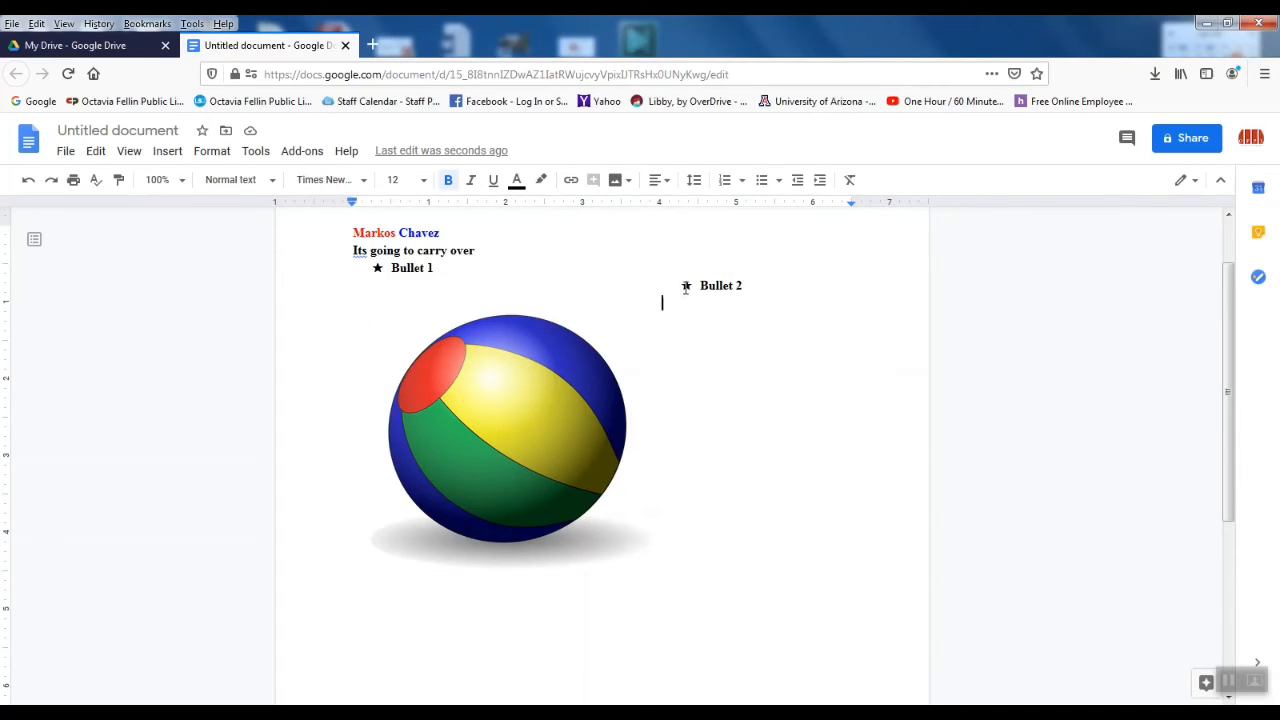
{"action": "scroll", "coordinate": [674, 557], "scroll_direction": "down", "scroll_amount": 3}
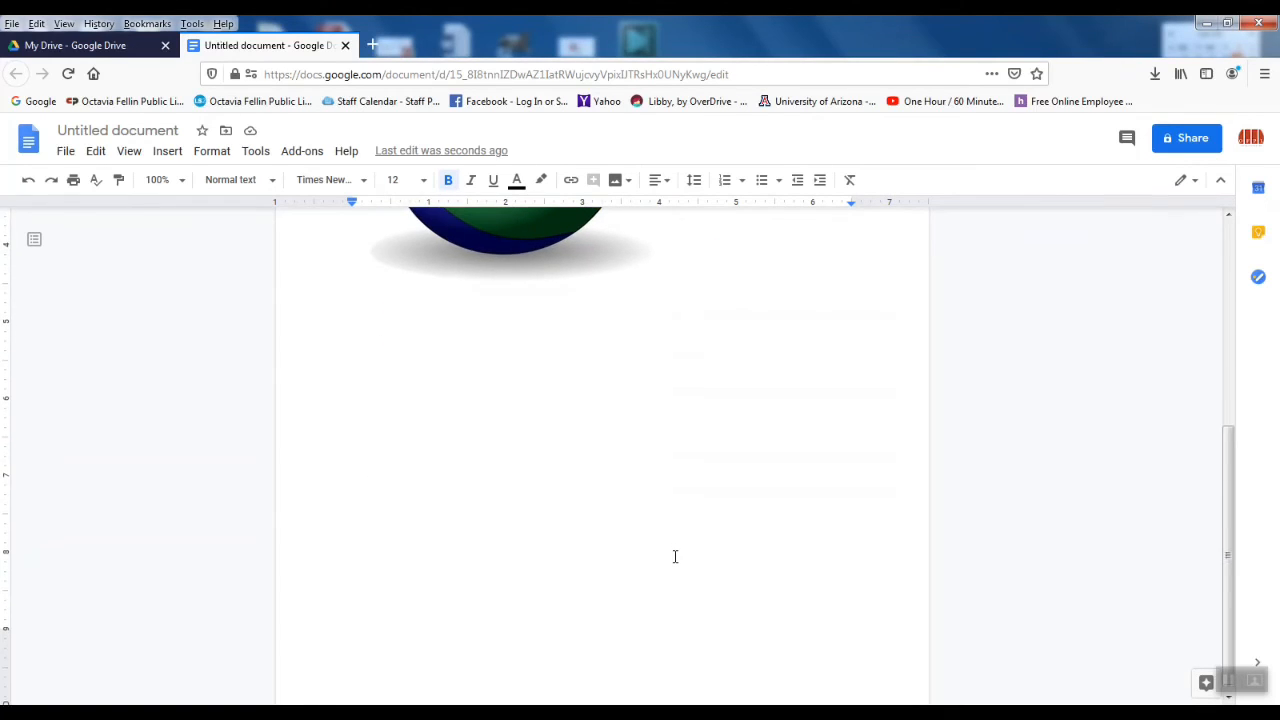
{"action": "scroll", "coordinate": [674, 555], "scroll_direction": "up", "scroll_amount": 4}
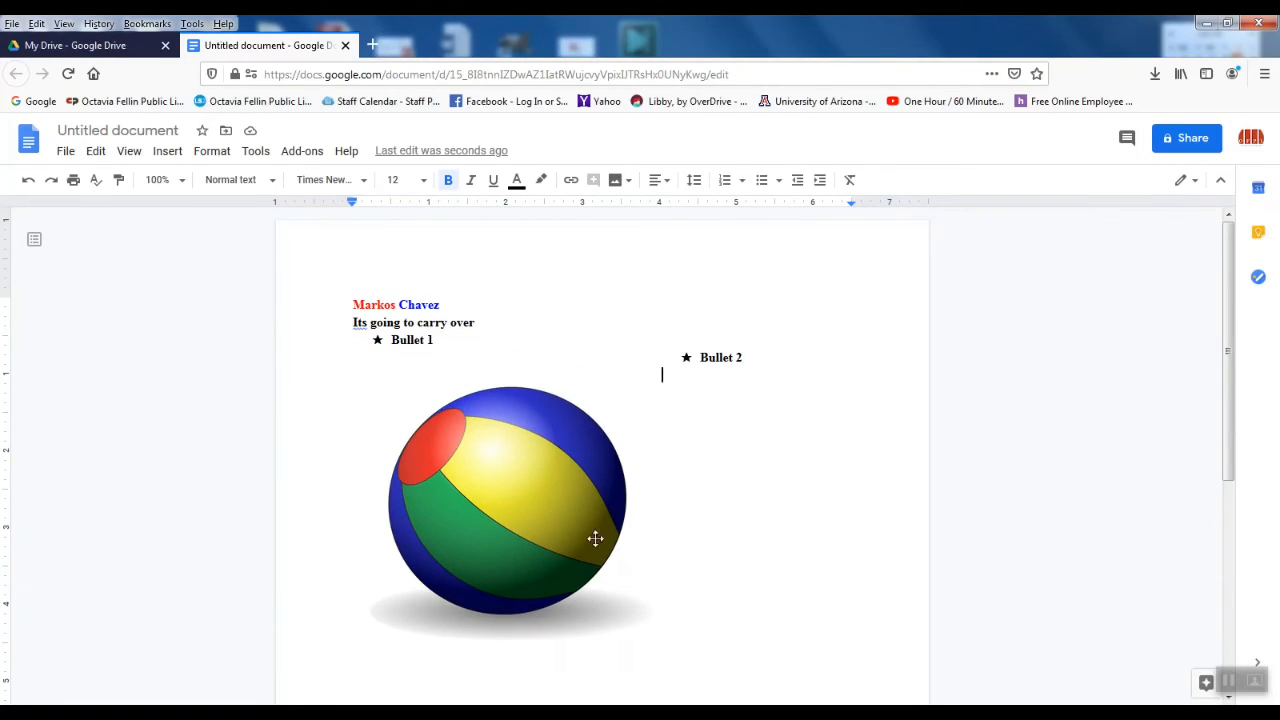
{"action": "left_click_drag", "start_coordinate": [480, 481], "coordinate": [484, 505]}
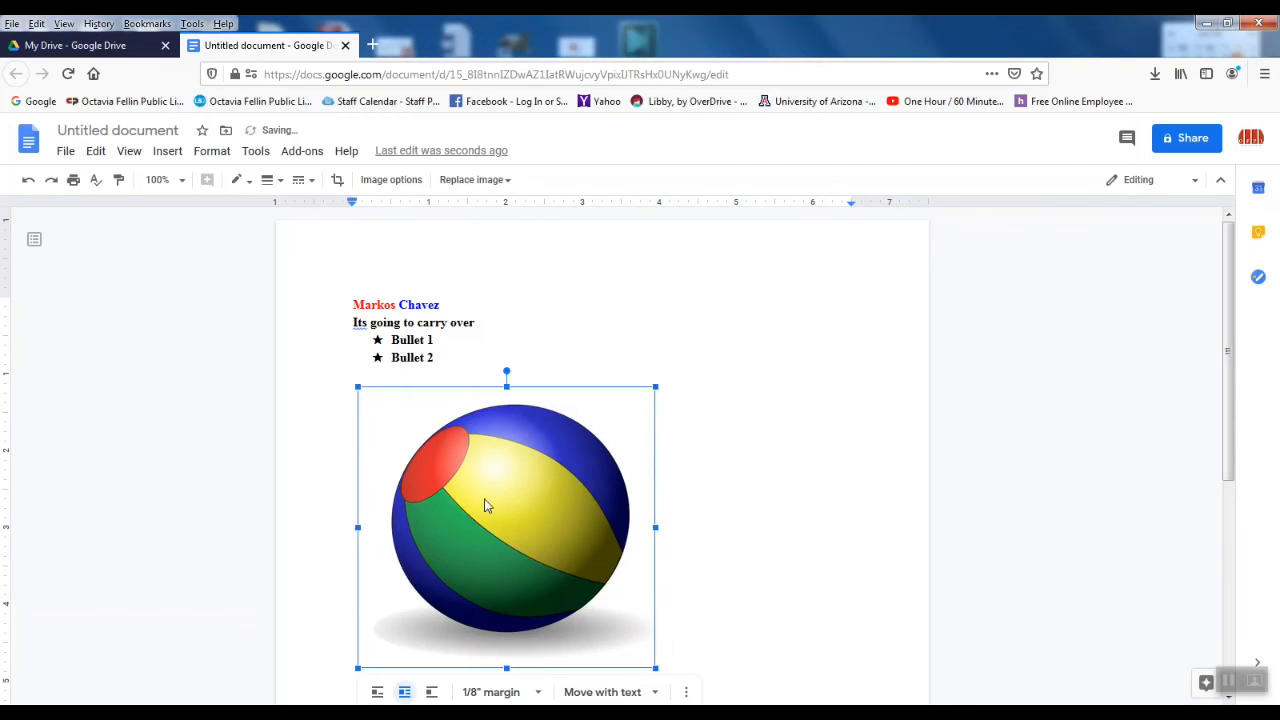
{"action": "left_click", "coordinate": [719, 466]}
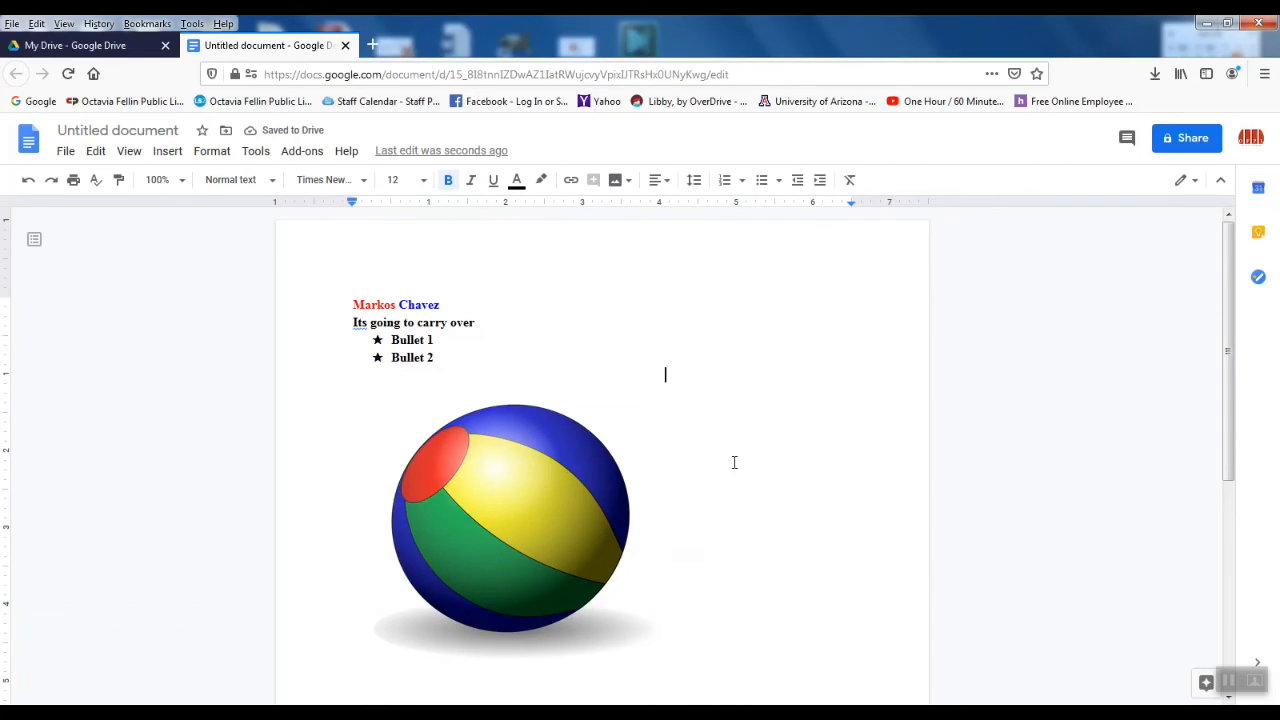
Step: Start a new empty line below the beach ball picture
{"action": "scroll", "coordinate": [734, 462], "scroll_direction": "down", "scroll_amount": 2}
{"action": "scroll", "coordinate": [734, 462], "scroll_direction": "down", "scroll_amount": 1}
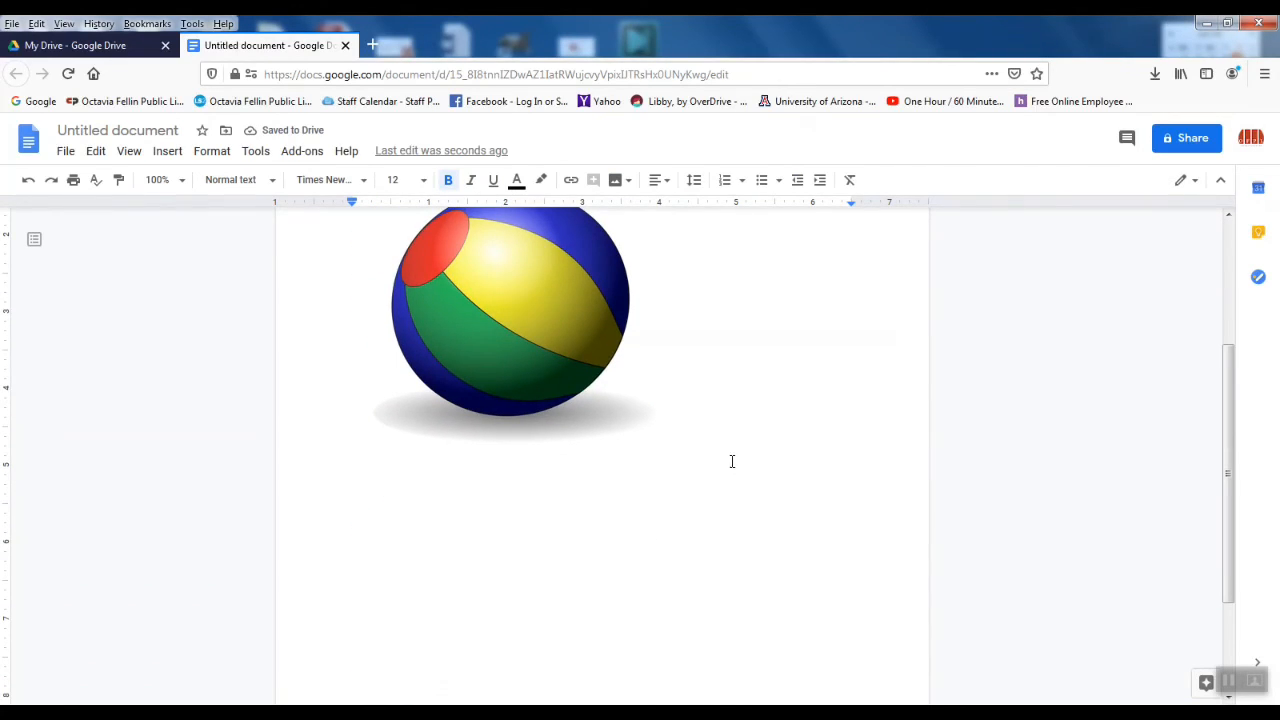
{"action": "scroll", "coordinate": [734, 382], "scroll_direction": "up", "scroll_amount": 3}
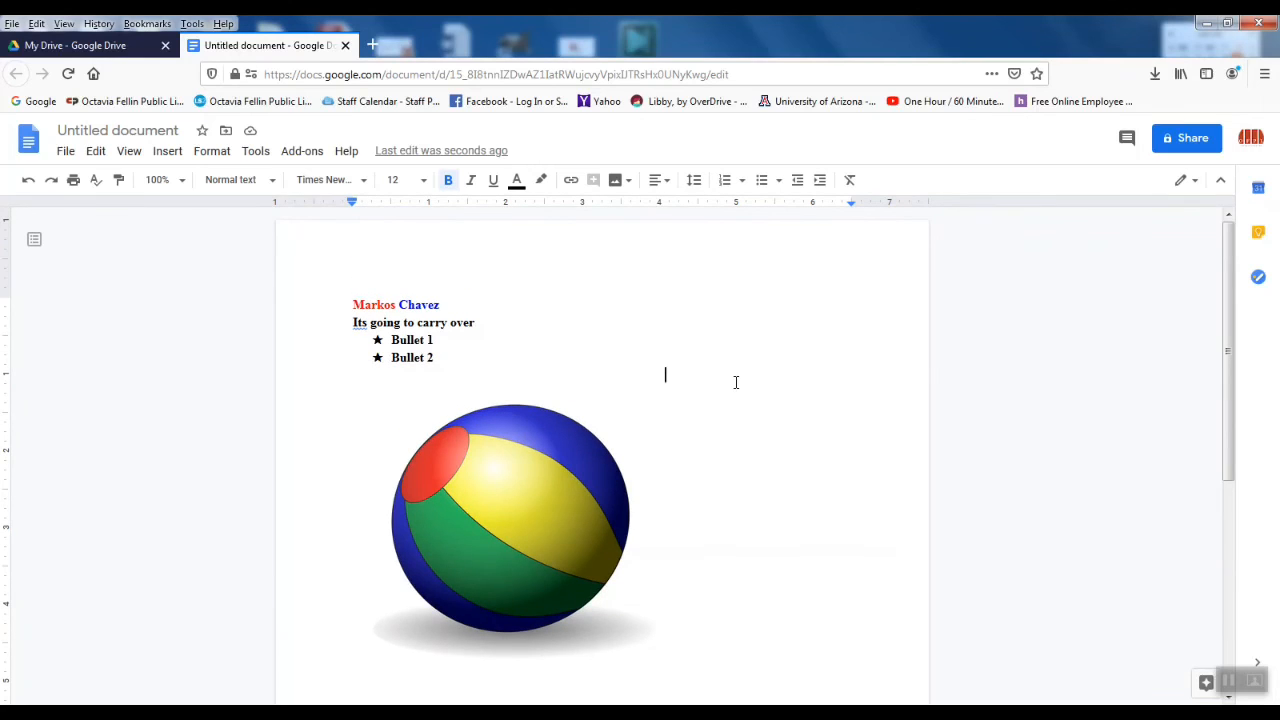
{"action": "key", "text": "Return"}
{"action": "key", "text": "Return"}
{"action": "key", "text": "Return"}
{"action": "key", "text": "Return"}
{"action": "key", "text": "Return"}
{"action": "key", "text": "Return"}
{"action": "key", "text": "Return"}
{"action": "key", "text": "Return"}
{"action": "key", "text": "Return"}
{"action": "key", "text": "Return"}
{"action": "key", "text": "Return"}
{"action": "key", "text": "Return"}
{"action": "key", "text": "Return"}
{"action": "key", "text": "Return"}
{"action": "key", "text": "Return"}
{"action": "key", "text": "Return"}
{"action": "key", "text": "Return"}
{"action": "key", "text": "Return"}
{"action": "scroll", "coordinate": [736, 382], "scroll_direction": "down", "scroll_amount": 3}
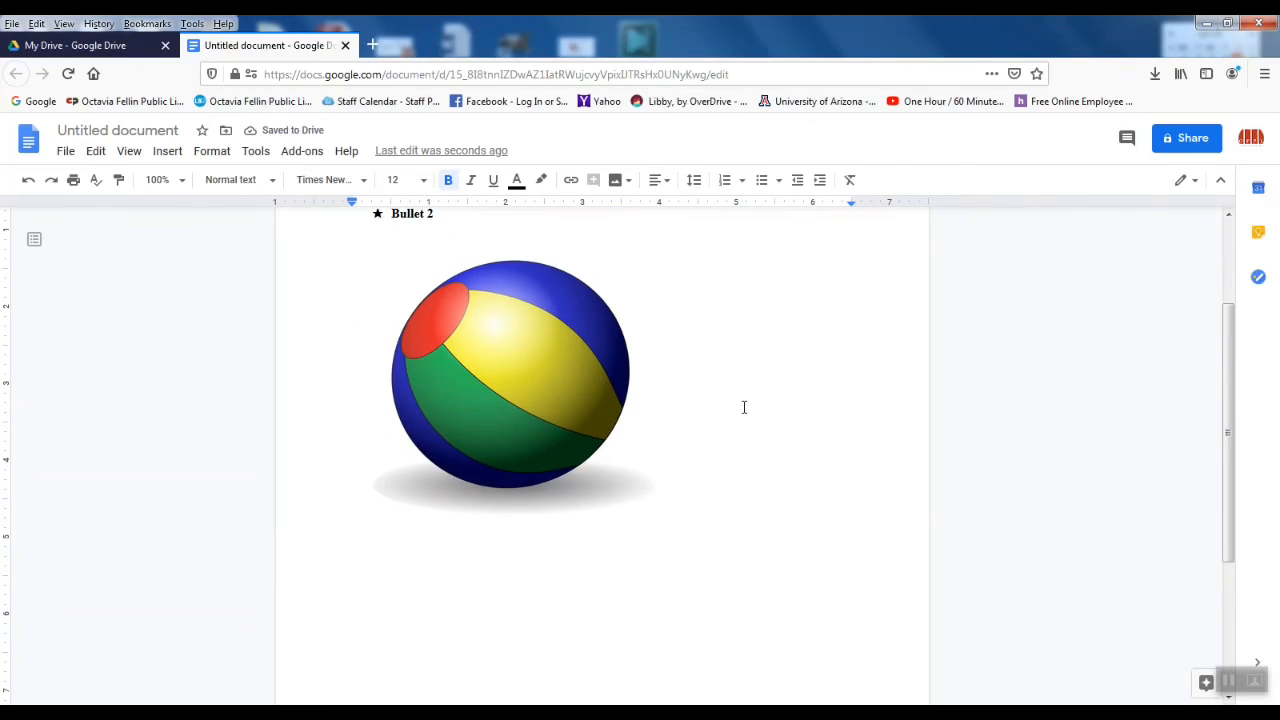
Step: Type the caption 'Here is a summer beach ball' below the image and colour it orange
{"action": "type", "text": "Here is a summer "}
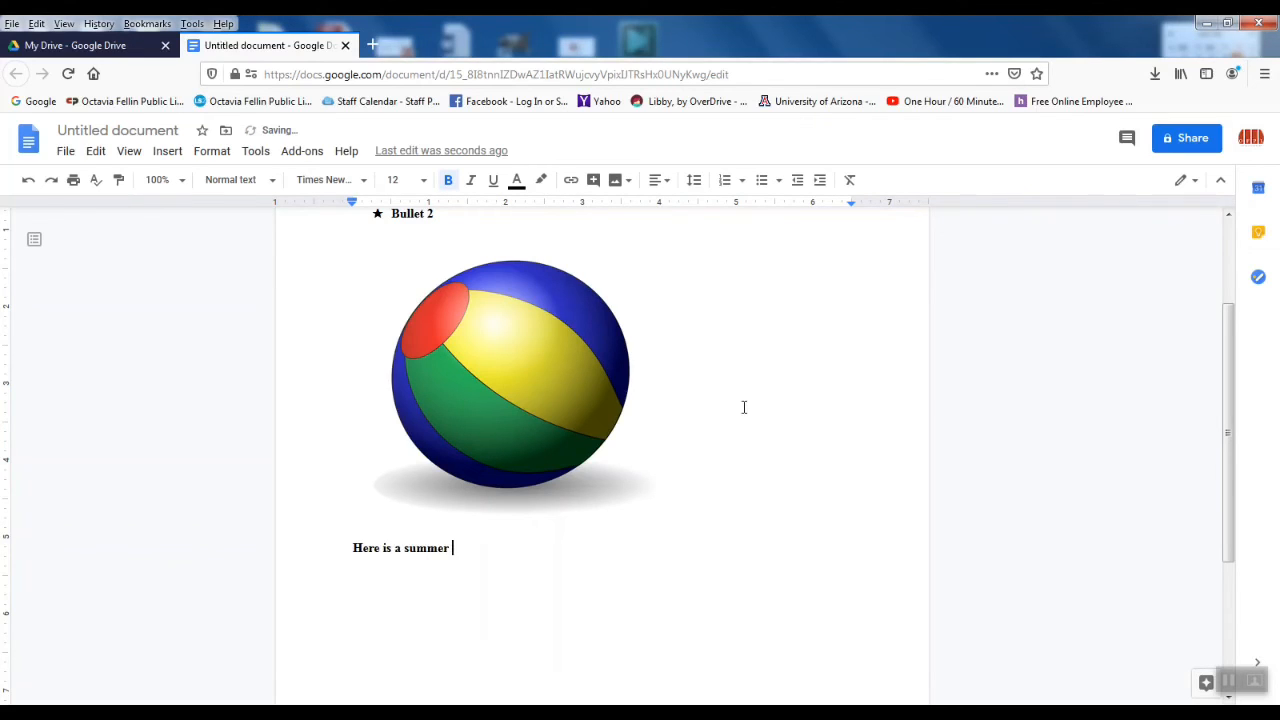
{"action": "type", "text": "beach ball!"}
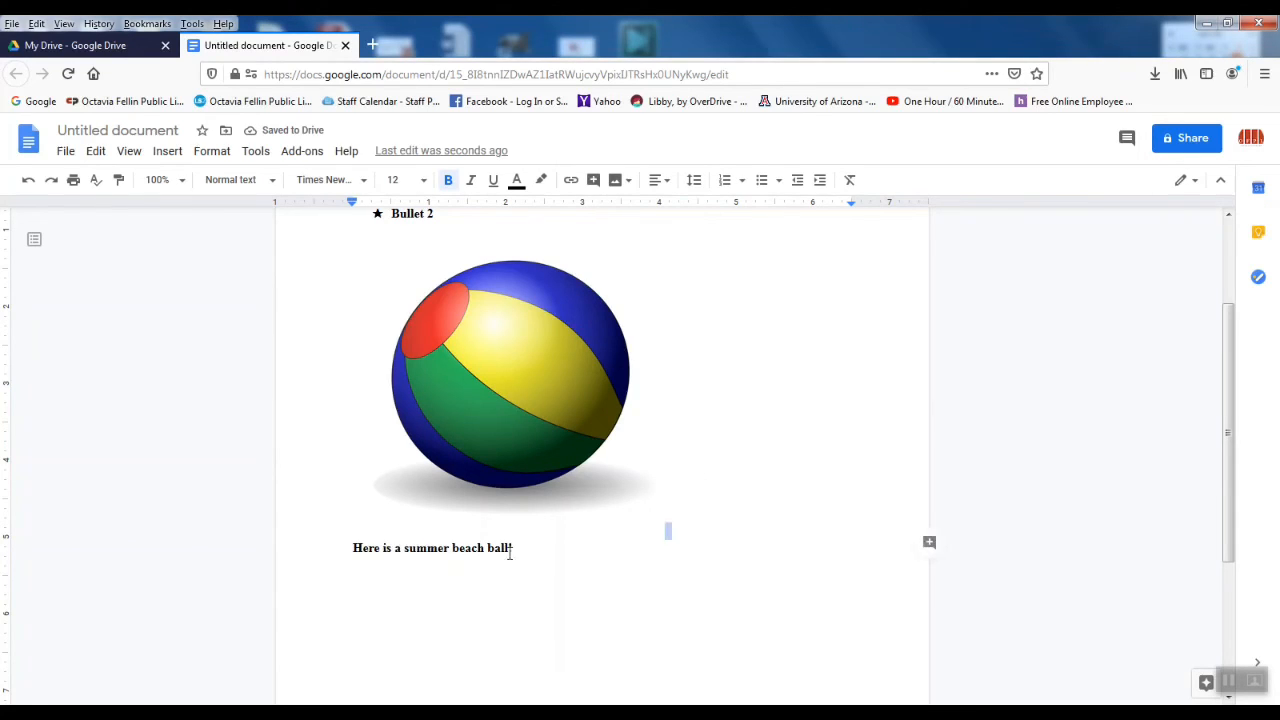
{"action": "left_click_drag", "start_coordinate": [510, 553], "coordinate": [357, 551]}
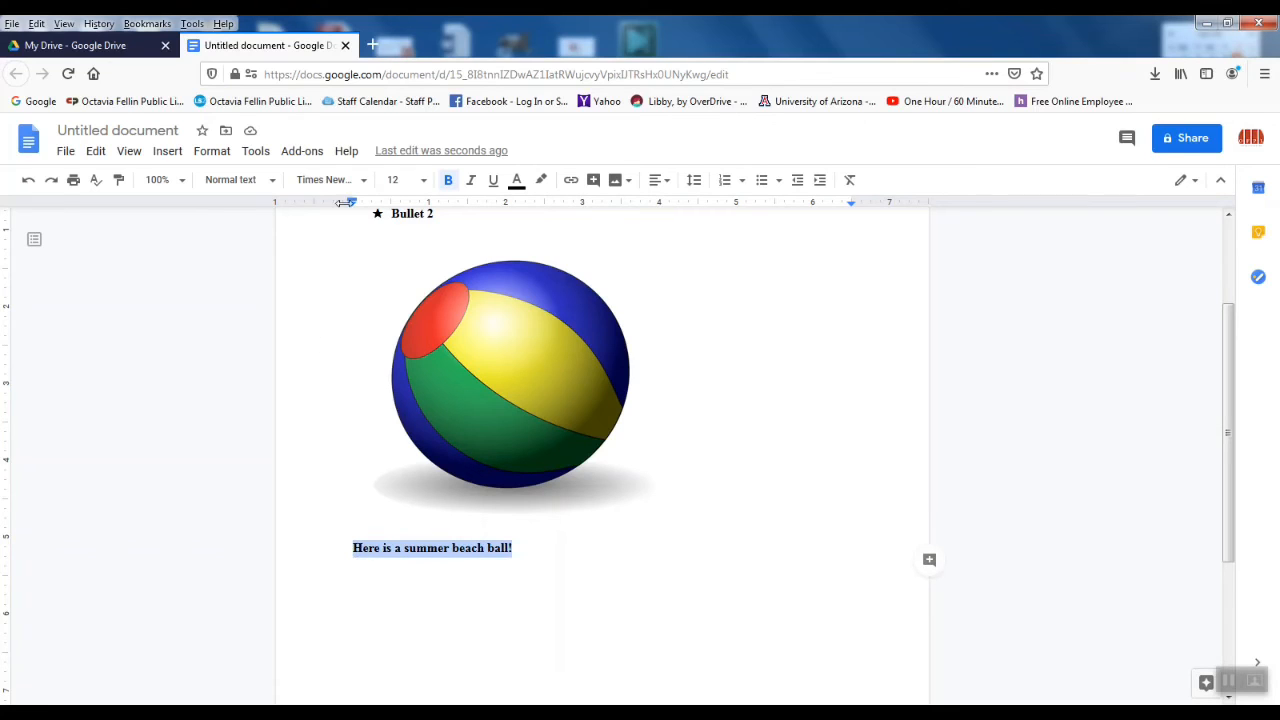
{"action": "left_click", "coordinate": [517, 185]}
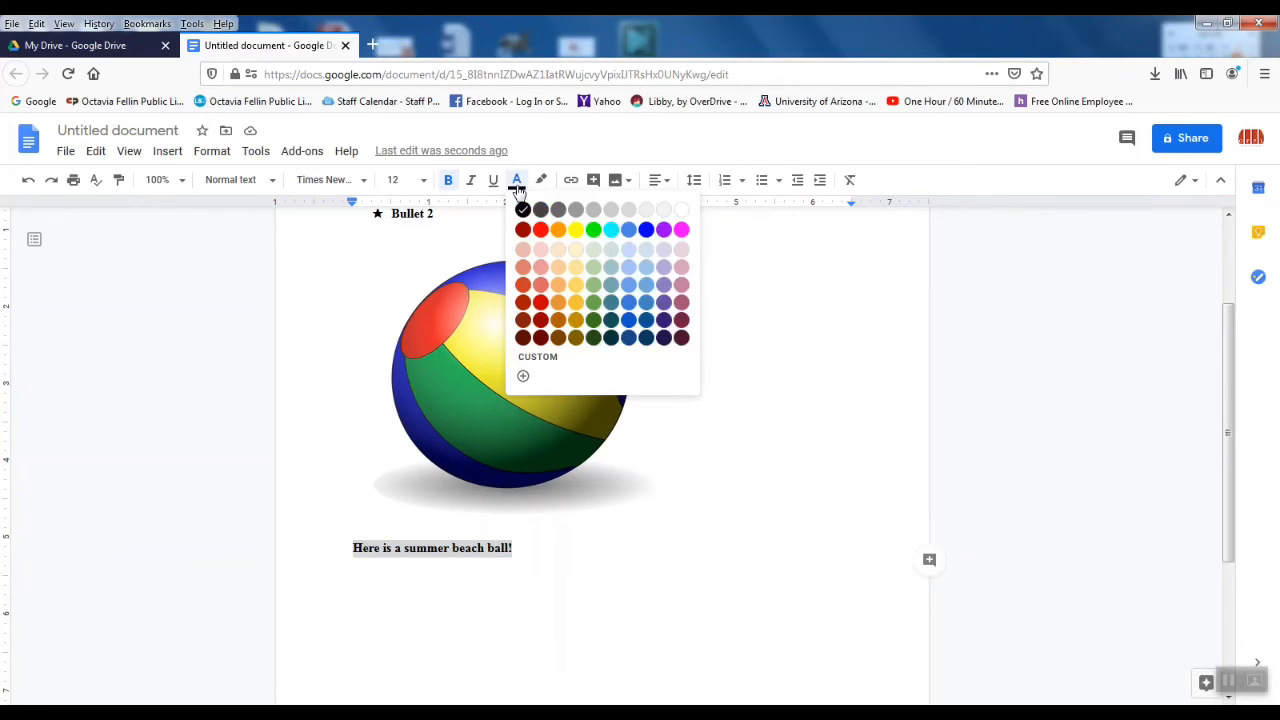
{"action": "left_click", "coordinate": [558, 230]}
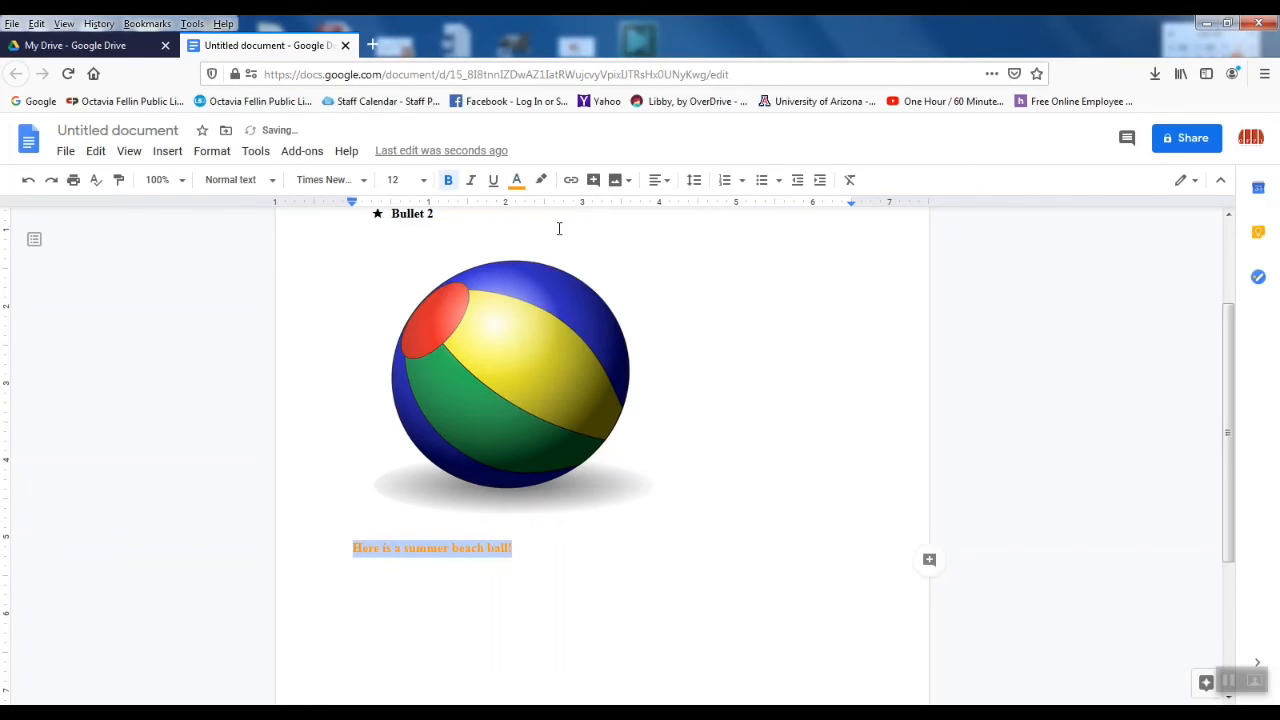
{"action": "left_click", "coordinate": [619, 561]}
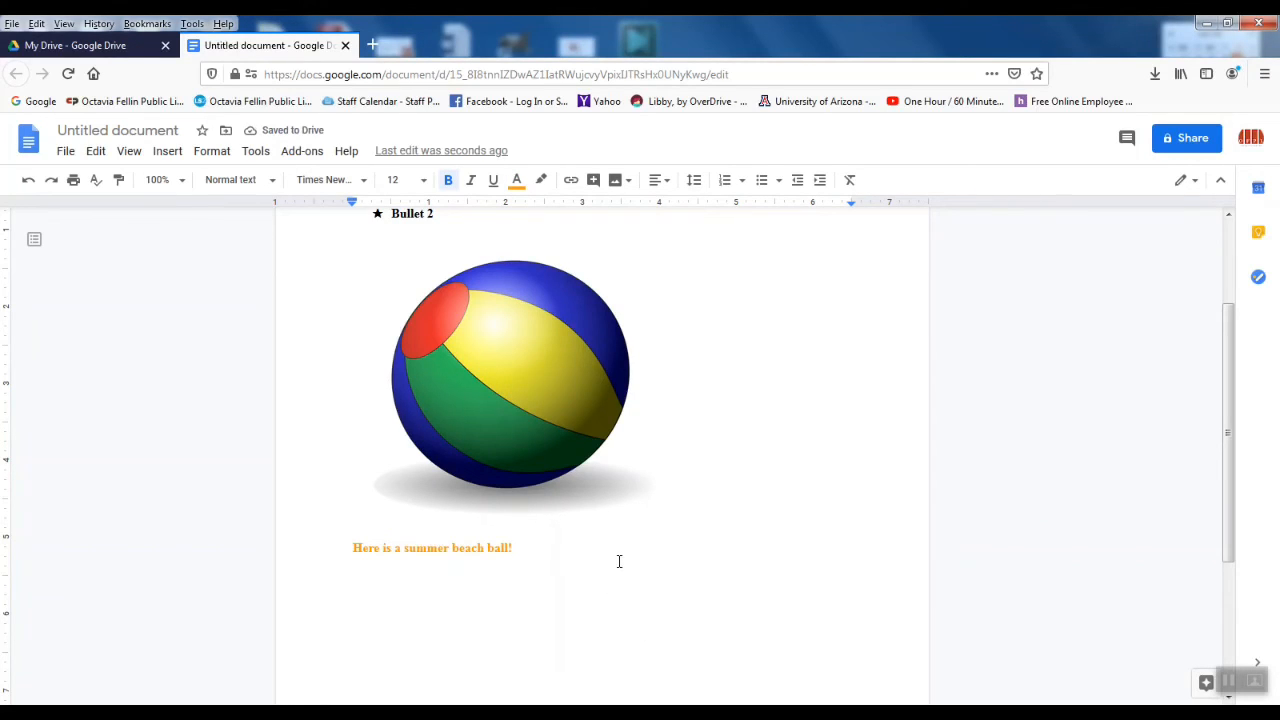
Step: Insert page numbers using the bottom-right footer layout from Insert > Page numbers
{"action": "scroll", "coordinate": [665, 539], "scroll_direction": "down", "scroll_amount": 3}
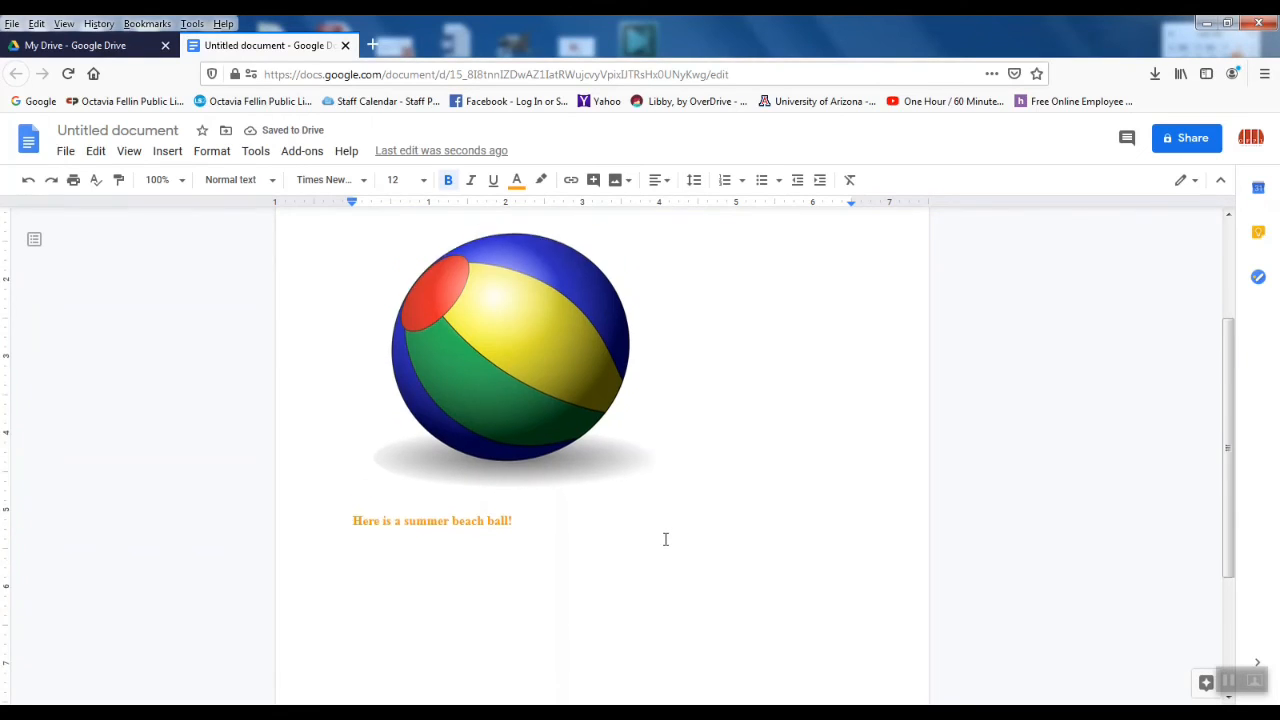
{"action": "scroll", "coordinate": [701, 469], "scroll_direction": "up", "scroll_amount": 3}
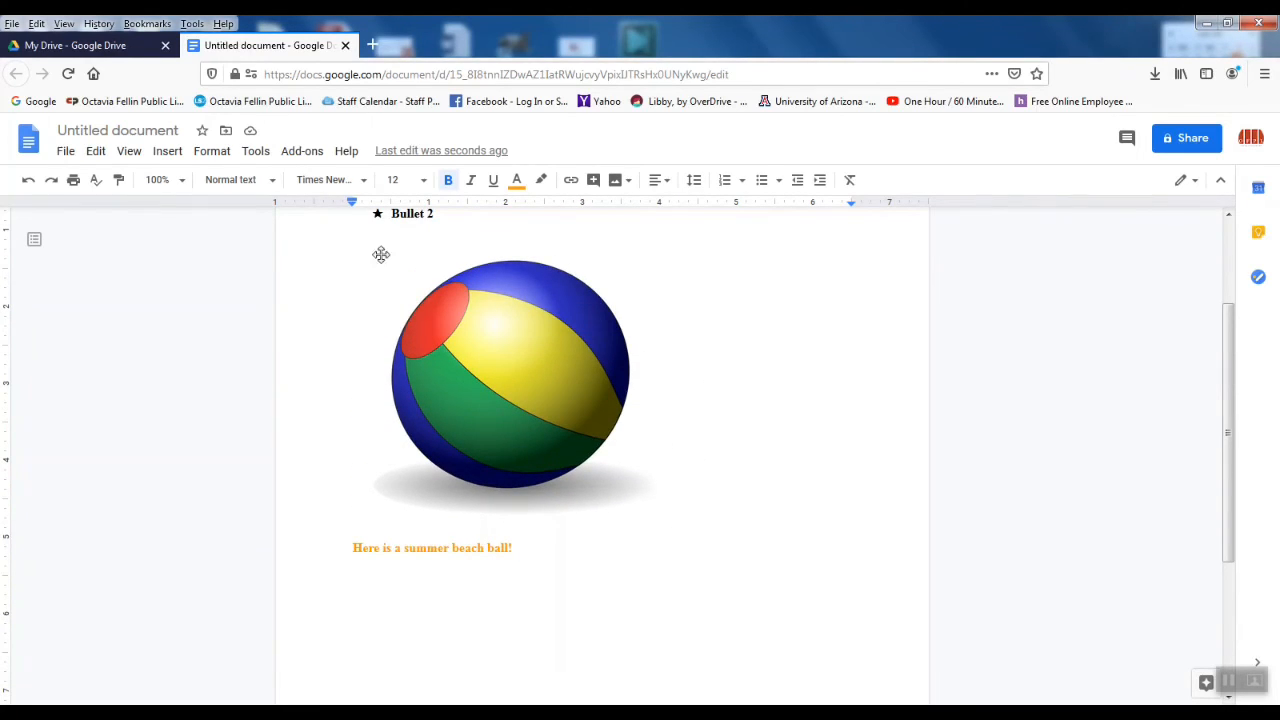
{"action": "scroll", "coordinate": [676, 346], "scroll_direction": "up", "scroll_amount": 3}
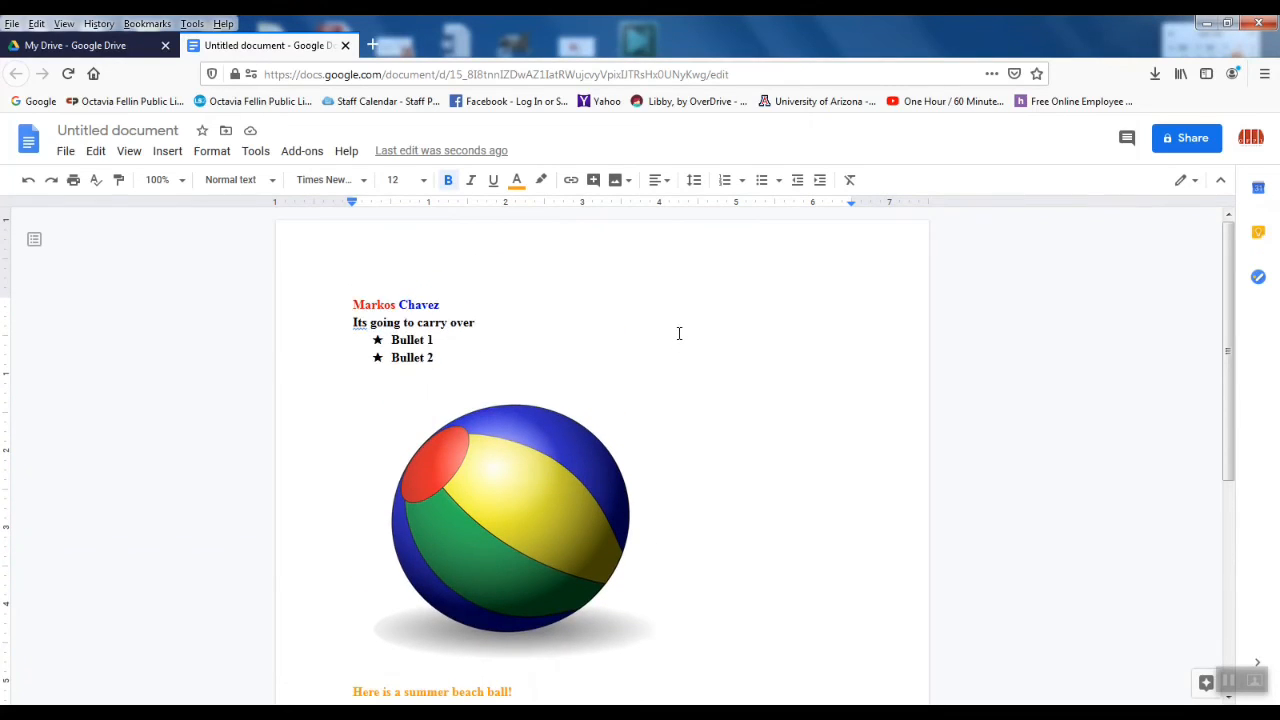
{"action": "left_click", "coordinate": [168, 152]}
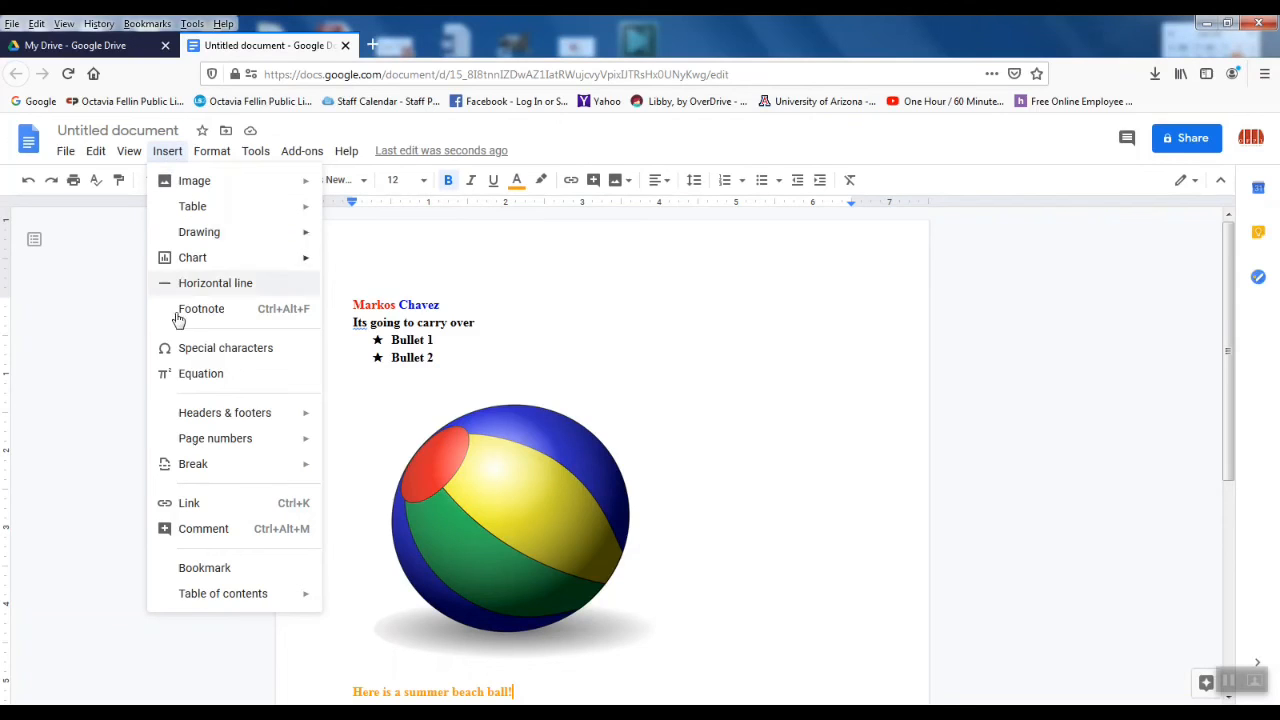
{"action": "mouse_move", "coordinate": [237, 444]}
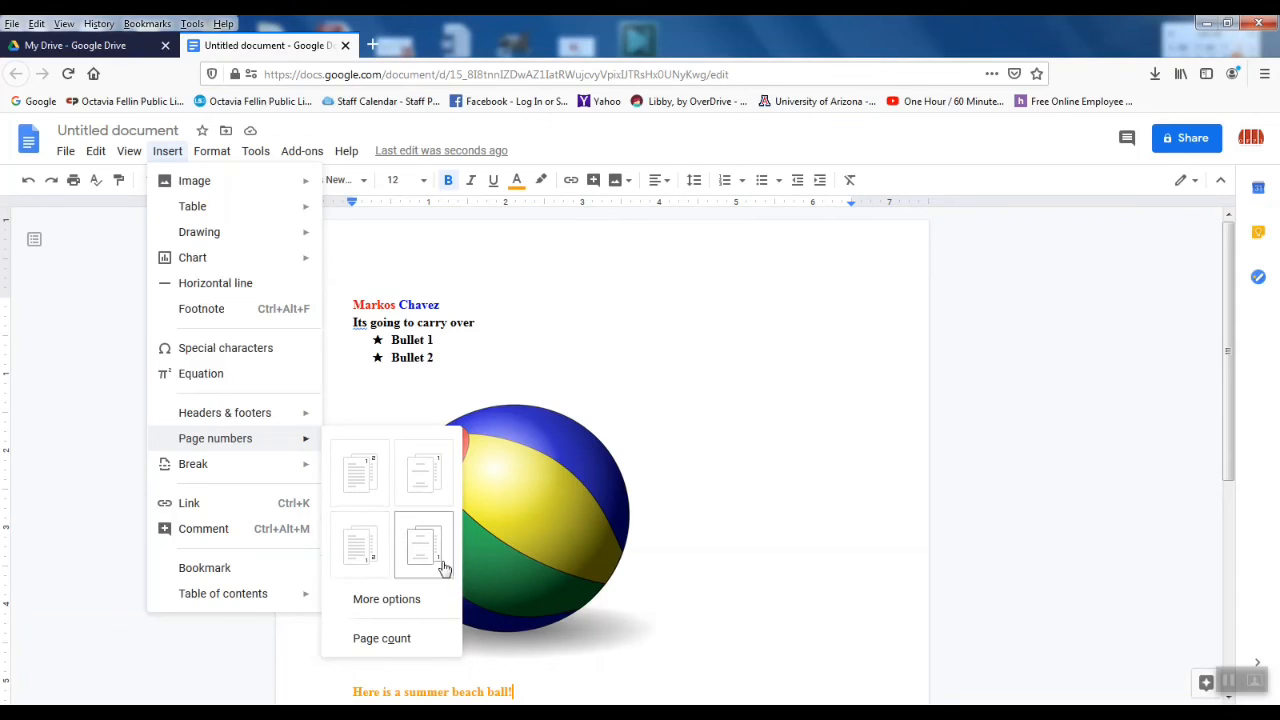
{"action": "left_click", "coordinate": [352, 562]}
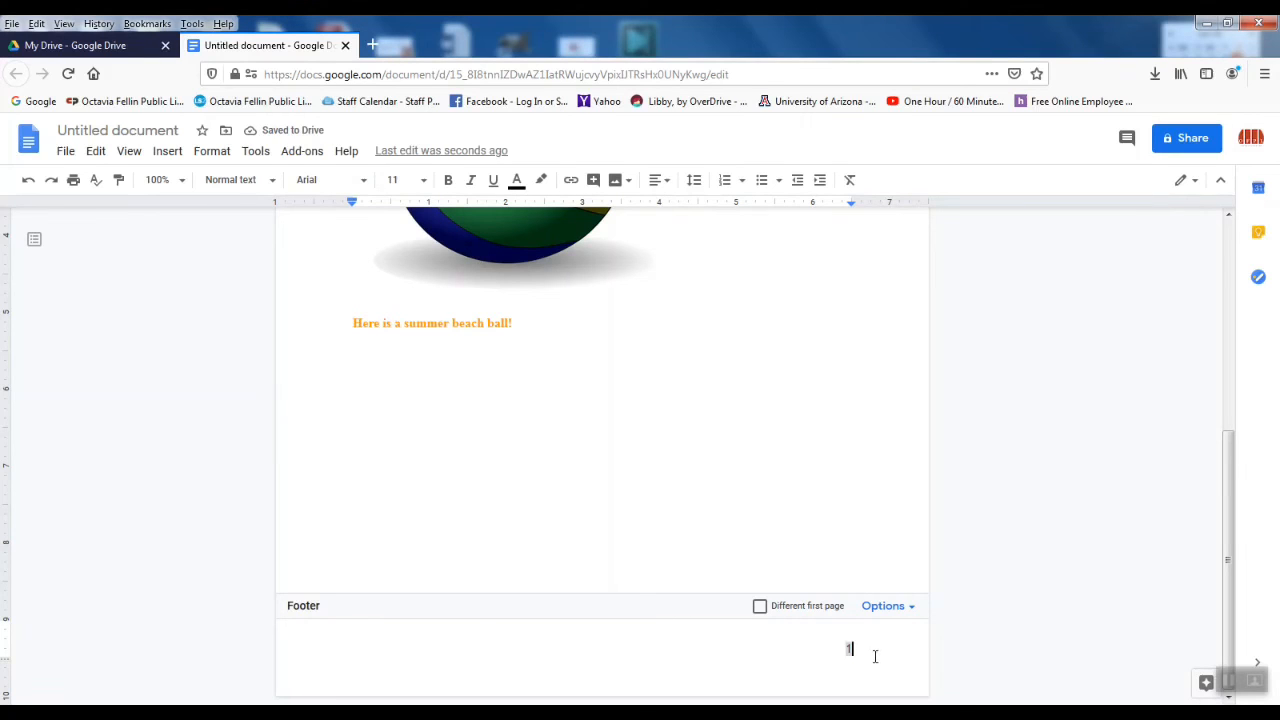
Step: Turn off 'Different first page' in the footer so page 1 shows its number
{"action": "left_click", "coordinate": [913, 612]}
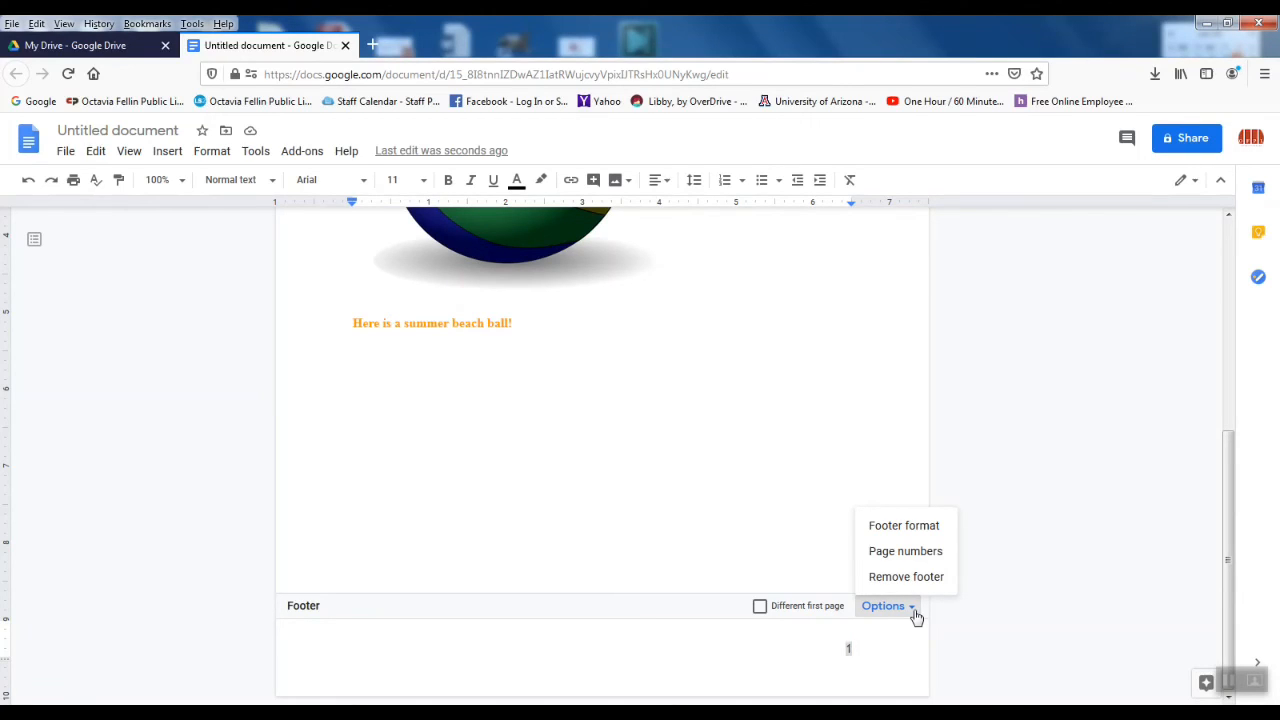
{"action": "left_click", "coordinate": [748, 643]}
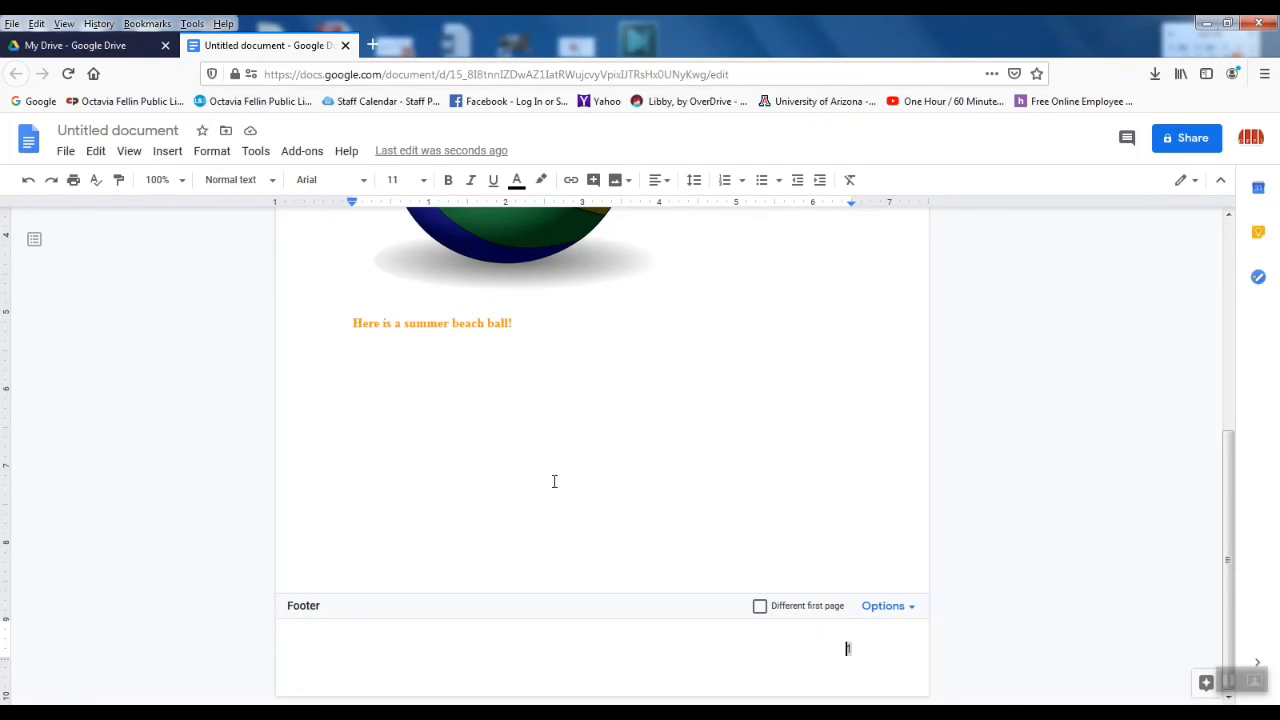
{"action": "left_click", "coordinate": [760, 608]}
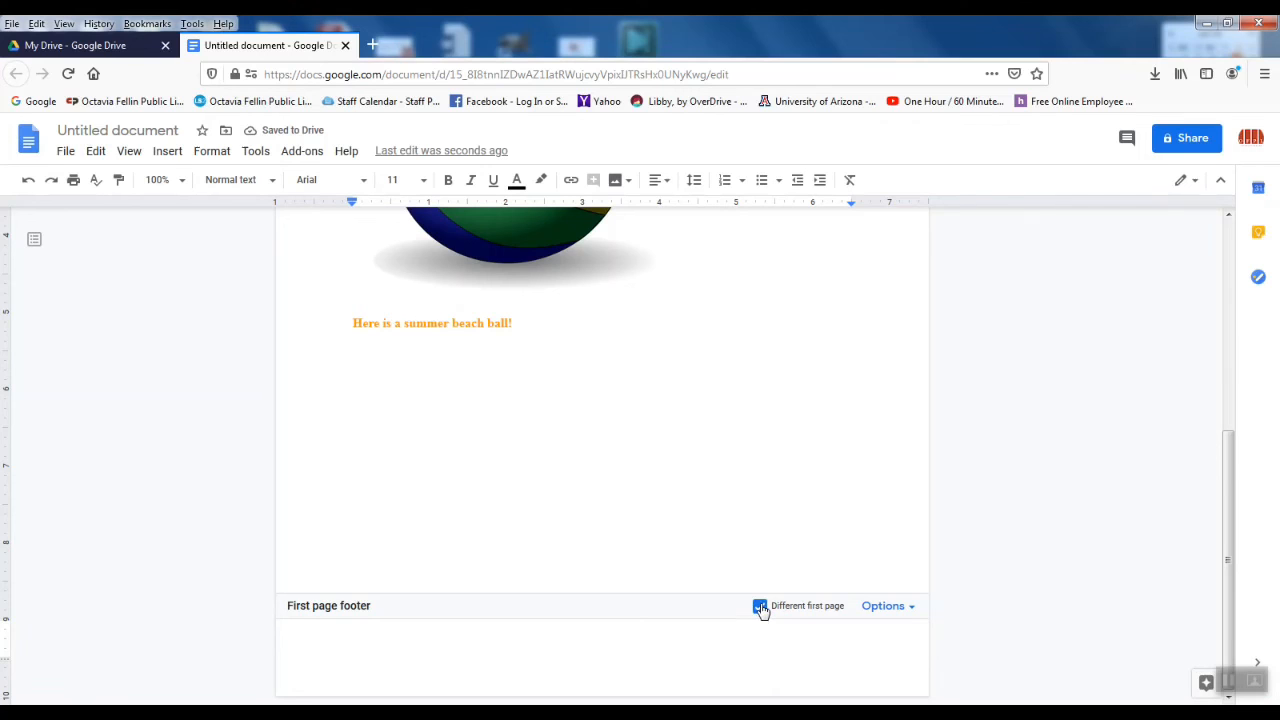
{"action": "left_click", "coordinate": [760, 608]}
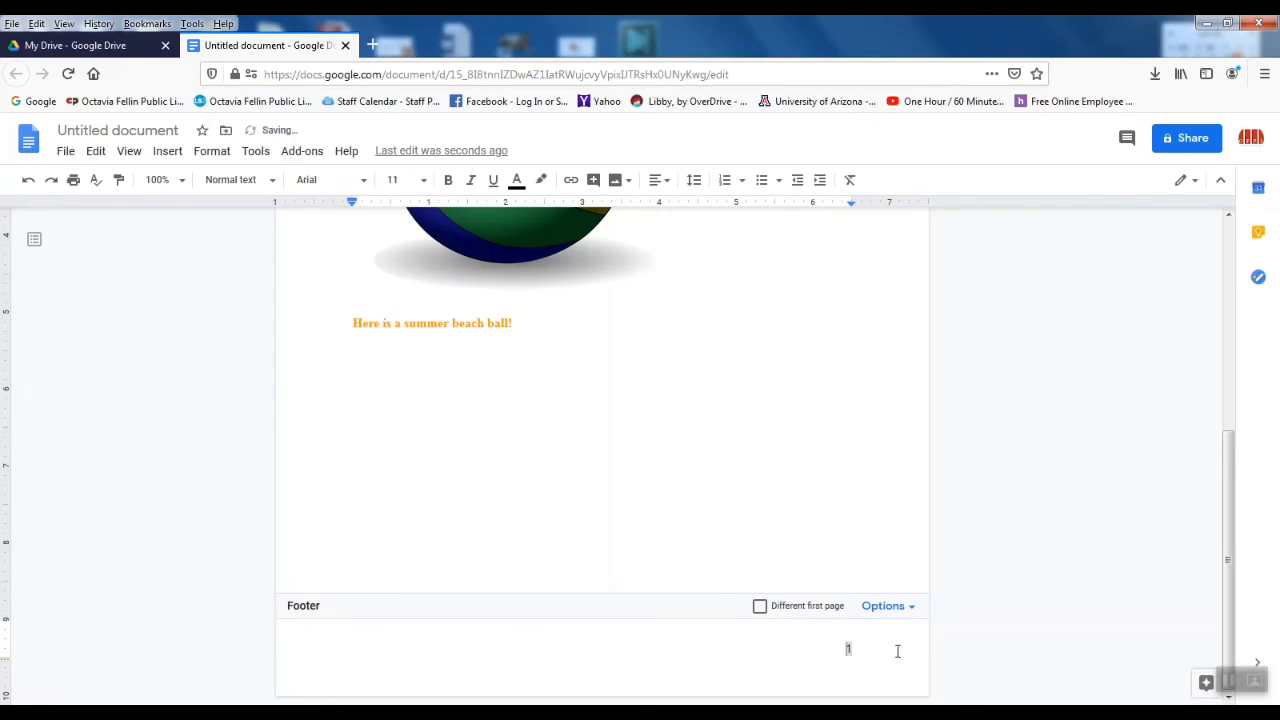
{"action": "scroll", "coordinate": [714, 590], "scroll_direction": "up", "scroll_amount": 5}
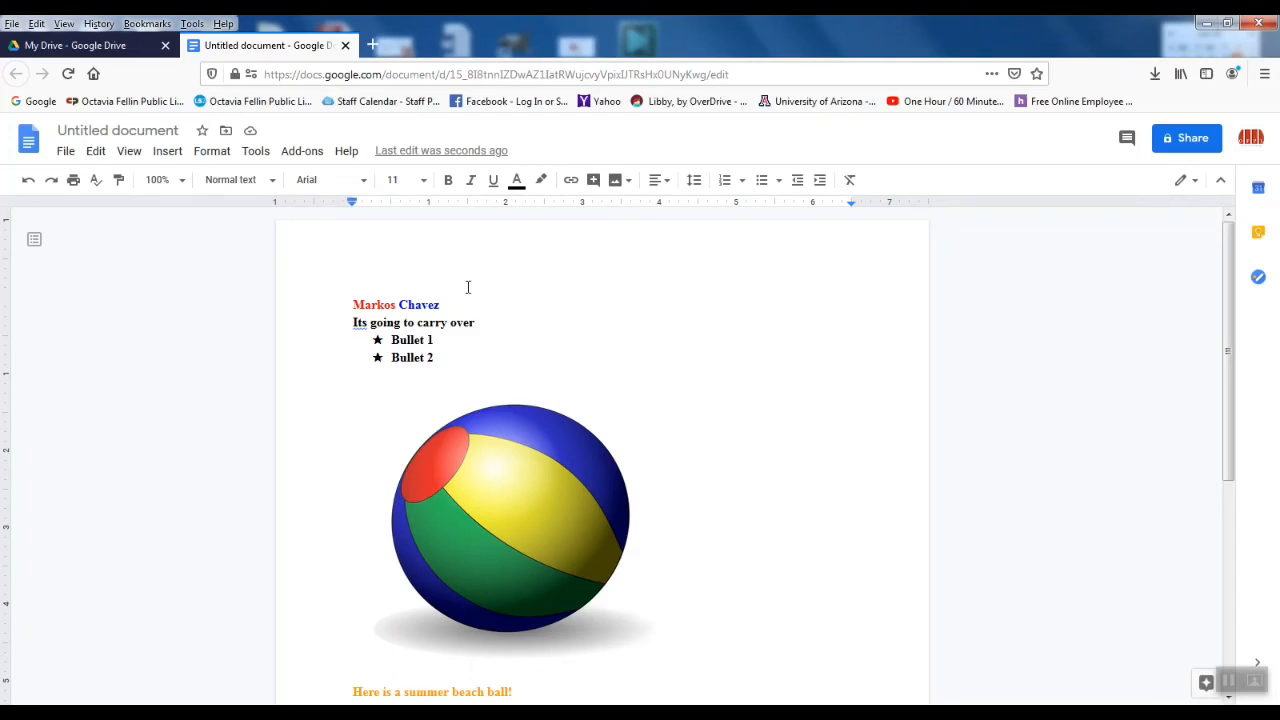
Step: Change the document title from 'Untitled document' to 'Beach Ball'
{"action": "left_click", "coordinate": [90, 129]}
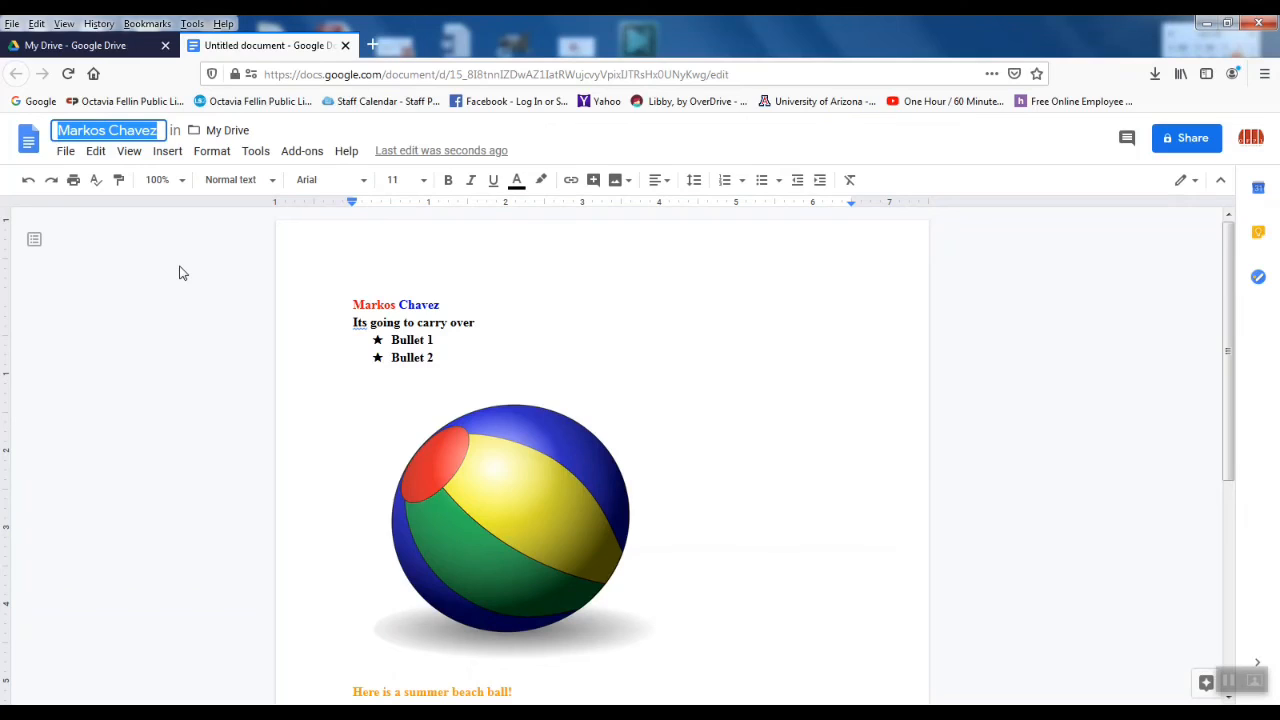
{"action": "type", "text": "Beach Ba"}
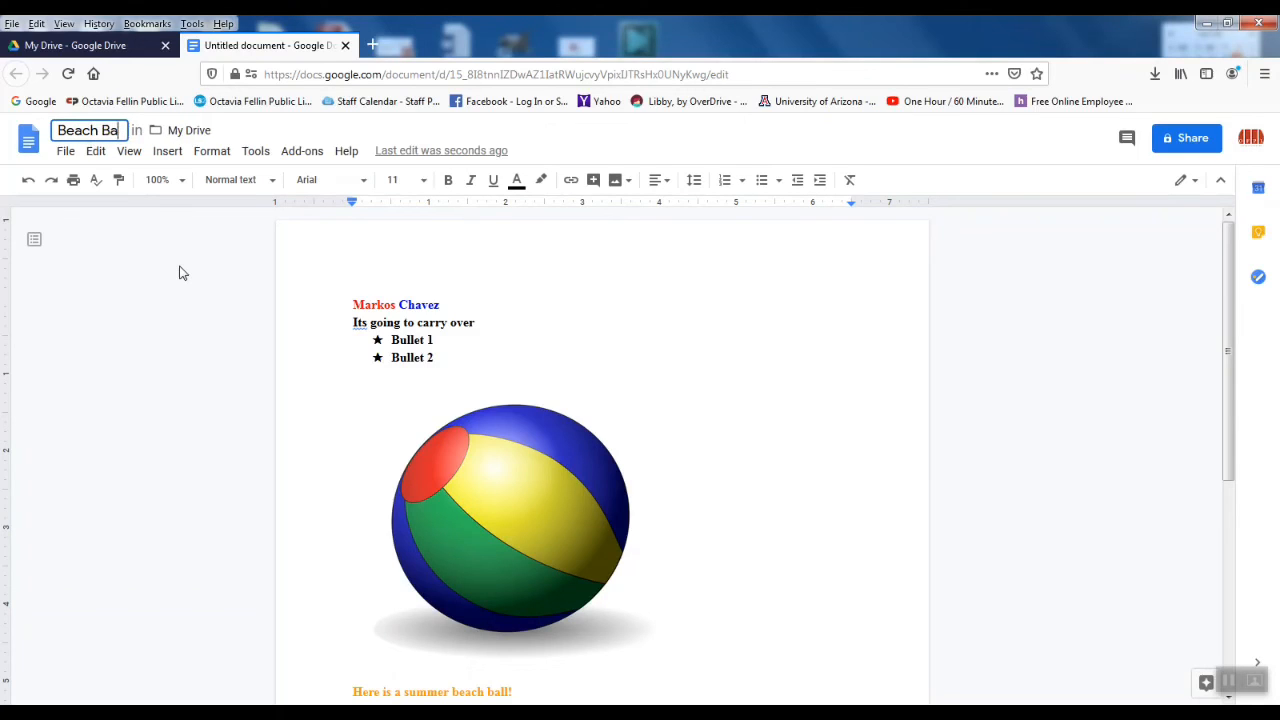
{"action": "type", "text": "ll"}
{"action": "key", "text": "Return"}
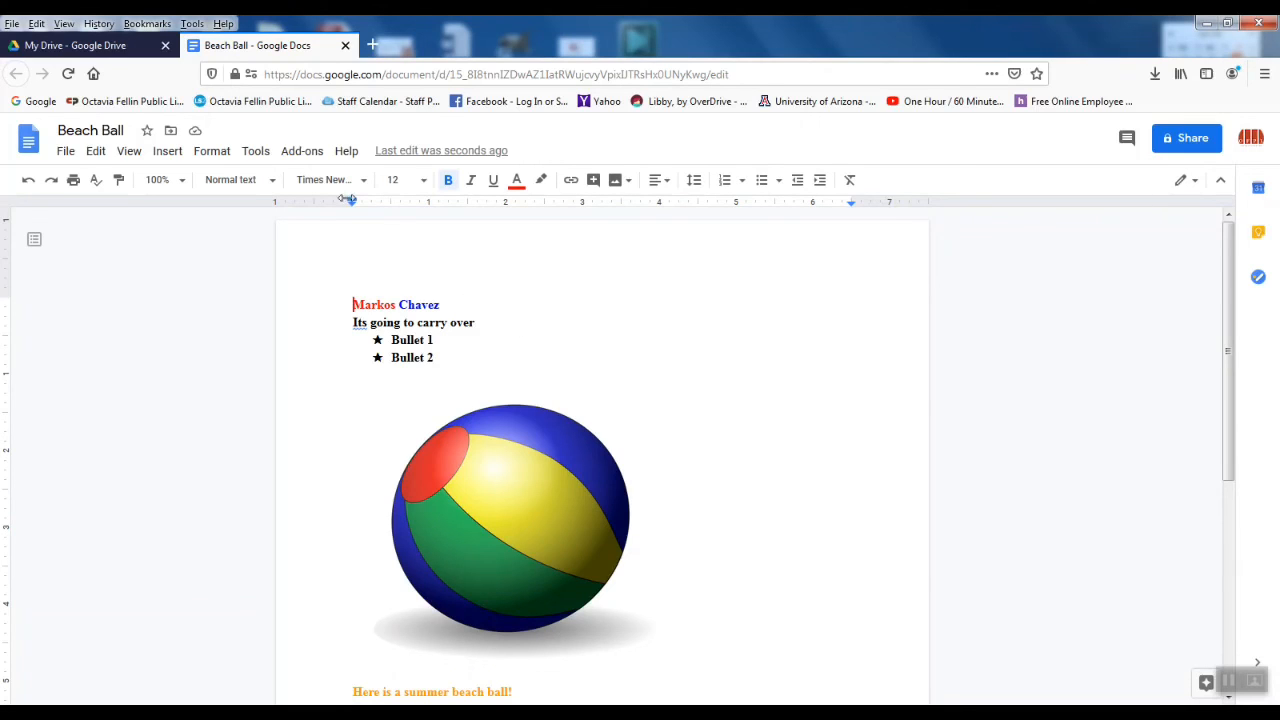
Step: Close the Beach Ball tab, browse the My Drive file list, and select the Drive search box
{"action": "left_click", "coordinate": [346, 46]}
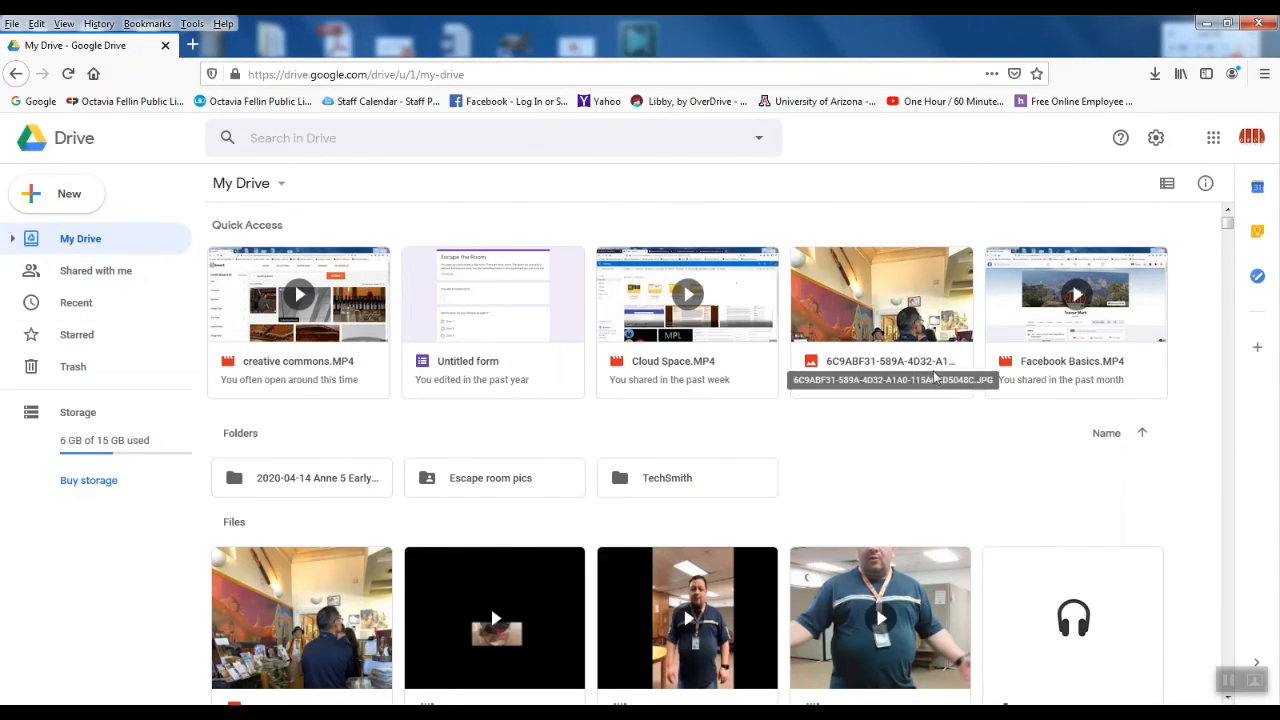
{"action": "scroll", "coordinate": [1023, 514], "scroll_direction": "down", "scroll_amount": 3}
{"action": "scroll", "coordinate": [1006, 520], "scroll_direction": "up", "scroll_amount": 3}
{"action": "scroll", "coordinate": [1005, 512], "scroll_direction": "down", "scroll_amount": 7}
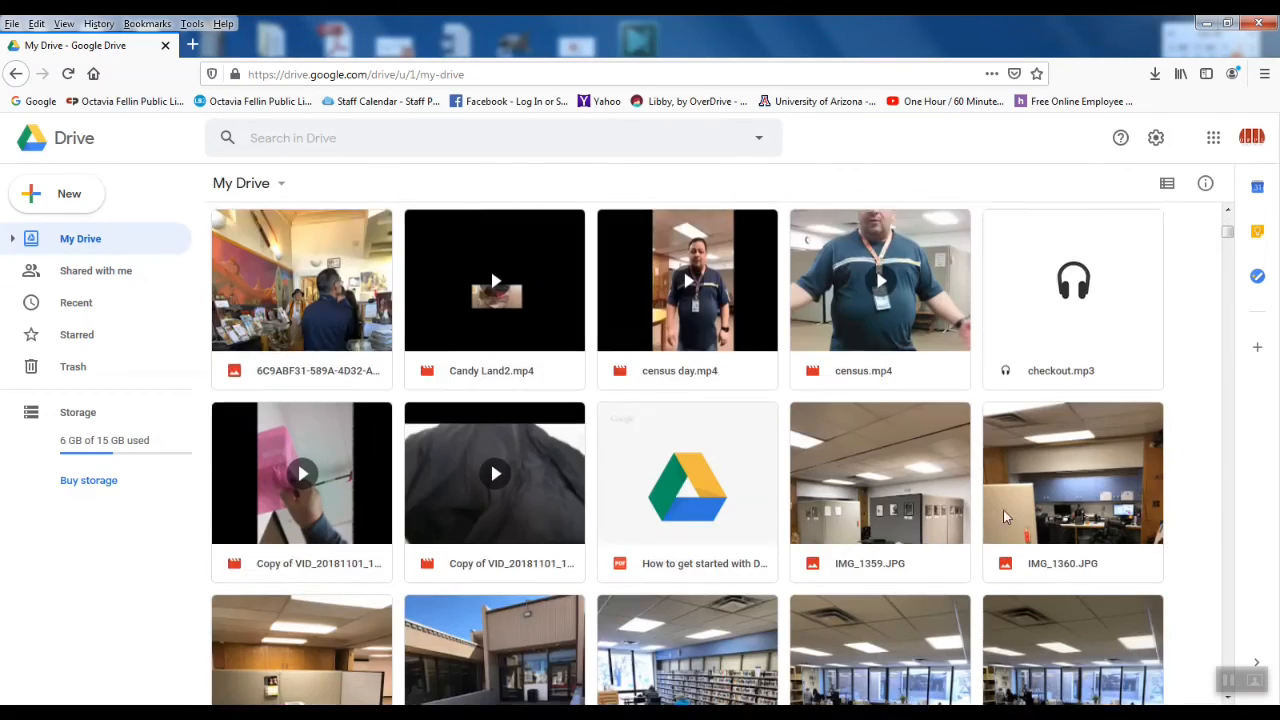
{"action": "scroll", "coordinate": [1002, 509], "scroll_direction": "down", "scroll_amount": 10}
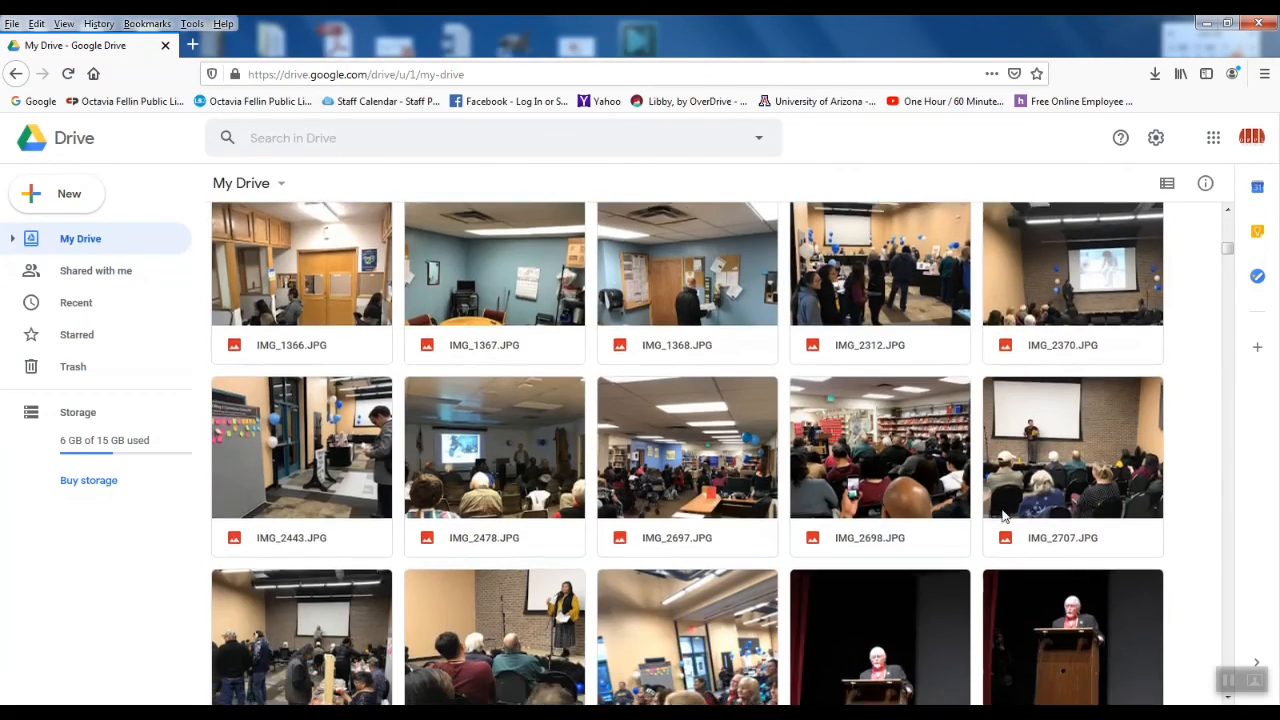
{"action": "scroll", "coordinate": [1005, 515], "scroll_direction": "down", "scroll_amount": 15}
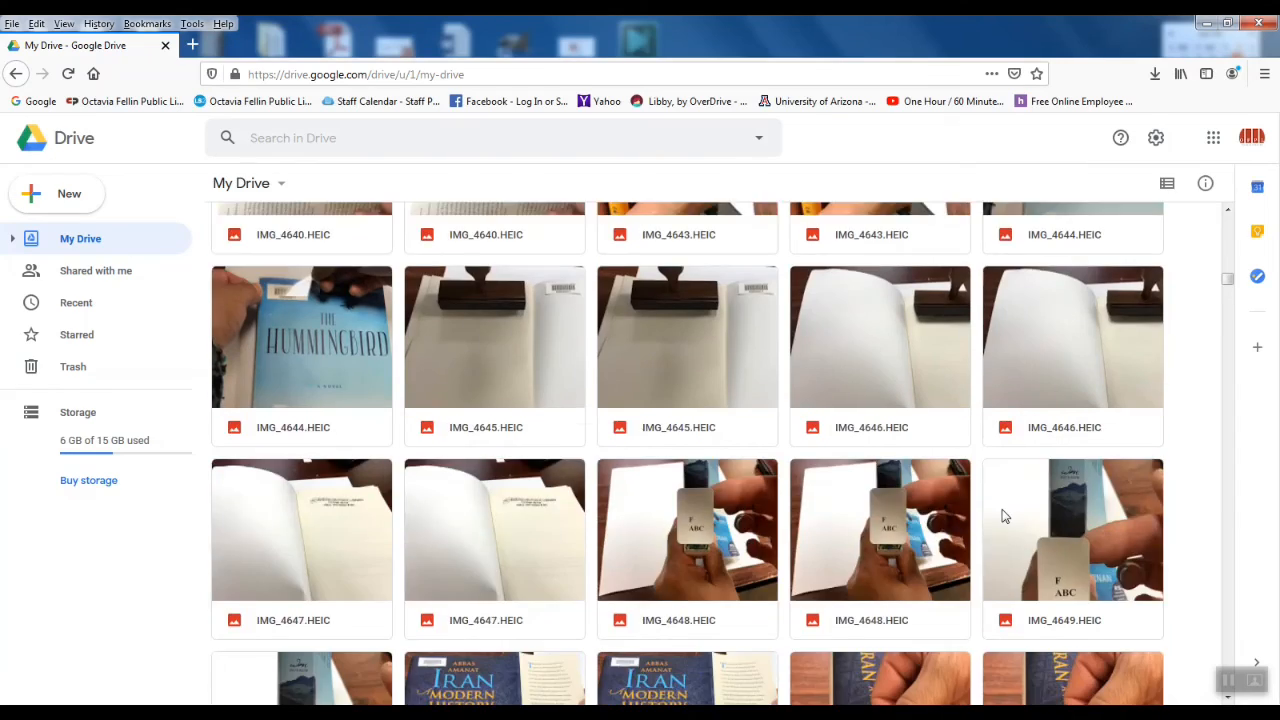
{"action": "scroll", "coordinate": [1005, 515], "scroll_direction": "down", "scroll_amount": 20}
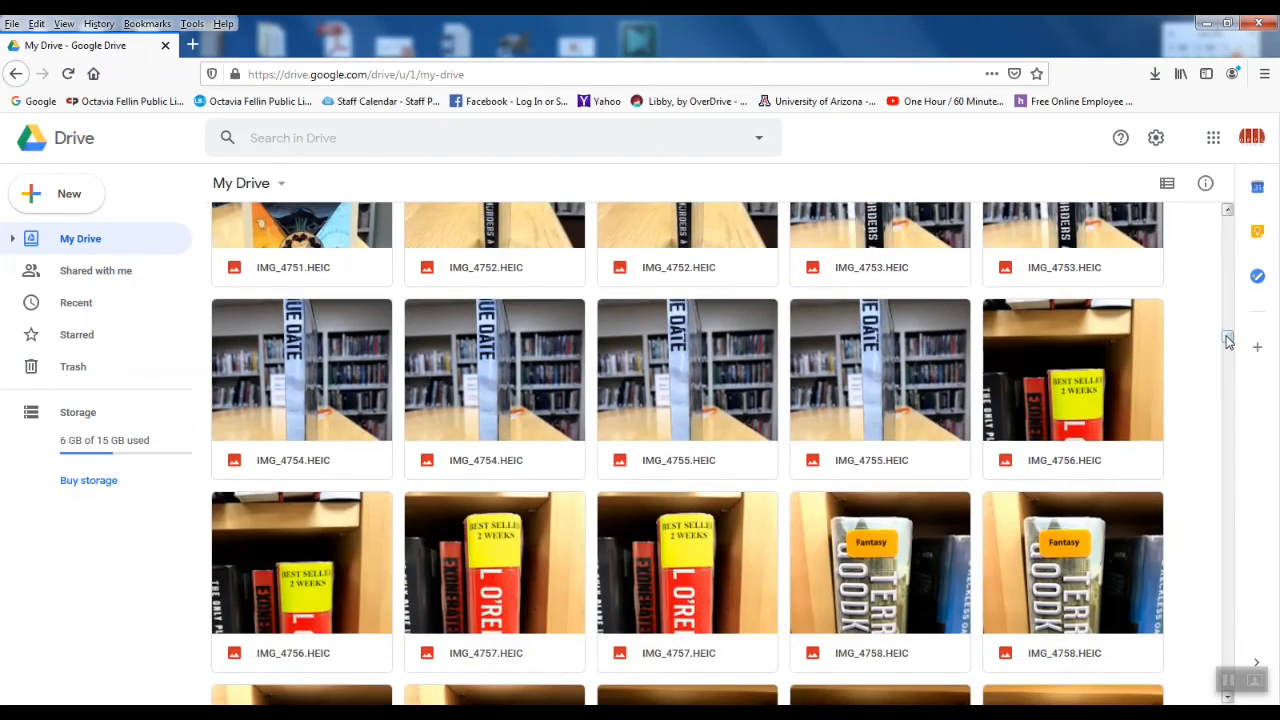
{"action": "left_click_drag", "start_coordinate": [1229, 342], "coordinate": [1229, 214]}
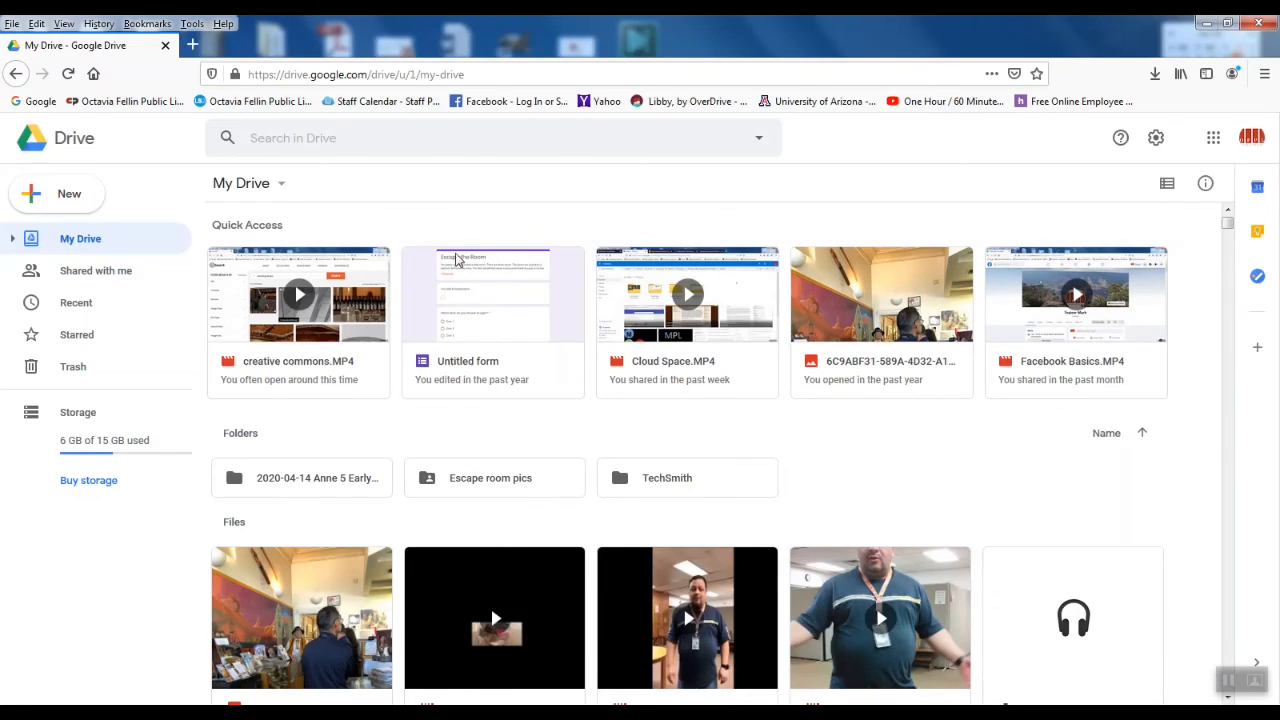
{"action": "left_click", "coordinate": [758, 141]}
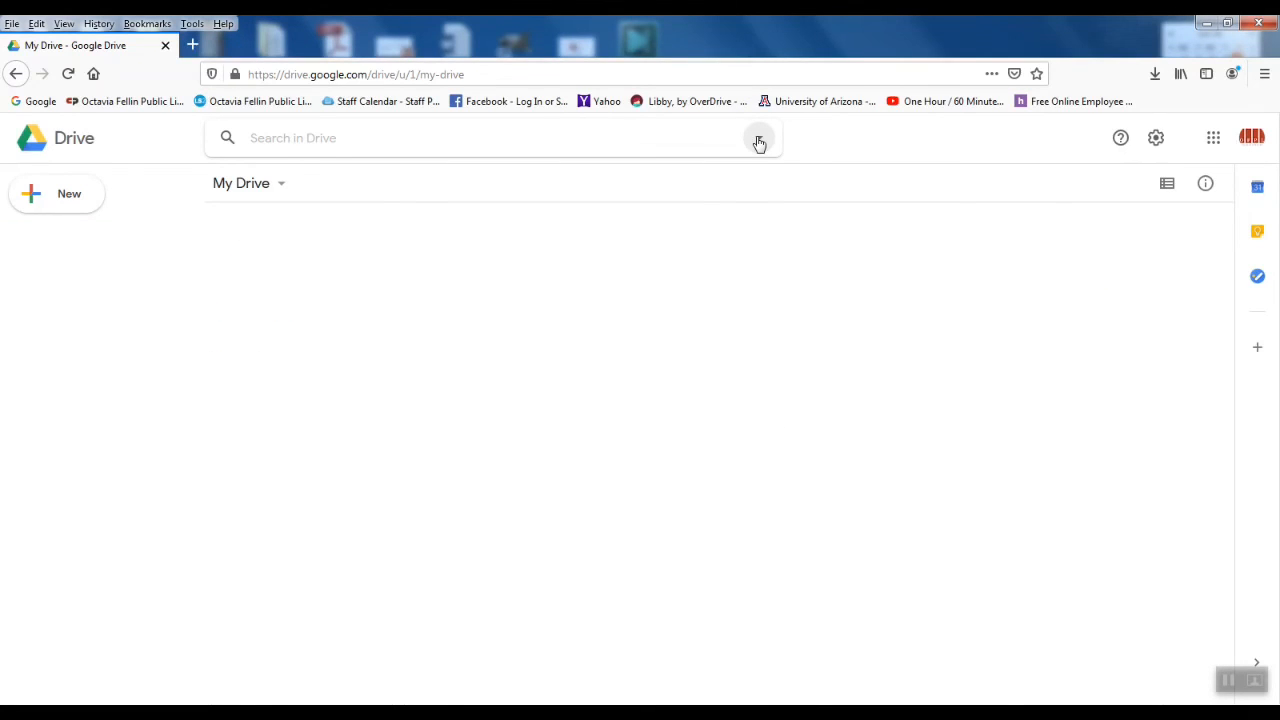
Step: Search Drive with Type set to Documents and reopen Beach Ball from the results
{"action": "left_click", "coordinate": [758, 141]}
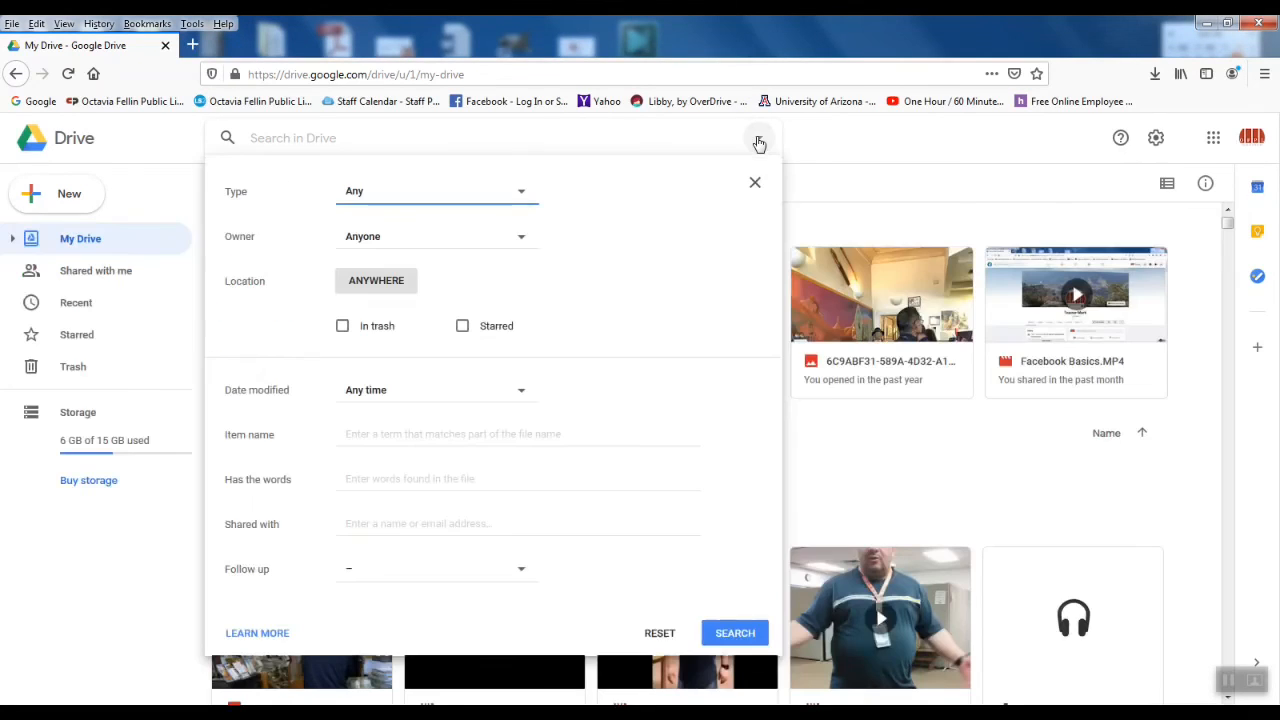
{"action": "left_click", "coordinate": [516, 193]}
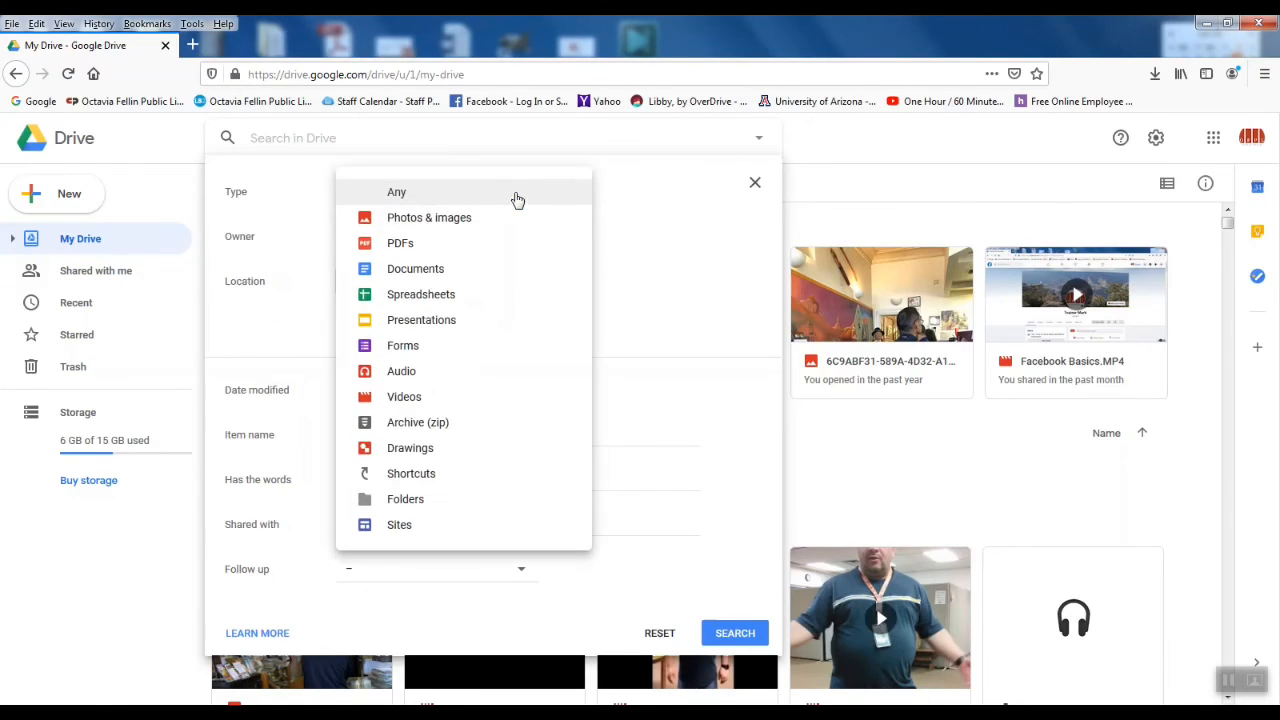
{"action": "left_click", "coordinate": [445, 272]}
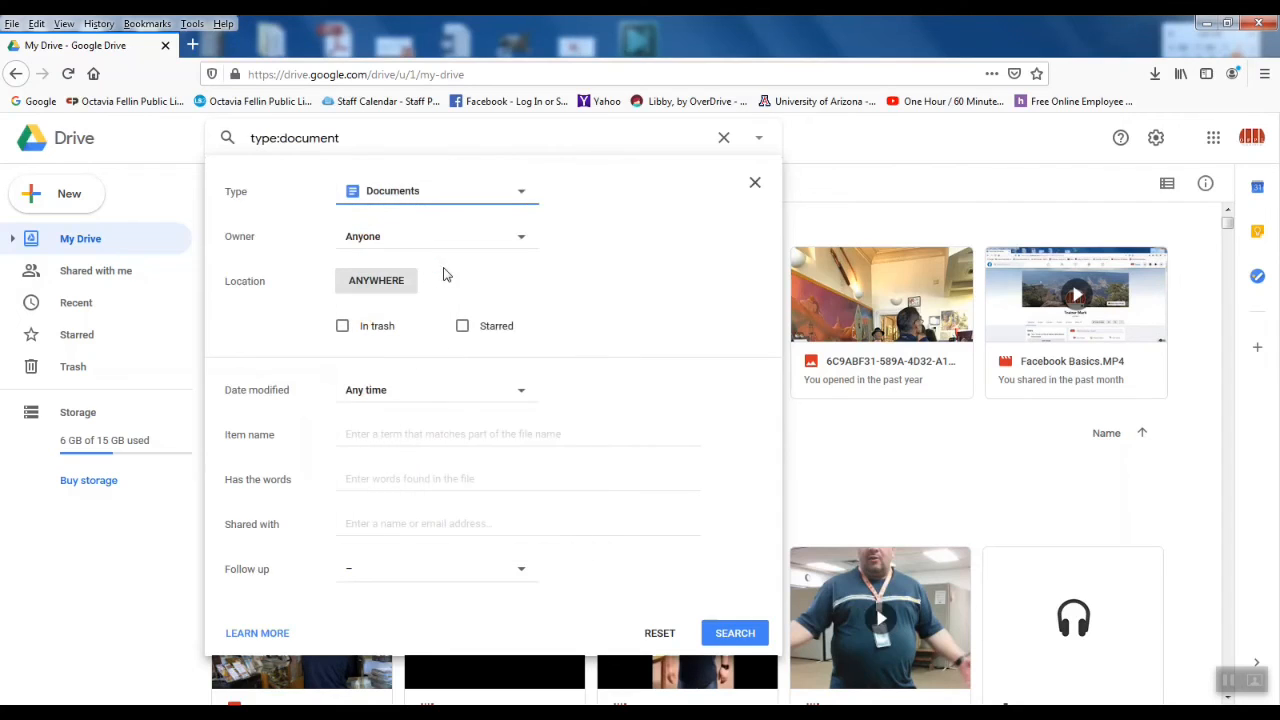
{"action": "left_click", "coordinate": [735, 633]}
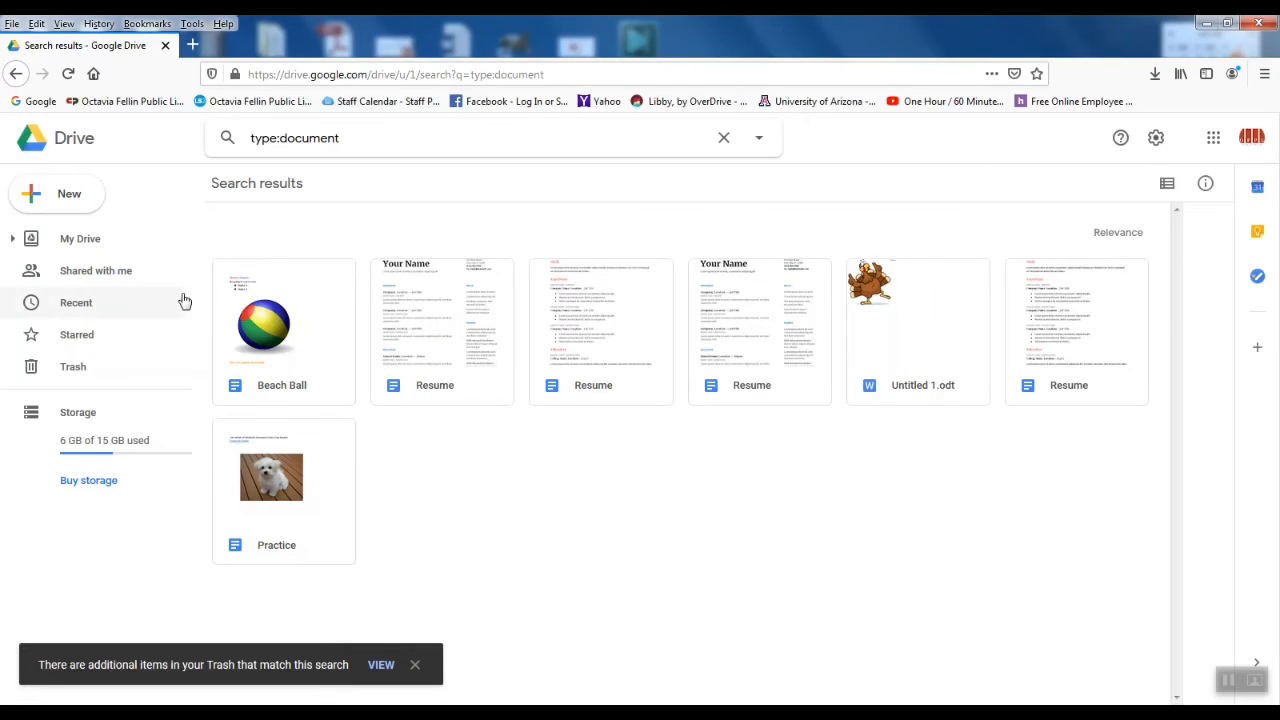
{"action": "double_click", "coordinate": [263, 332]}
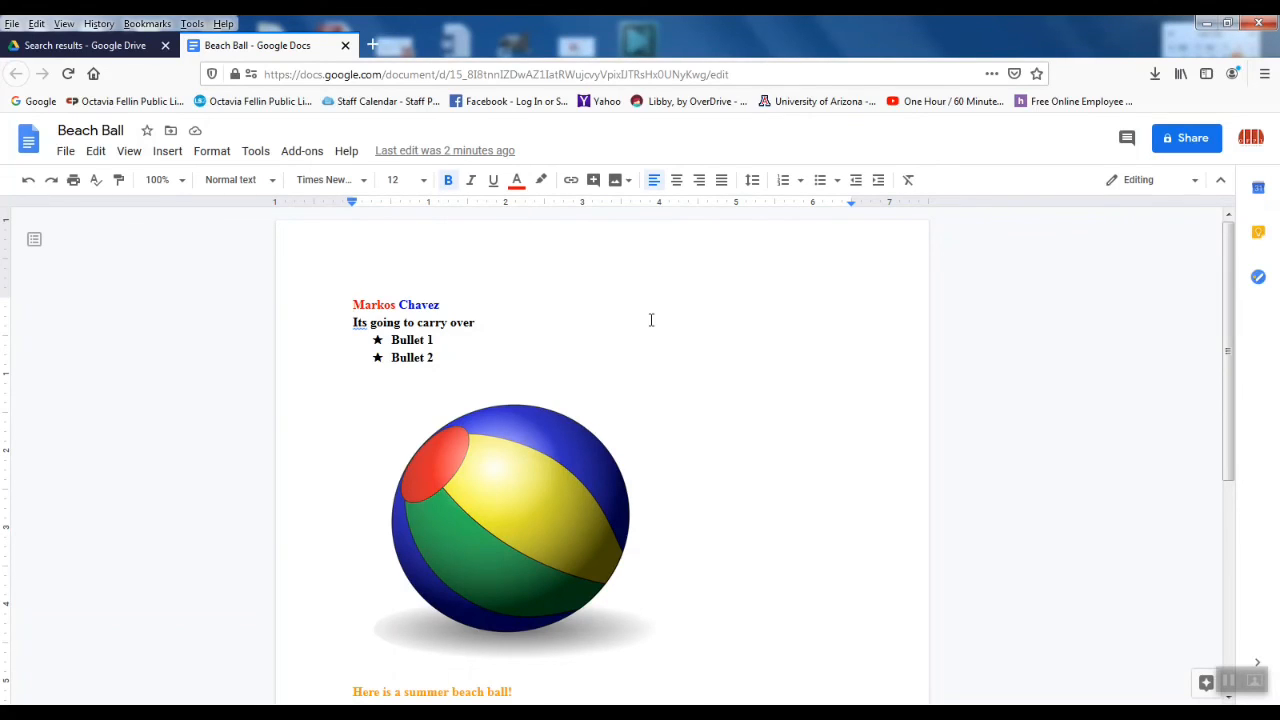
{"action": "scroll", "coordinate": [740, 358], "scroll_direction": "down", "scroll_amount": 3}
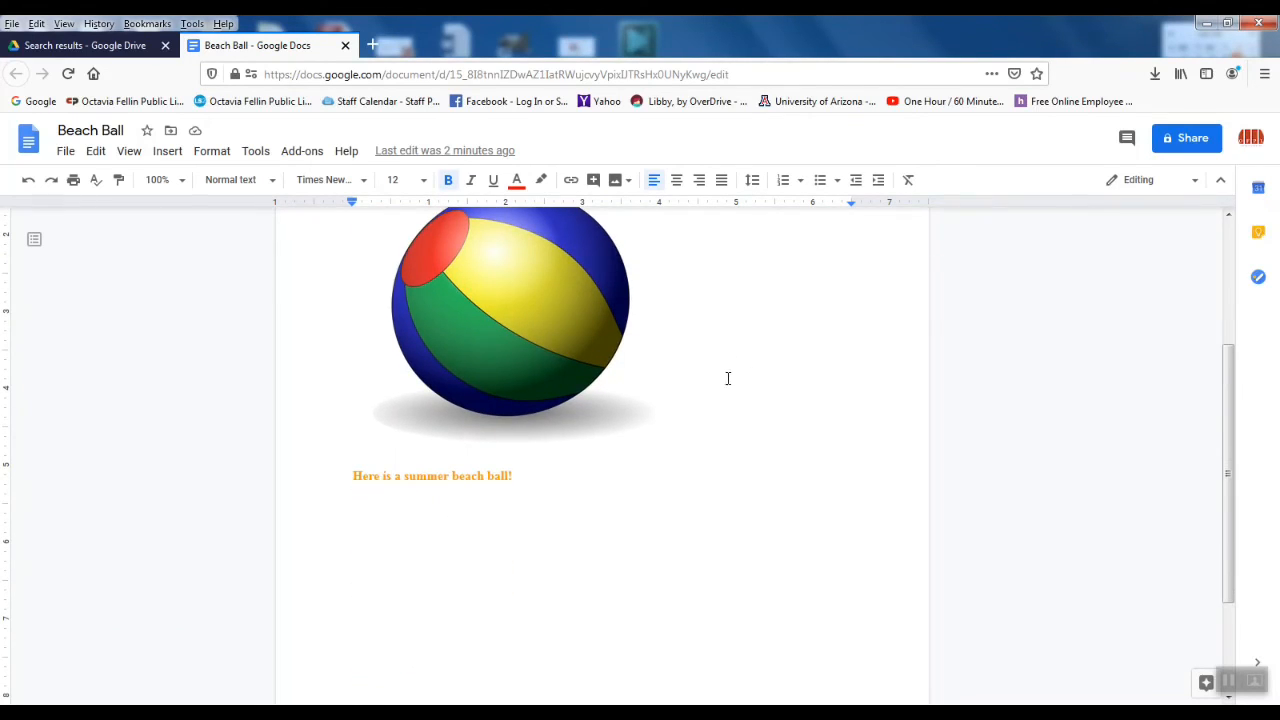
{"action": "scroll", "coordinate": [727, 386], "scroll_direction": "down", "scroll_amount": 2}
{"action": "scroll", "coordinate": [727, 387], "scroll_direction": "up", "scroll_amount": 5}
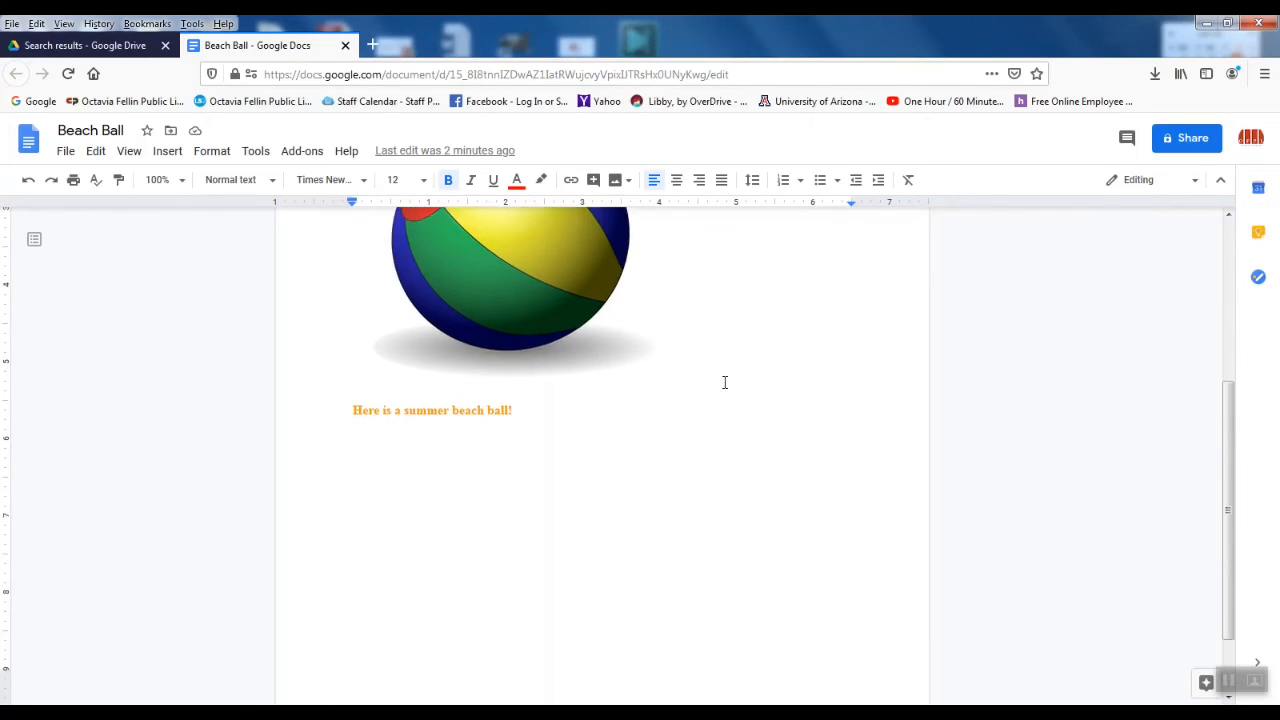